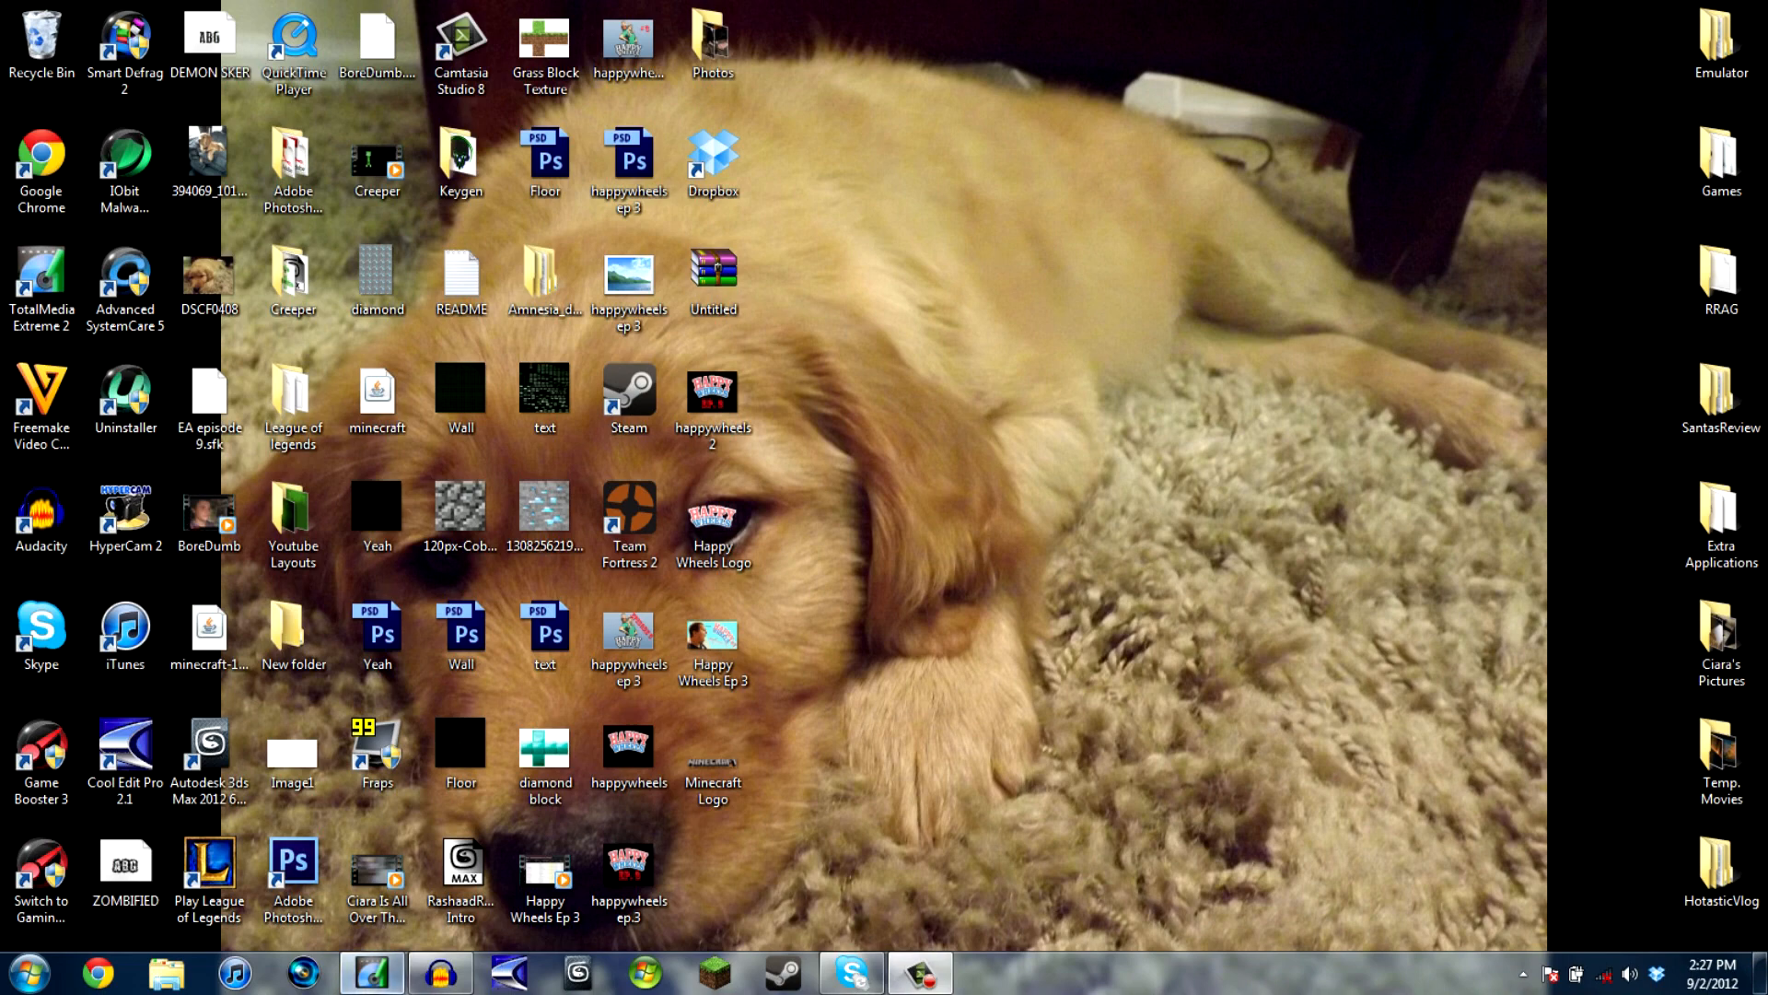
- Review the video input and PC audio mode settings in the TotalMedia Extreme capture module, leaving them as they are
left_click(371, 973)
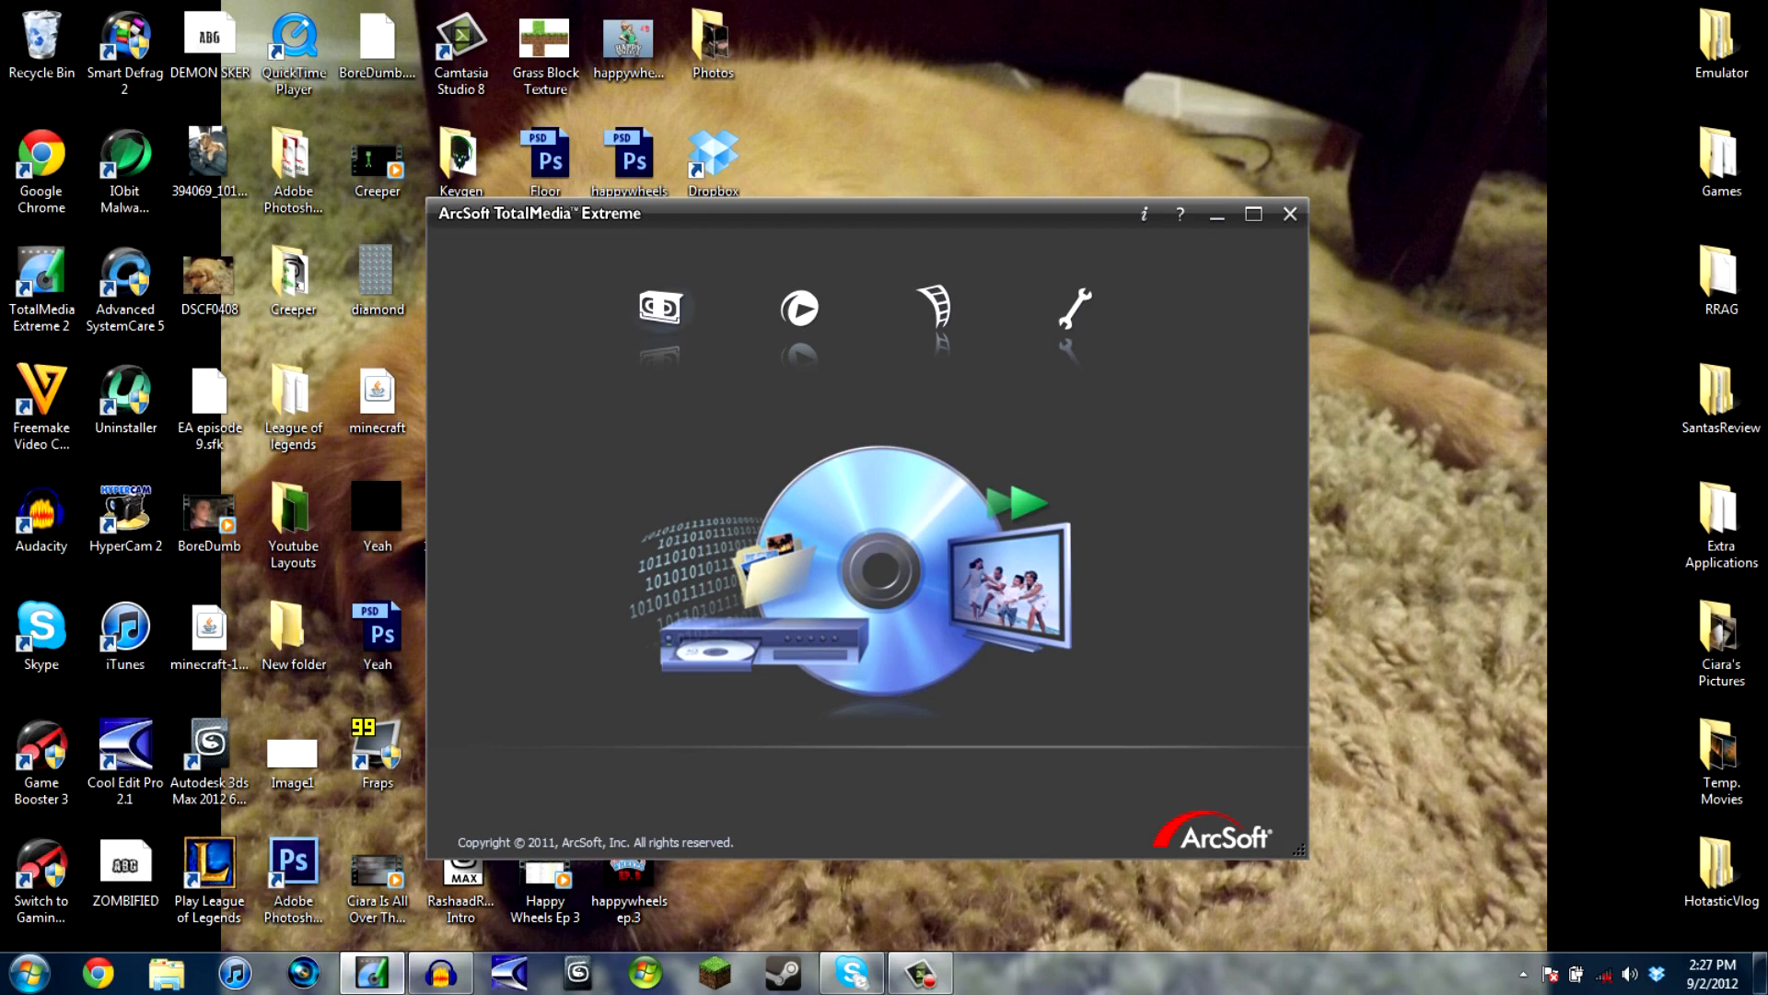
left_click(661, 309)
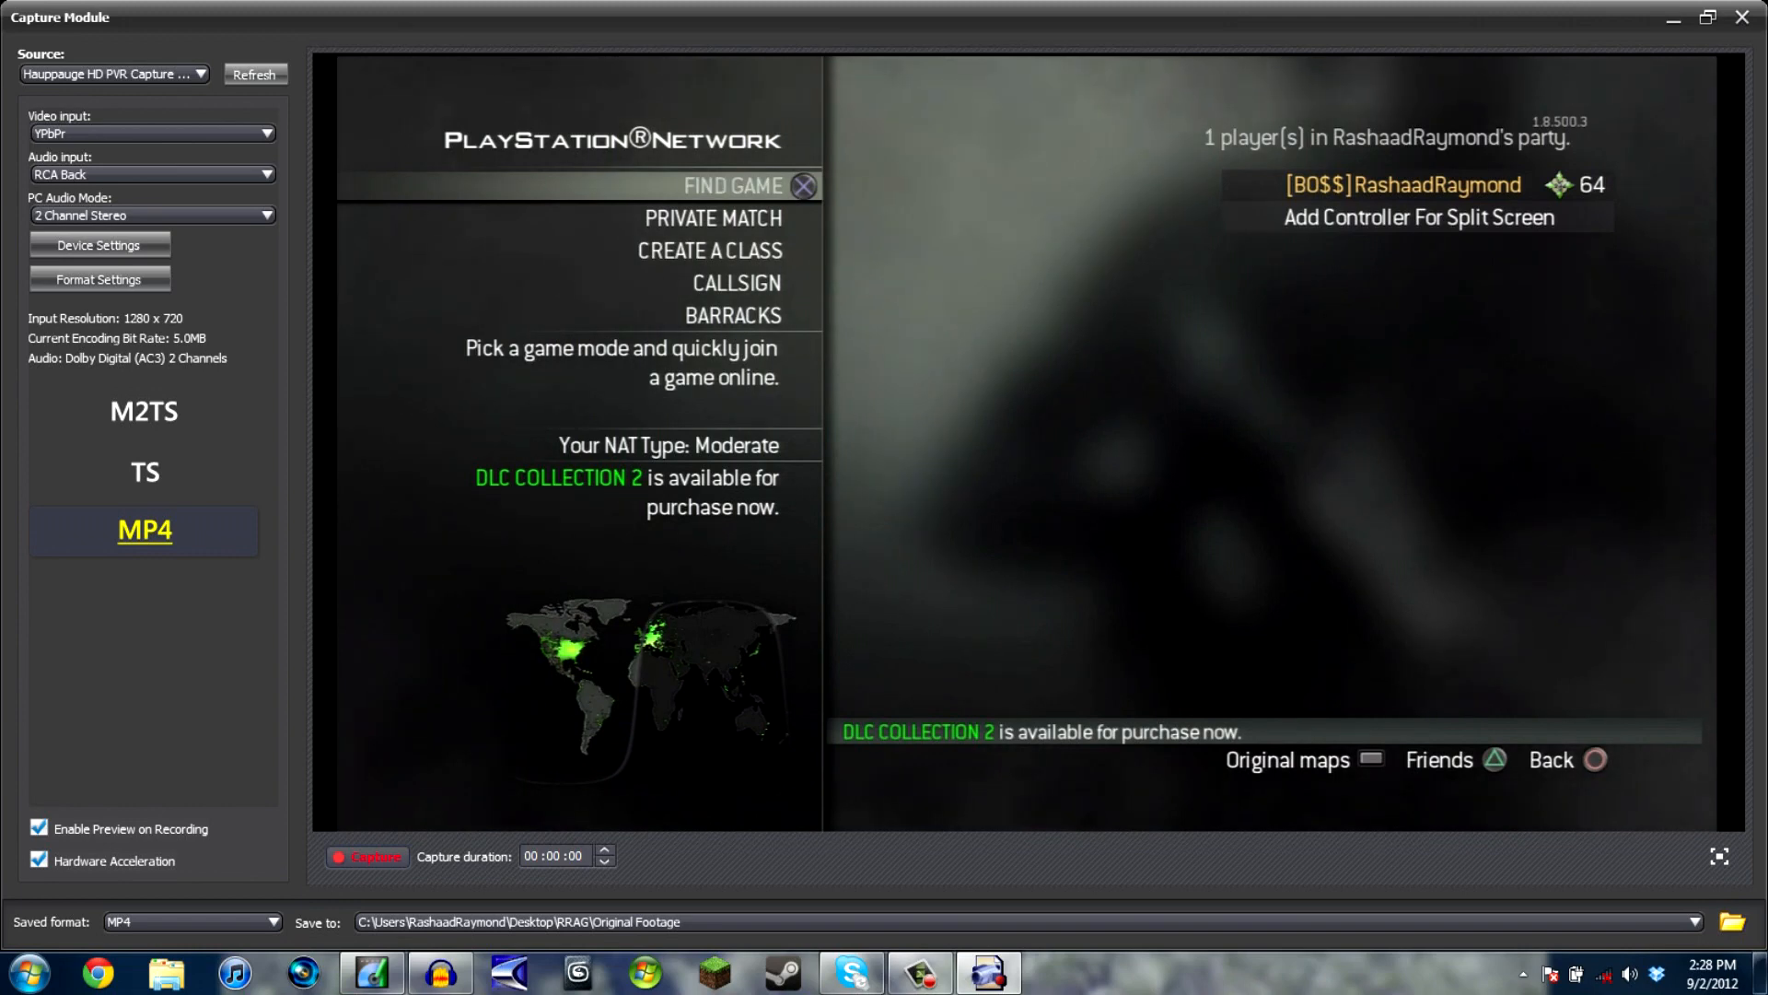
left_click(266, 134)
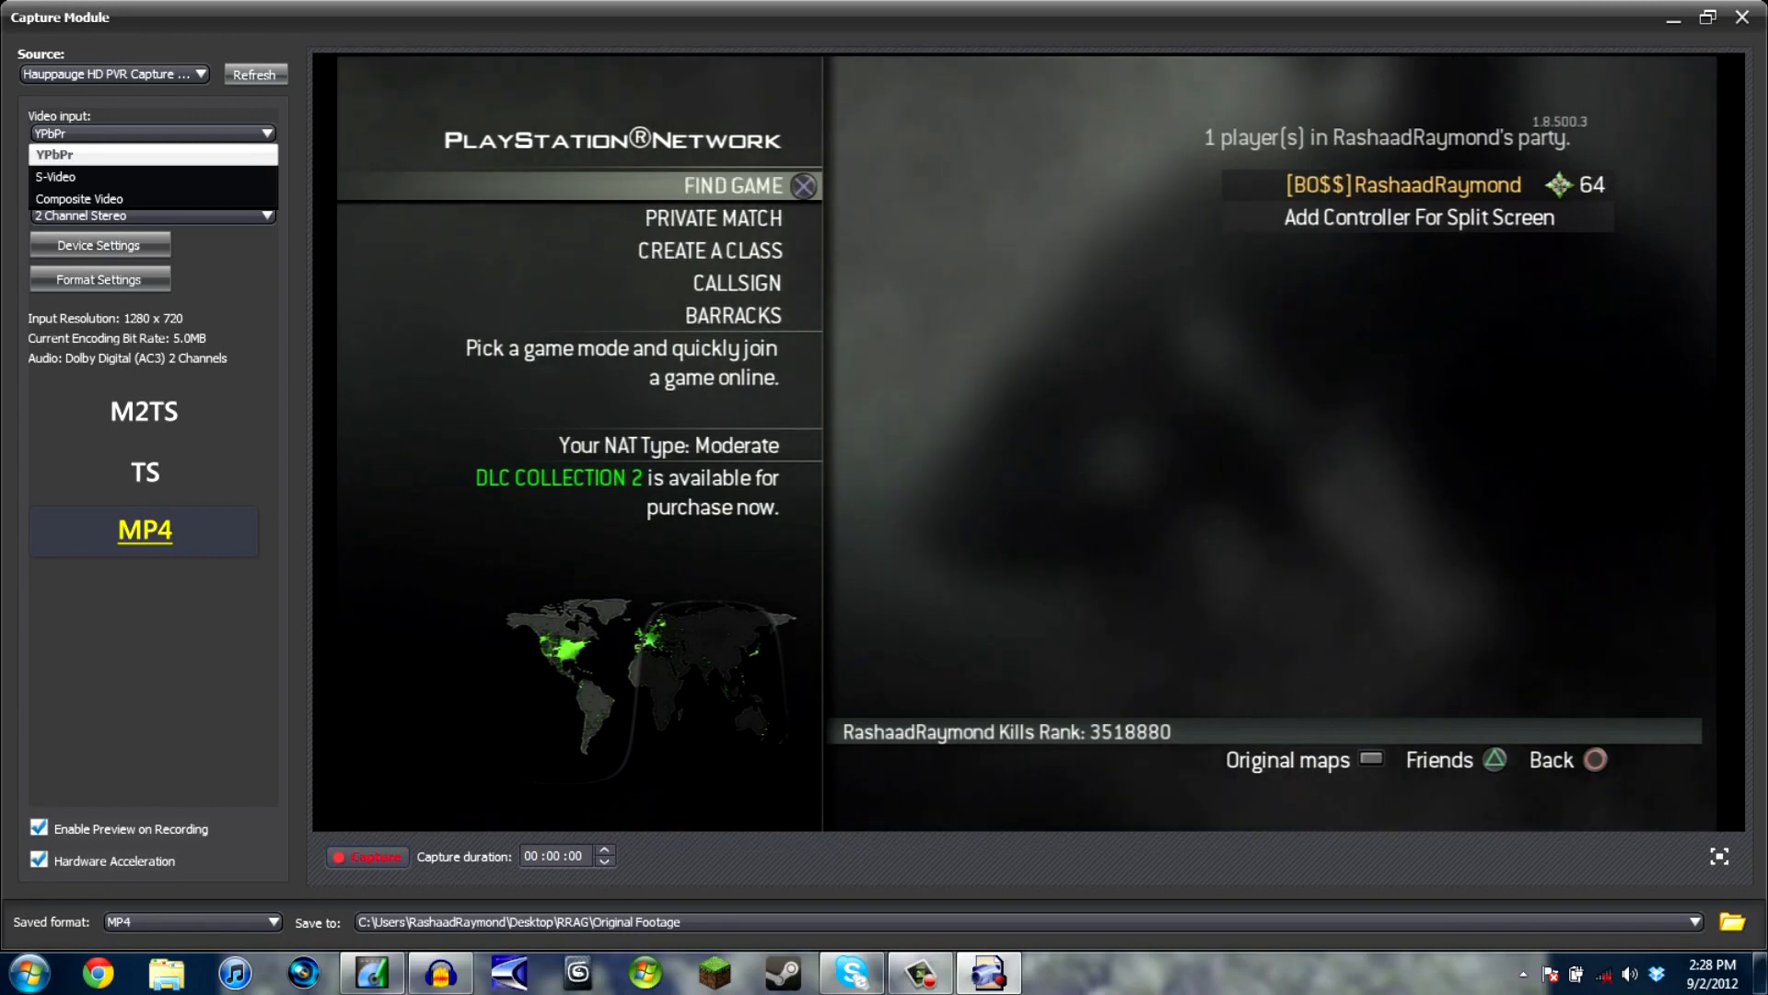
key("Escape")
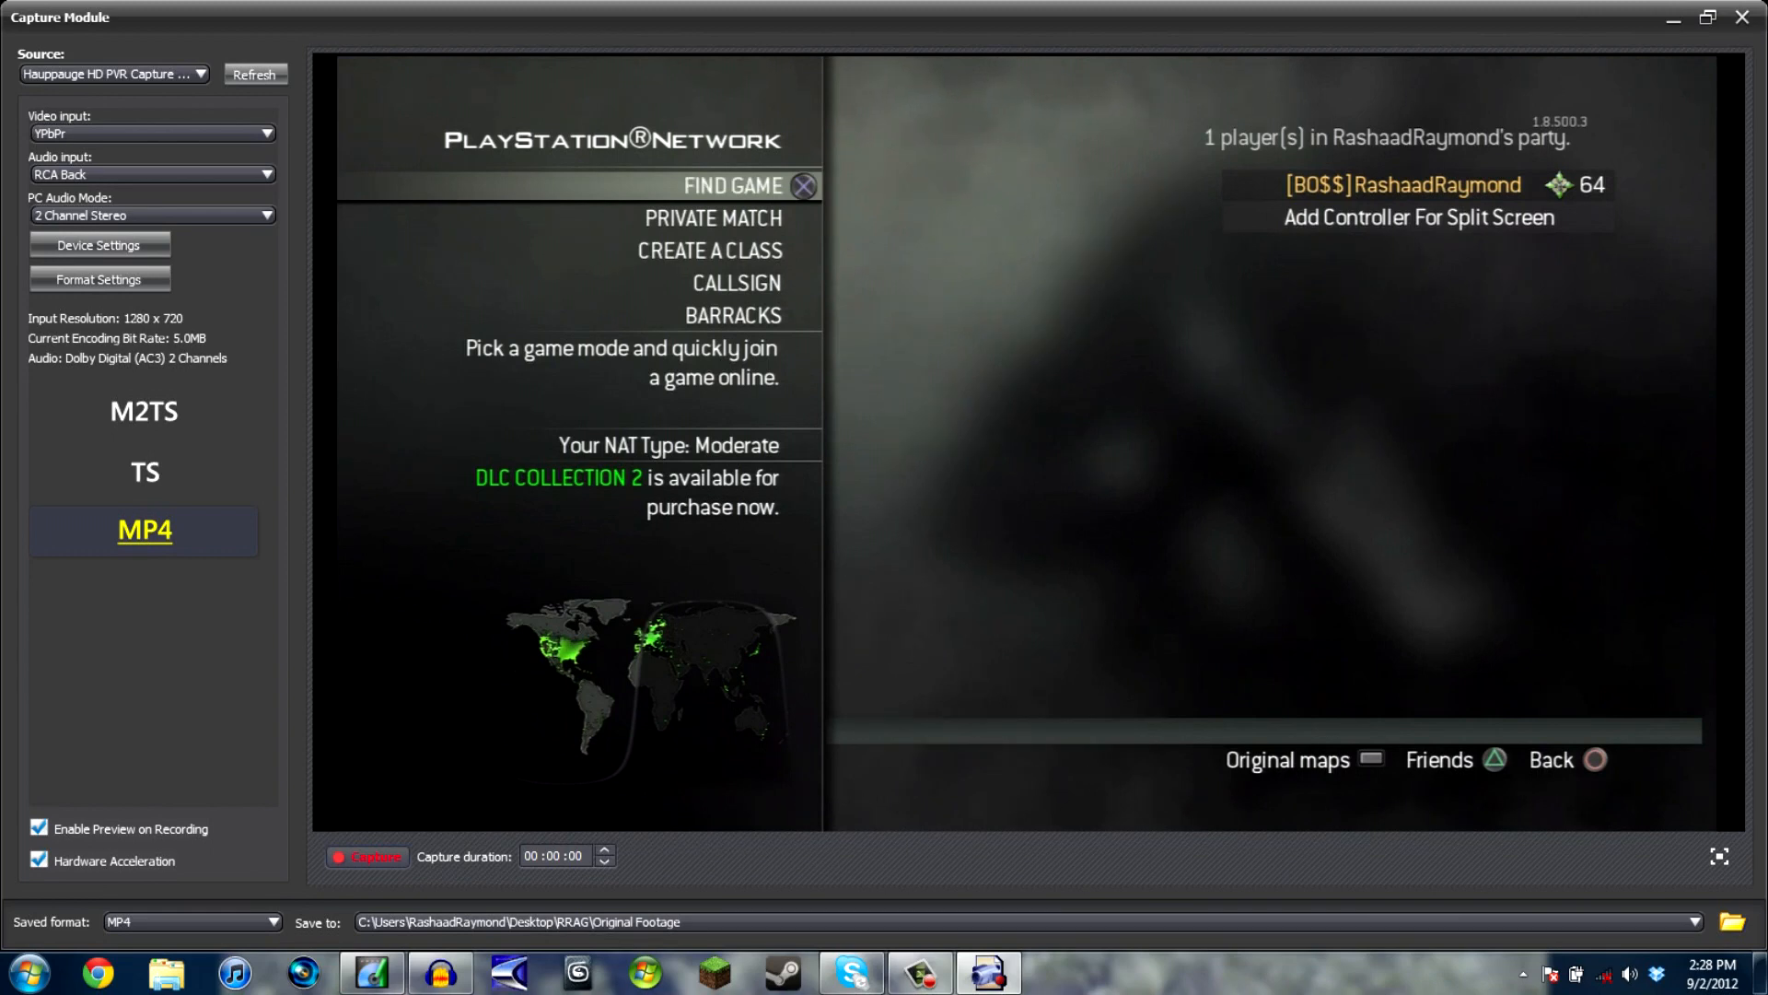
left_click(267, 216)
left_click(267, 215)
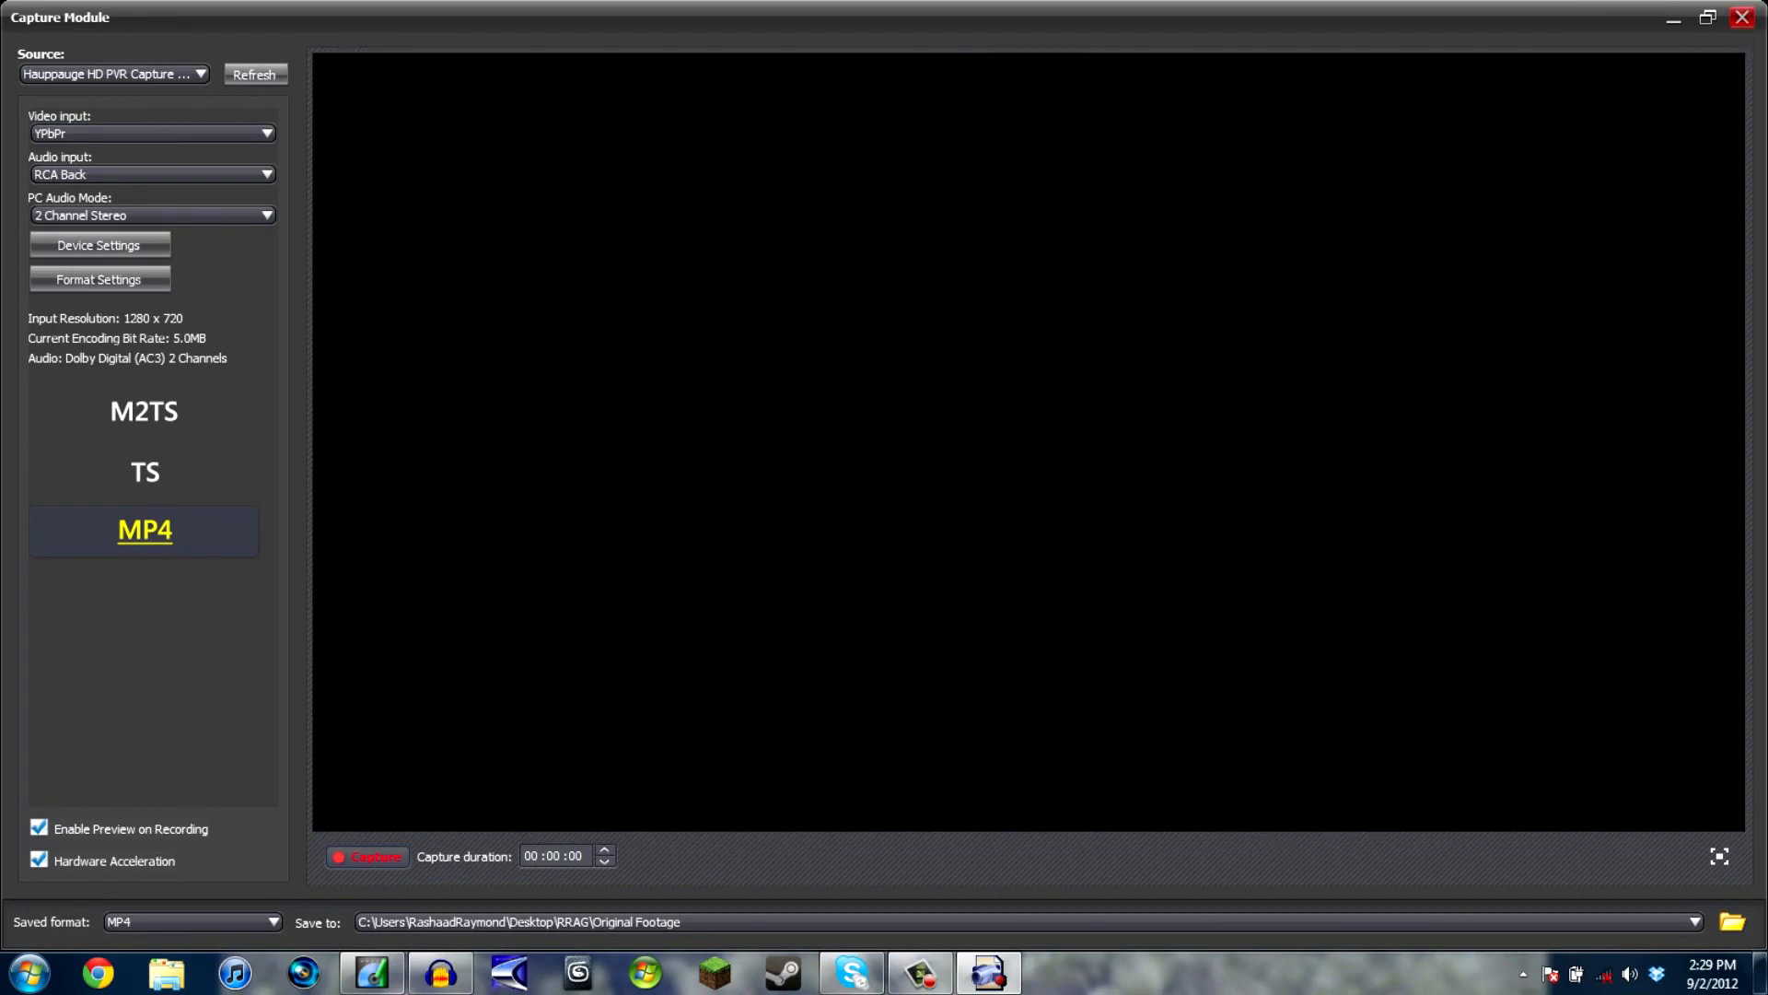
left_click(1741, 17)
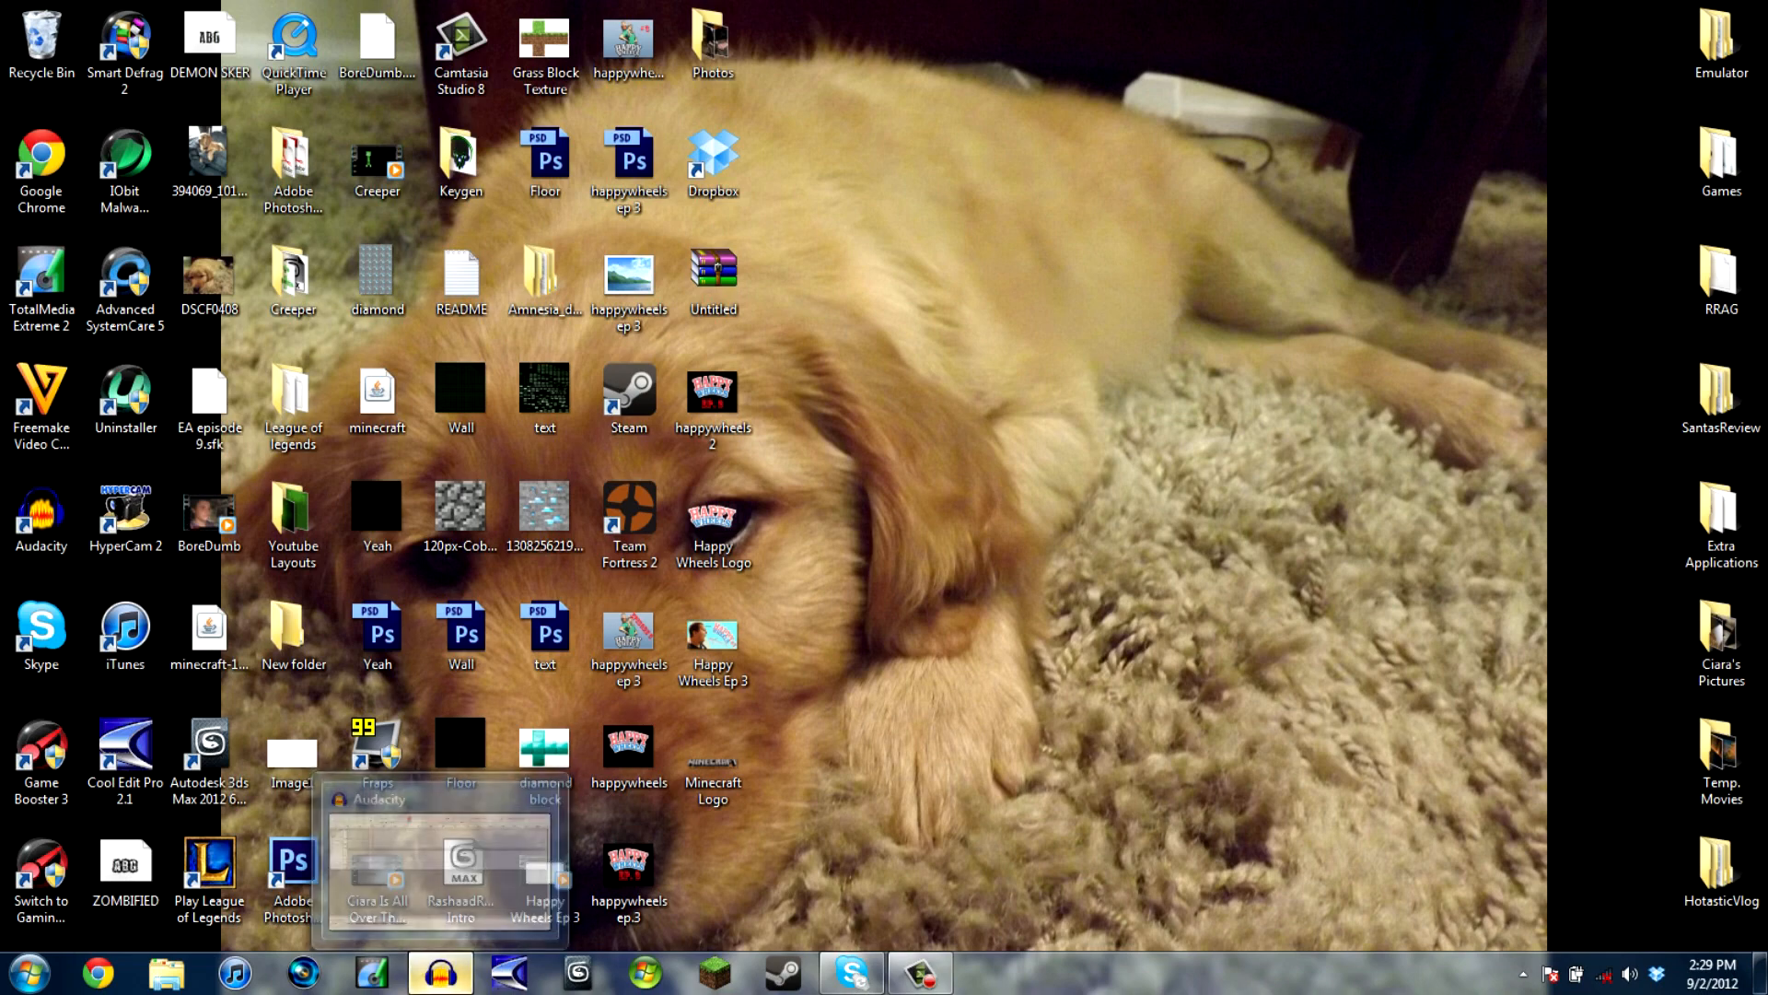
- Switch to Audacity and look up the export command for the voice recording
left_click(441, 972)
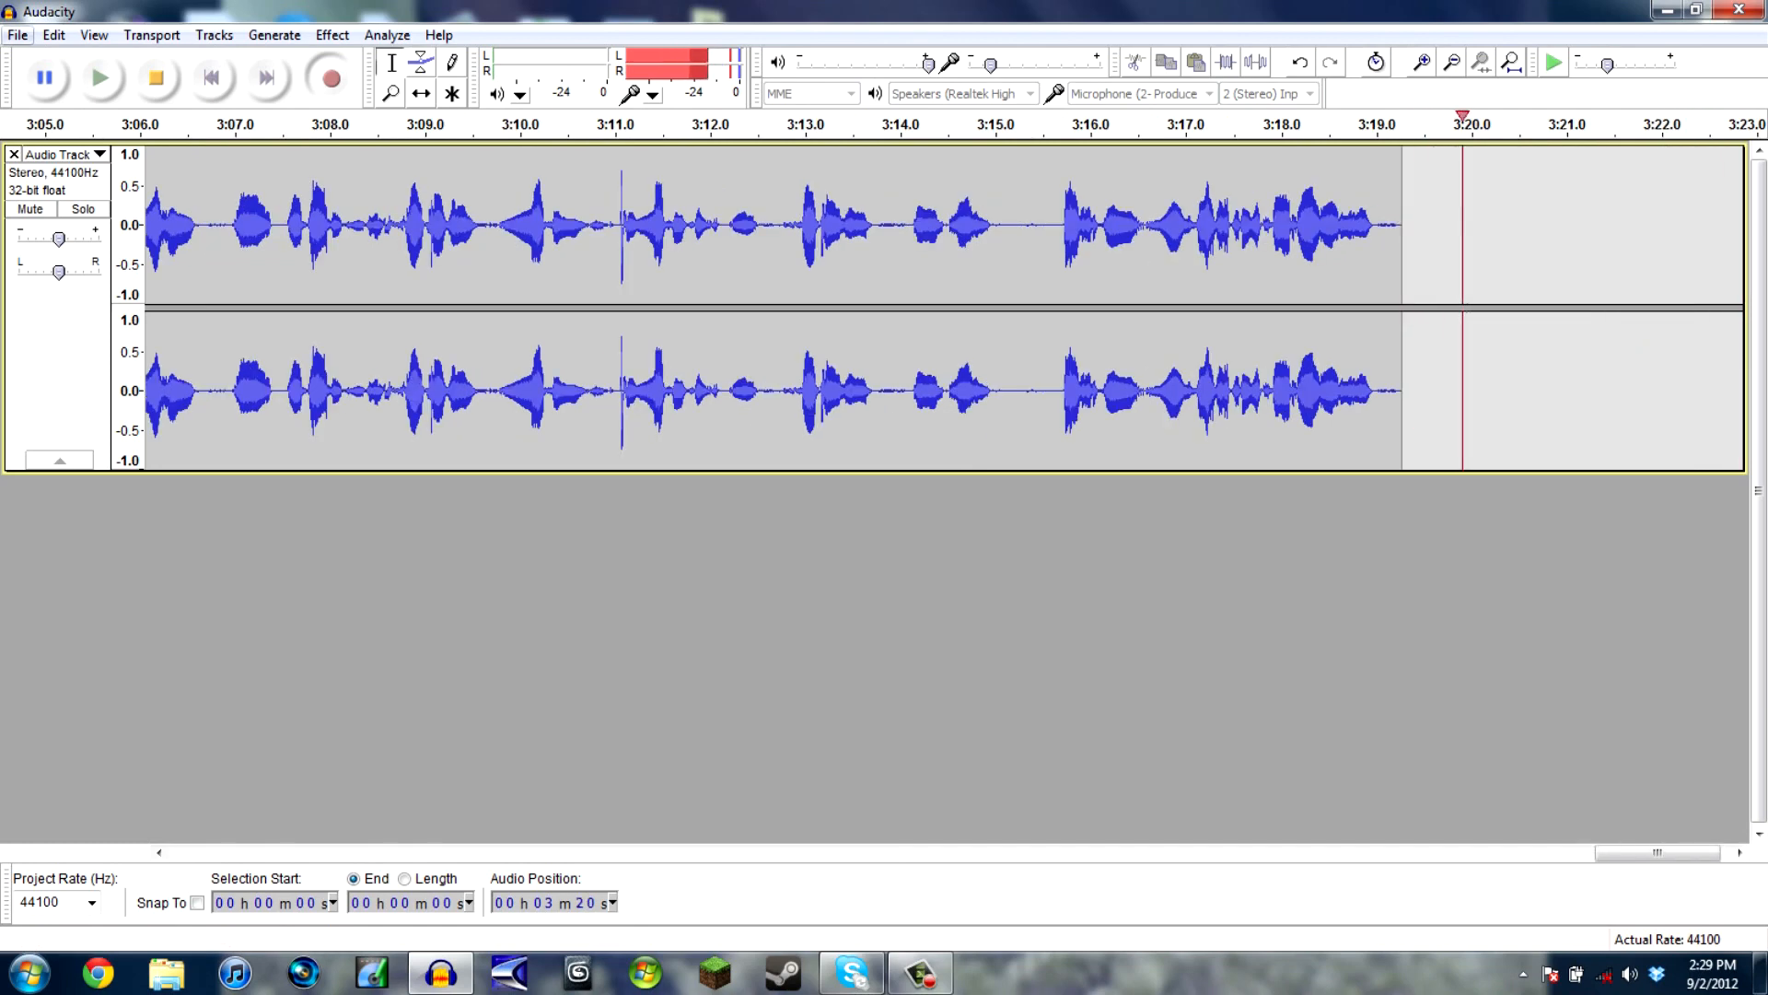
left_click(18, 35)
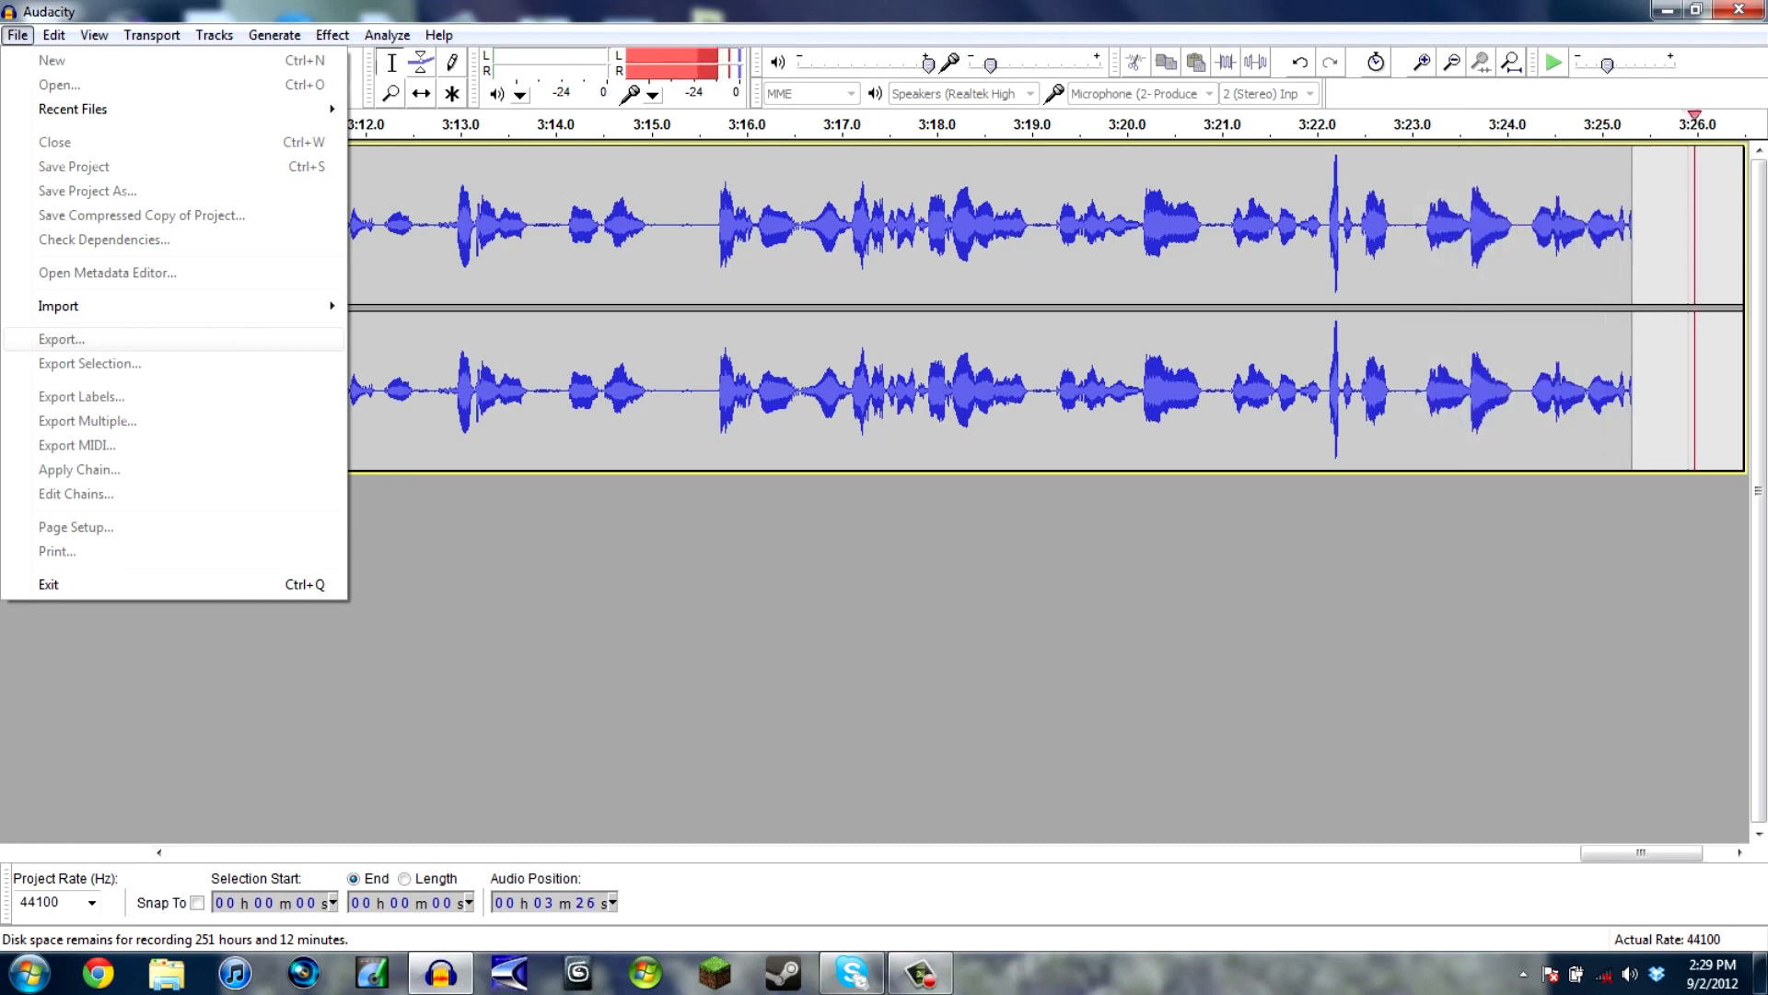
key("Escape")
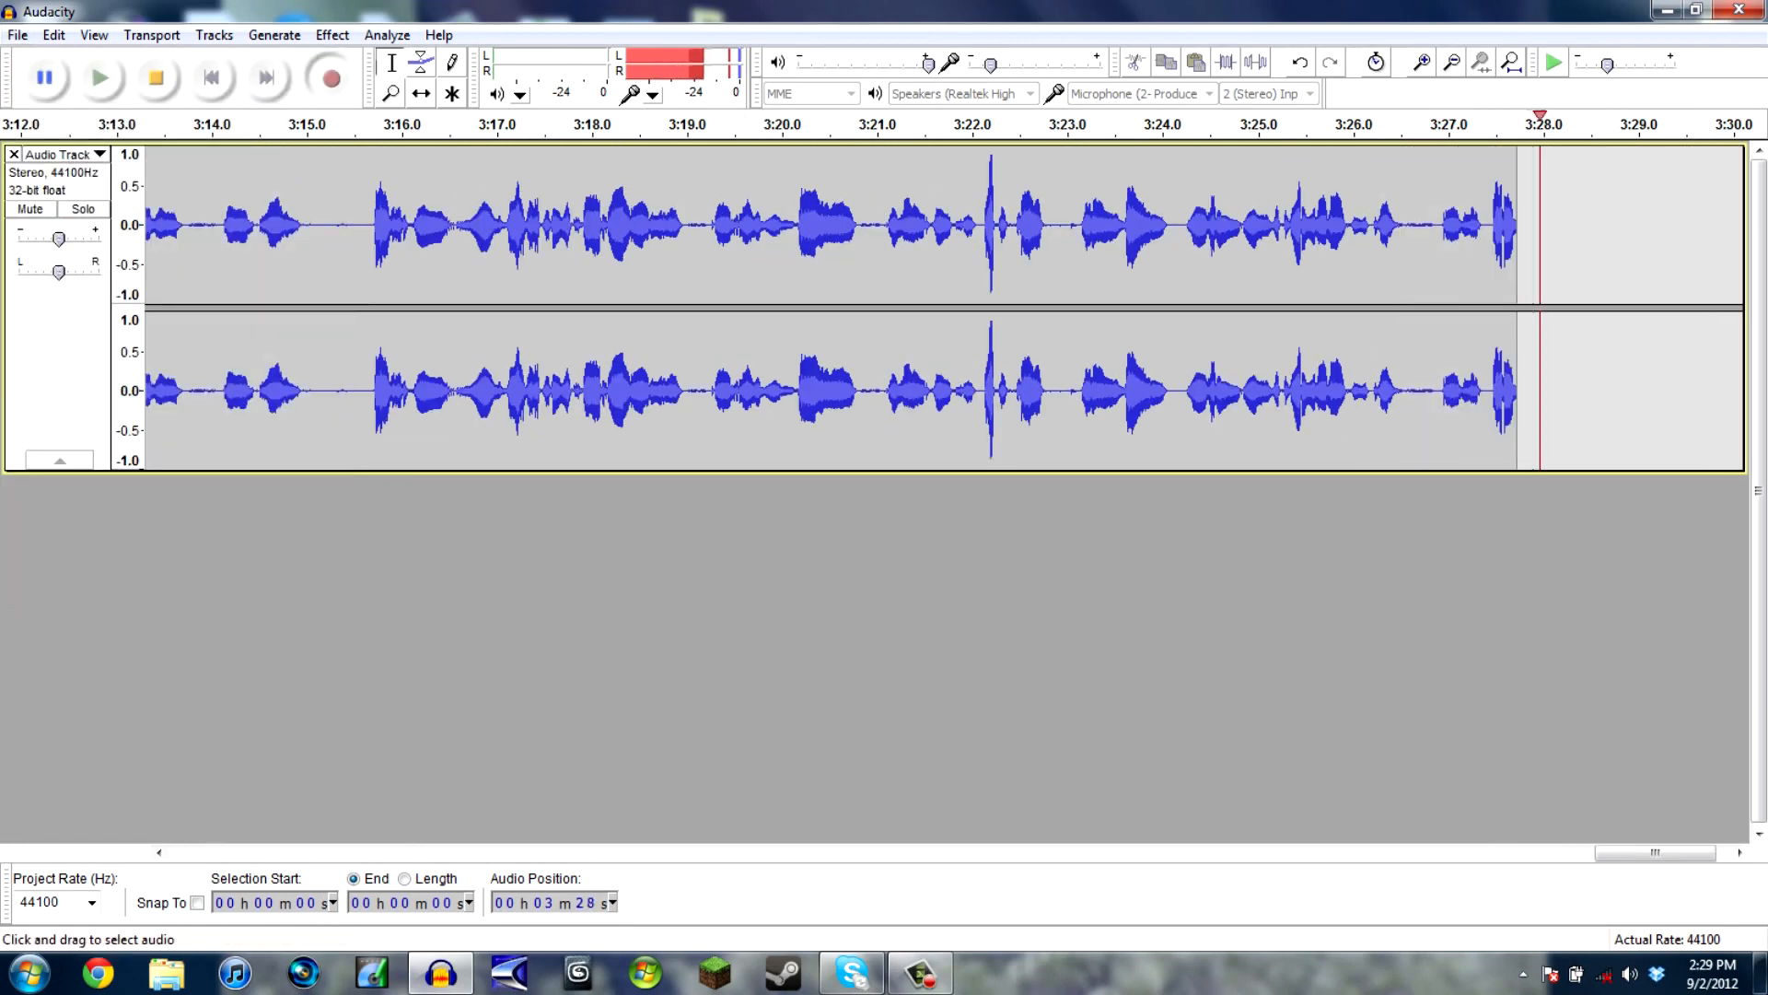
key("super+d")
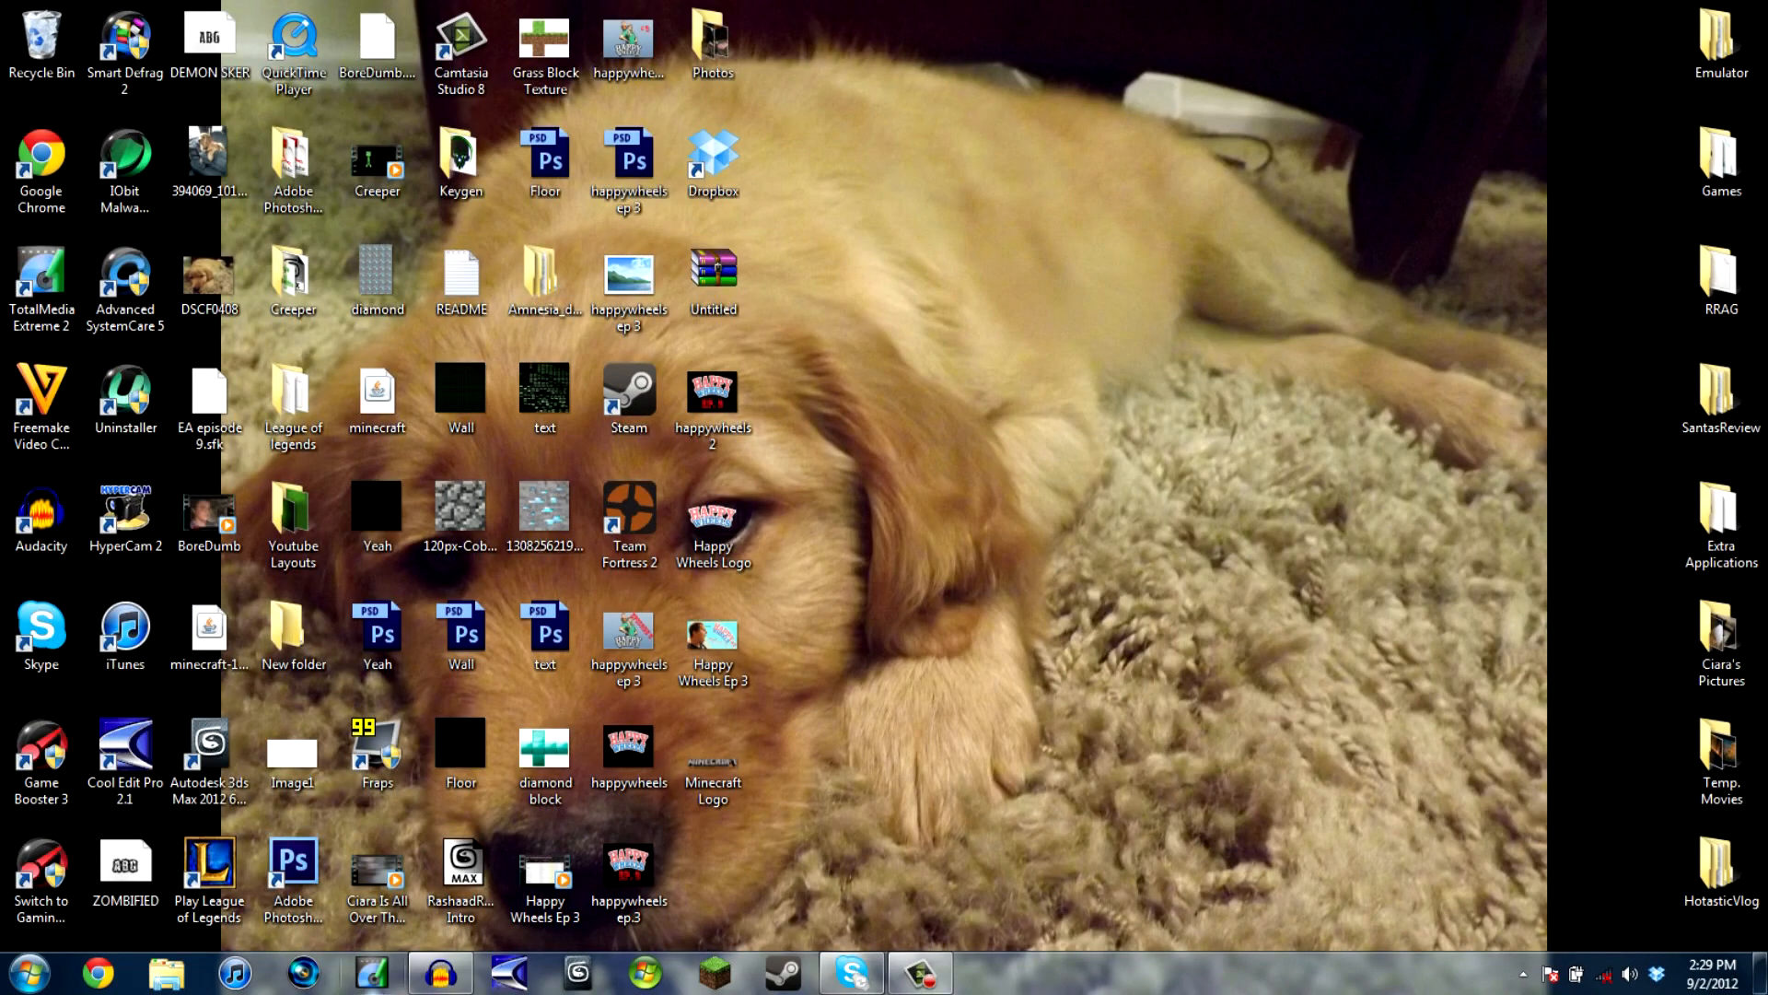
- Start Vegas Pro and place the clip 2012_5_28_20_9_42 from RRAG's Original Footage folder at the start of the timeline
left_click(304, 973)
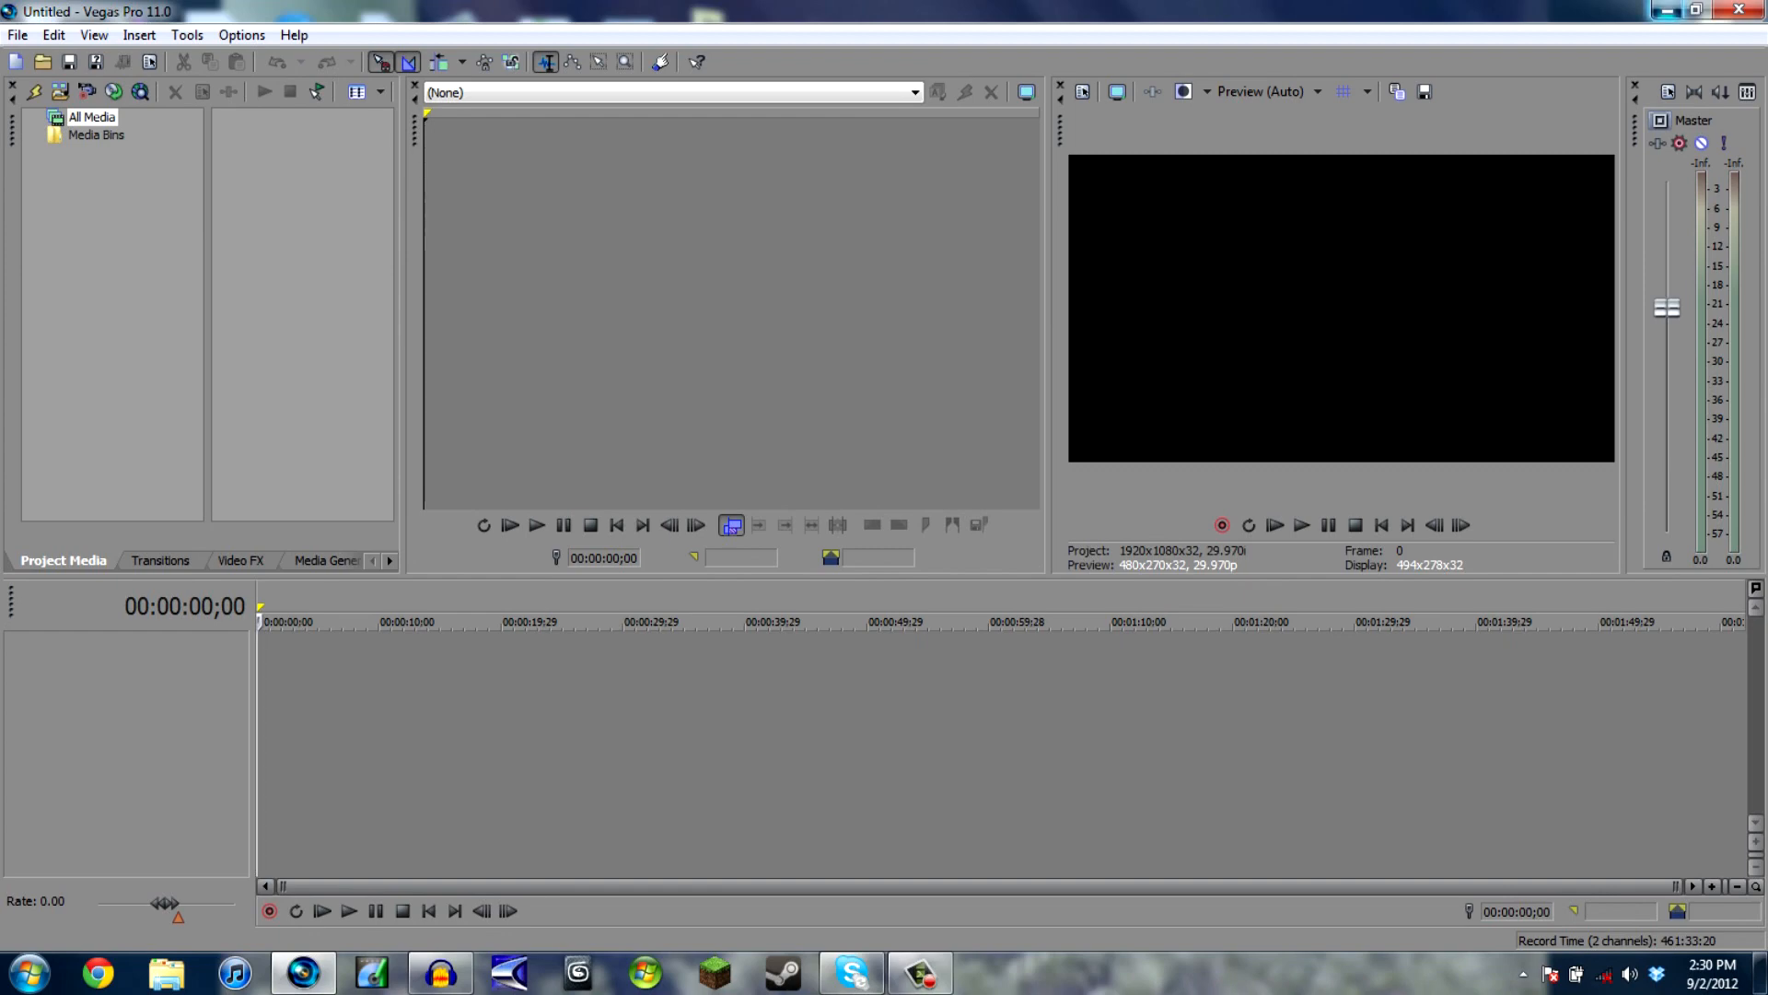
left_click(1667, 10)
double_click(1721, 276)
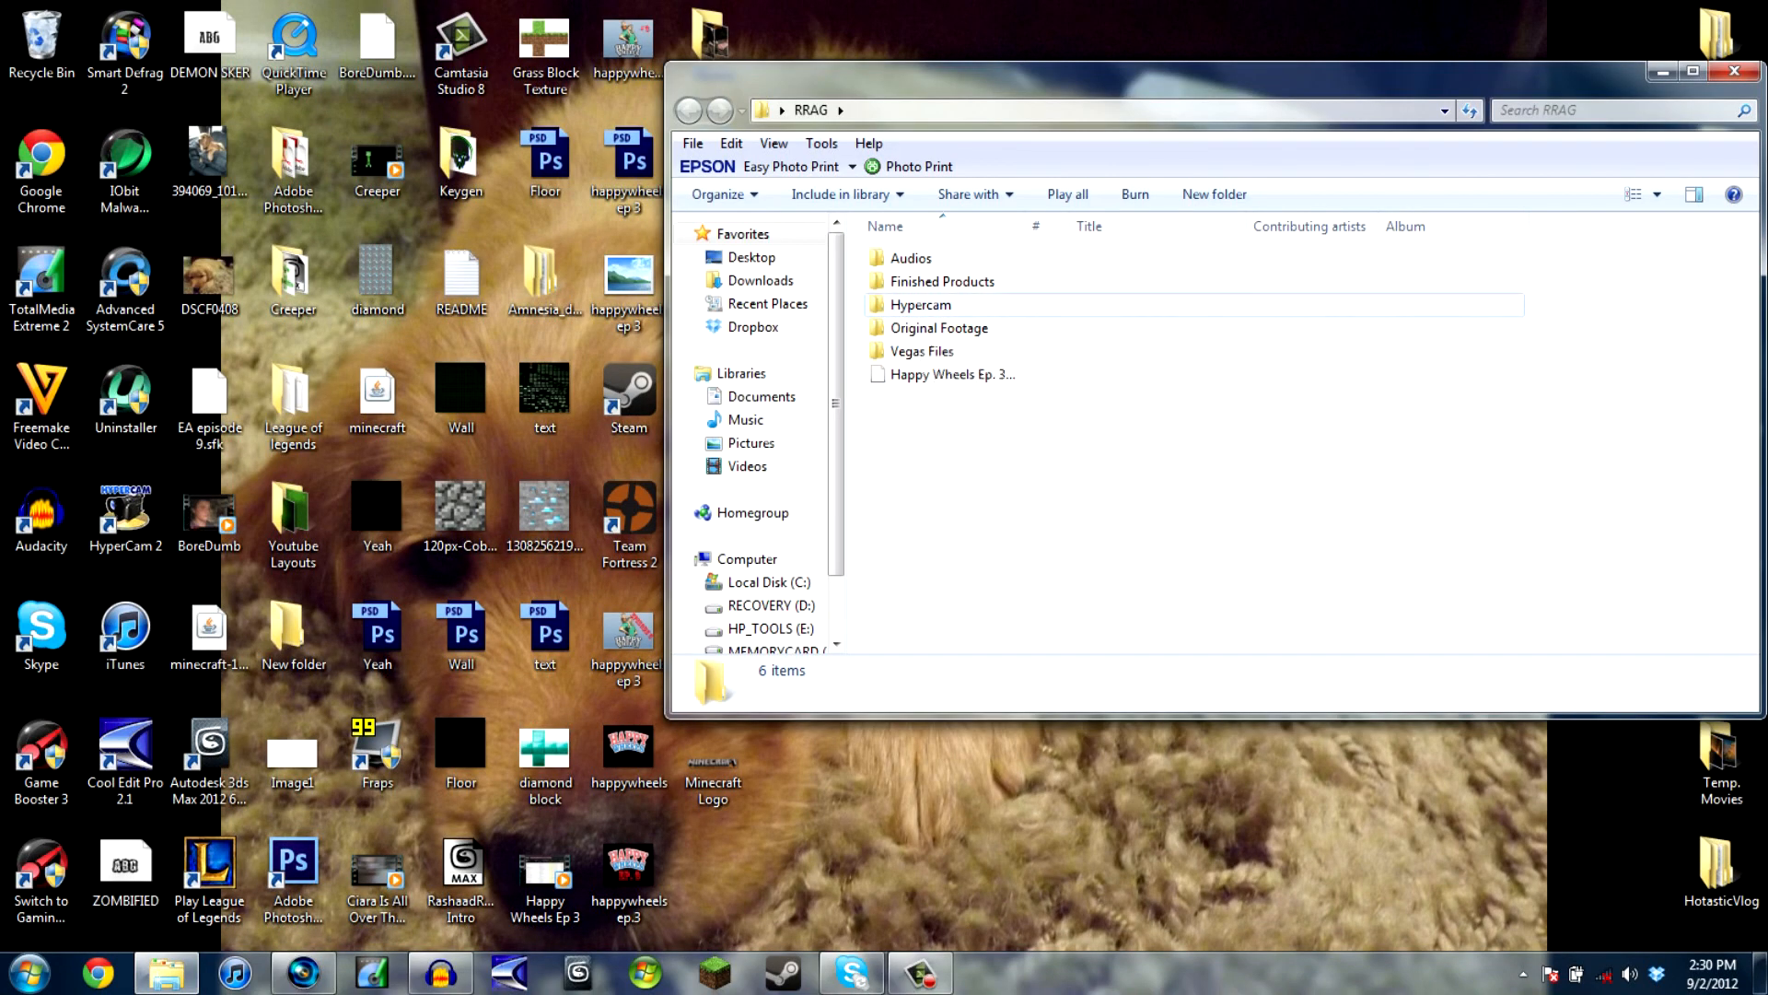
double_click(939, 328)
scroll(1307, 433, "down", 5)
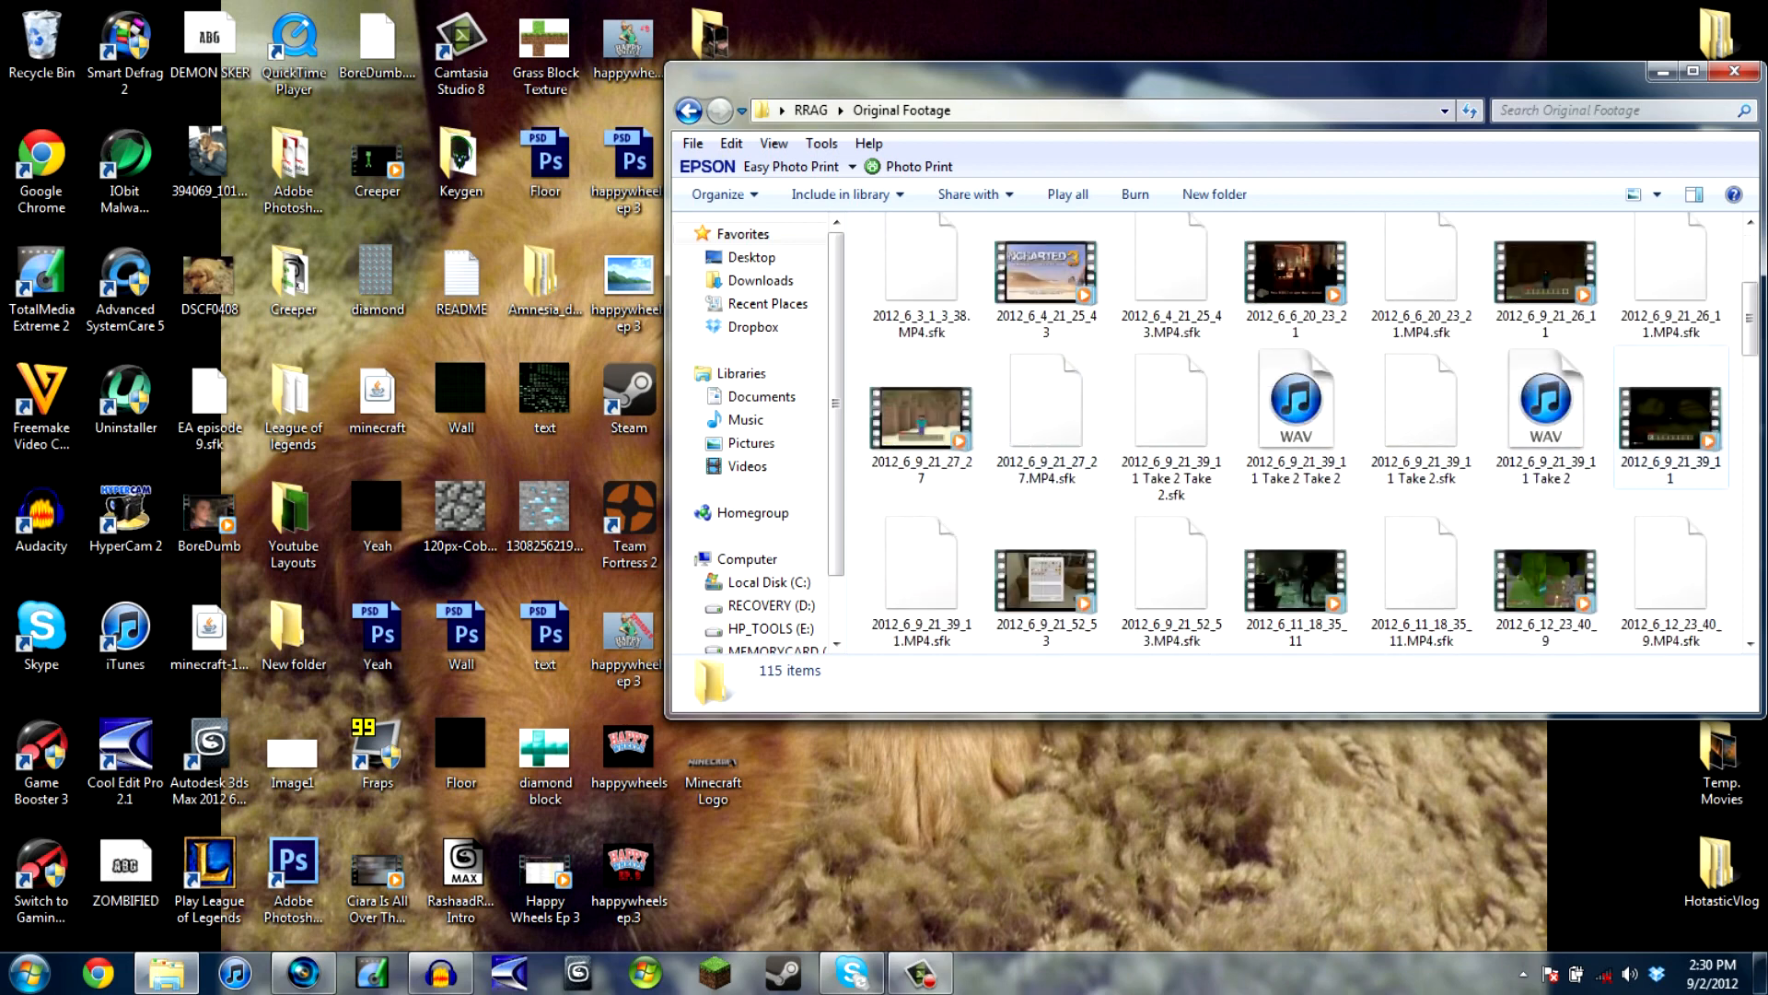
scroll(1307, 433, "down", 5)
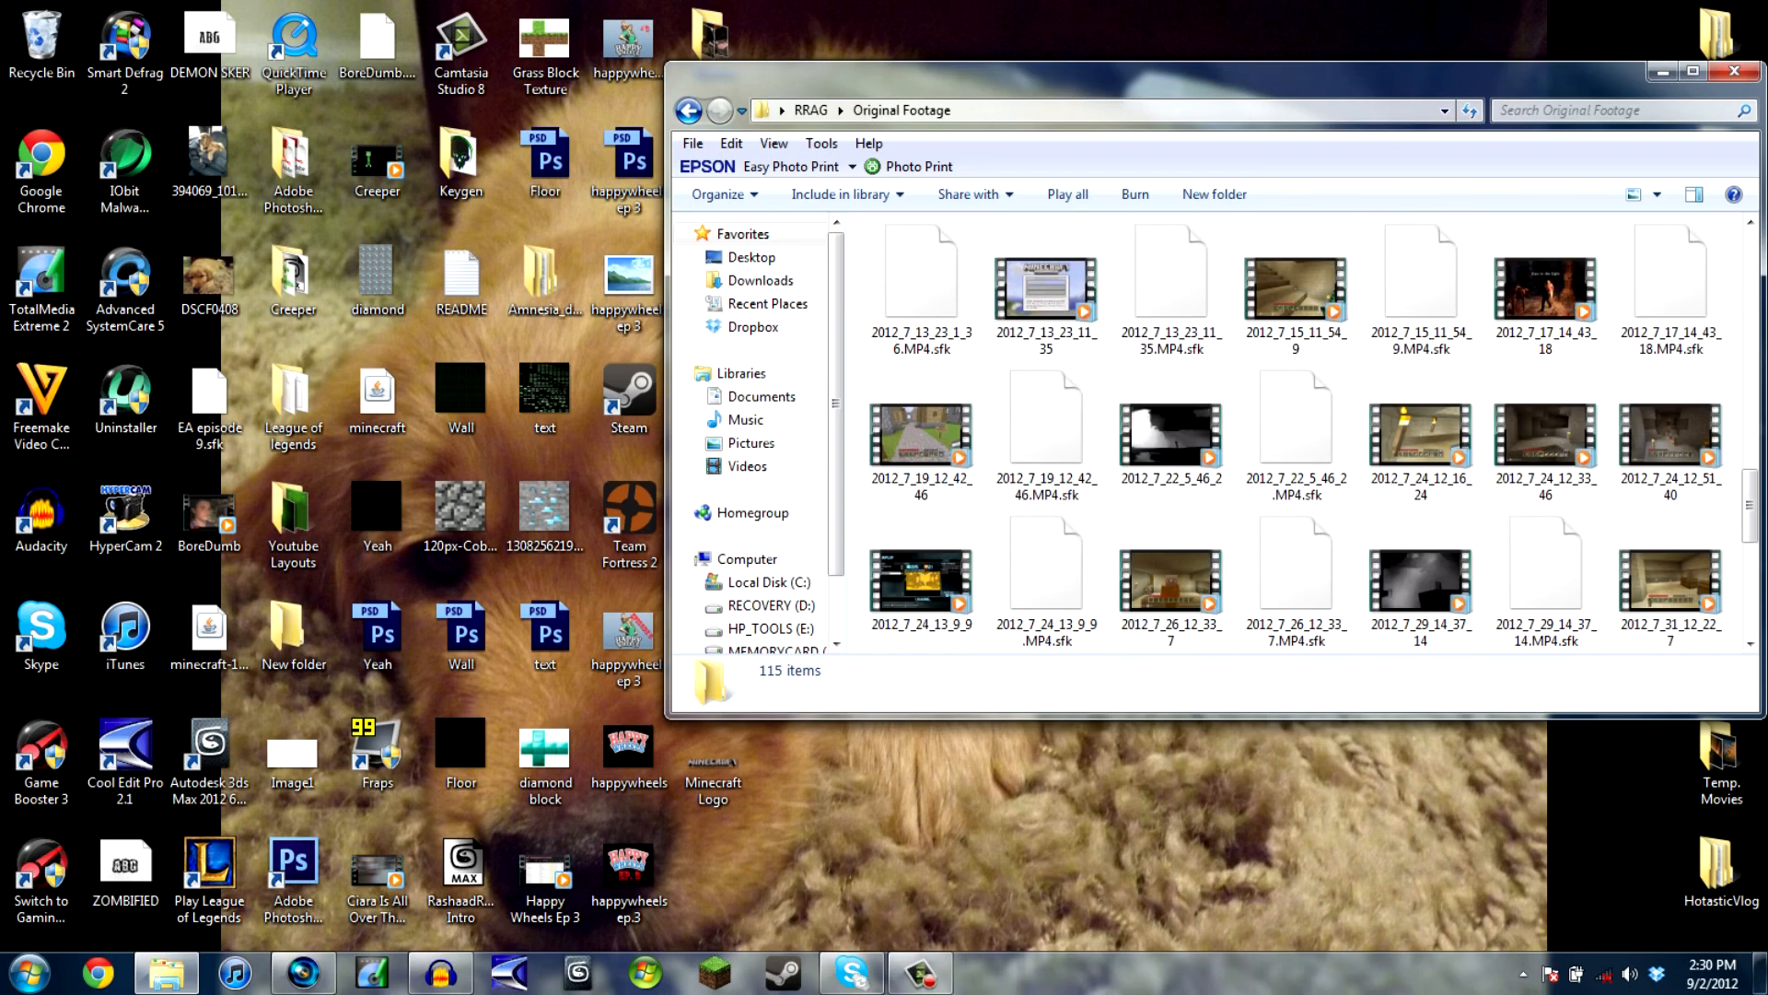
scroll(1308, 571, "down", 3)
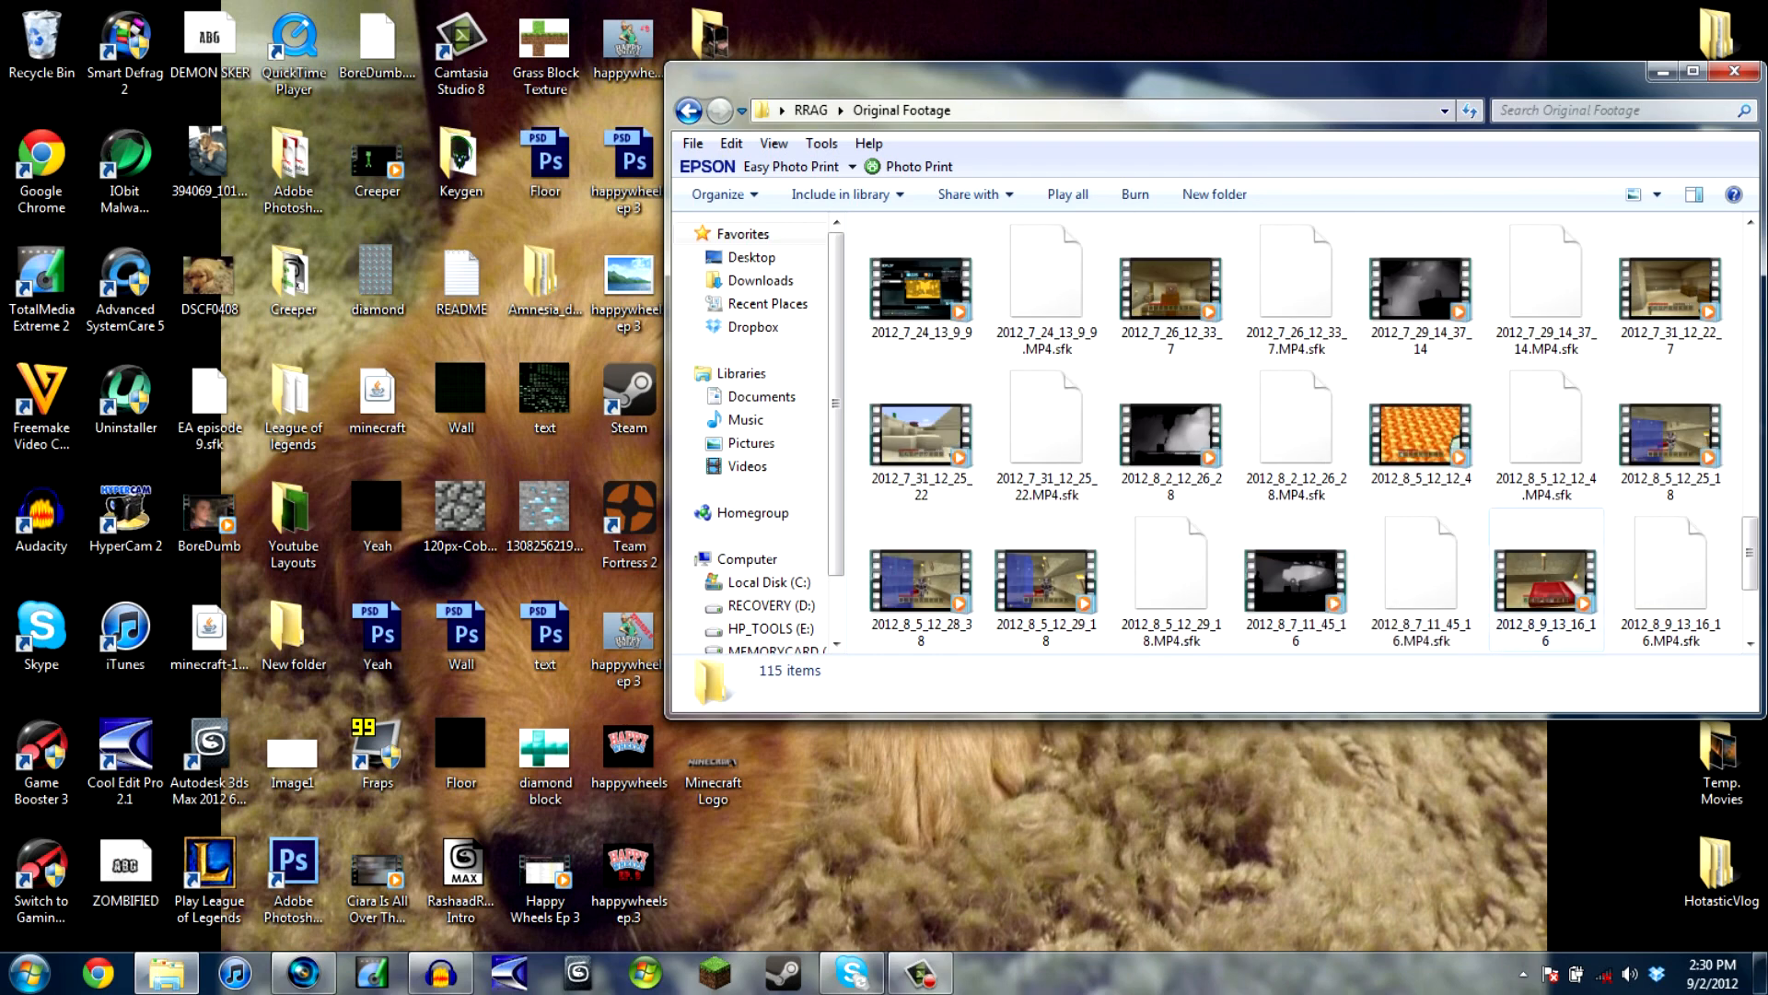
scroll(1547, 589, "up", 12)
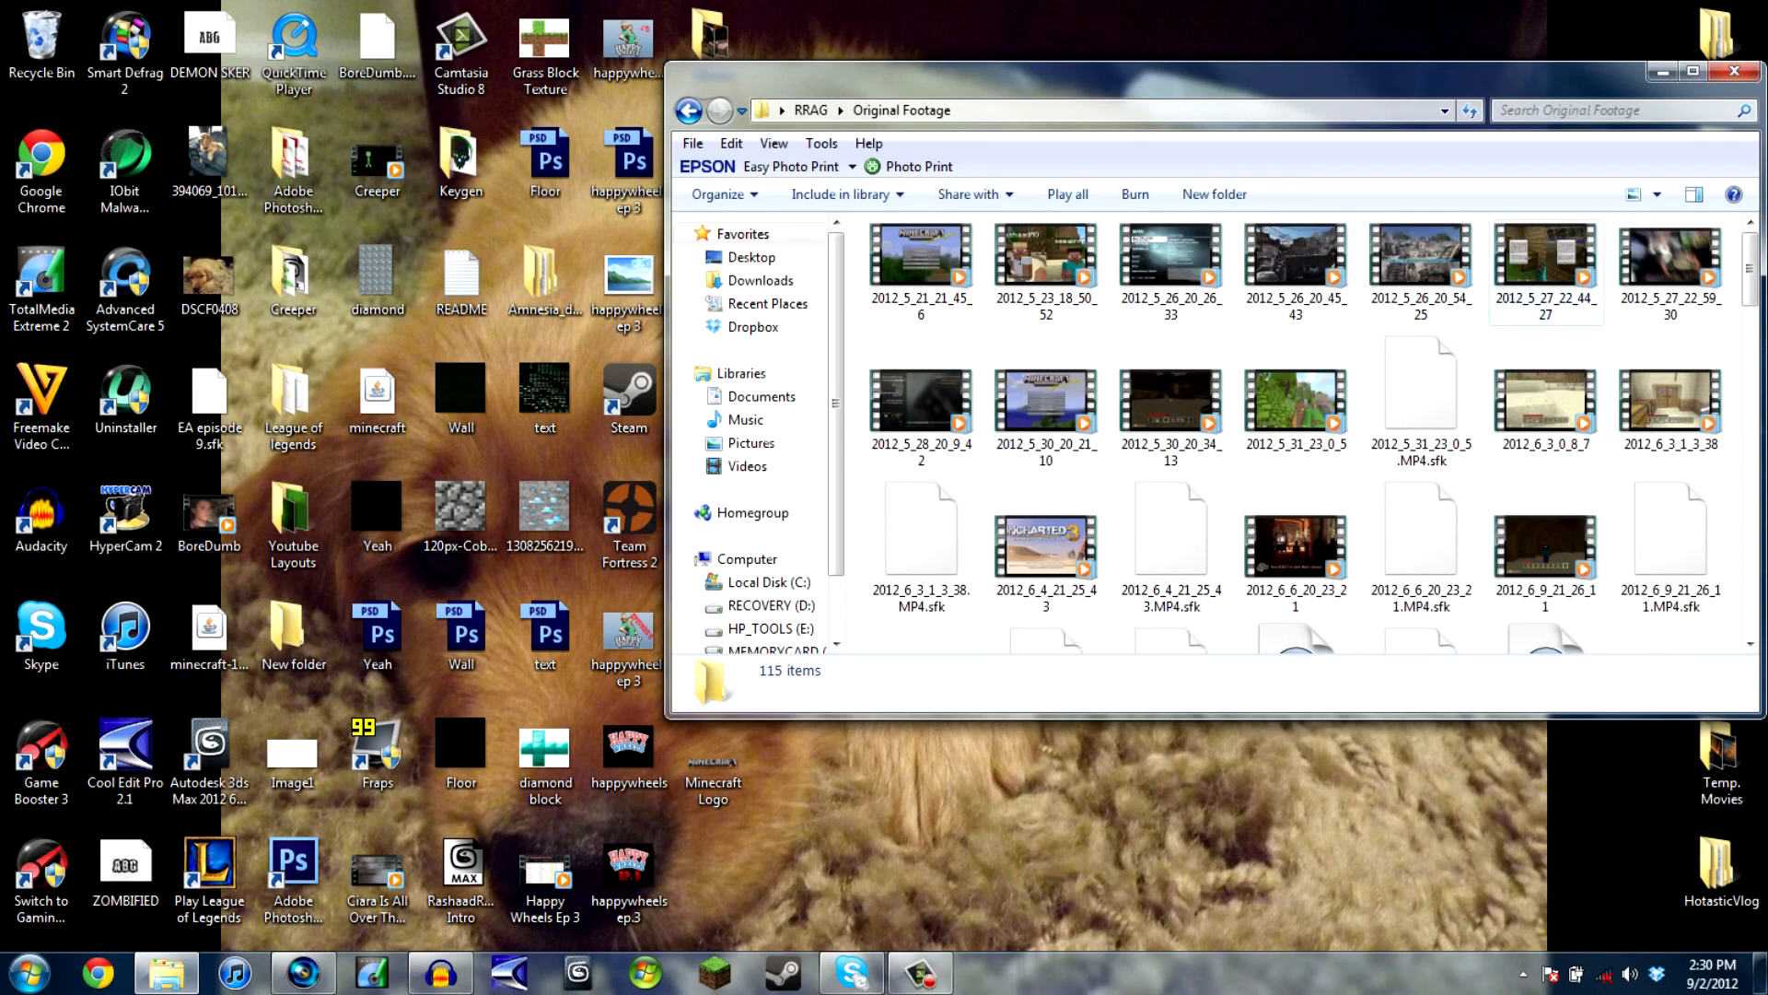
mouse_move(1177, 263)
left_mouse_down()
mouse_move(1212, 295)
mouse_move(1195, 276)
left_mouse_up()
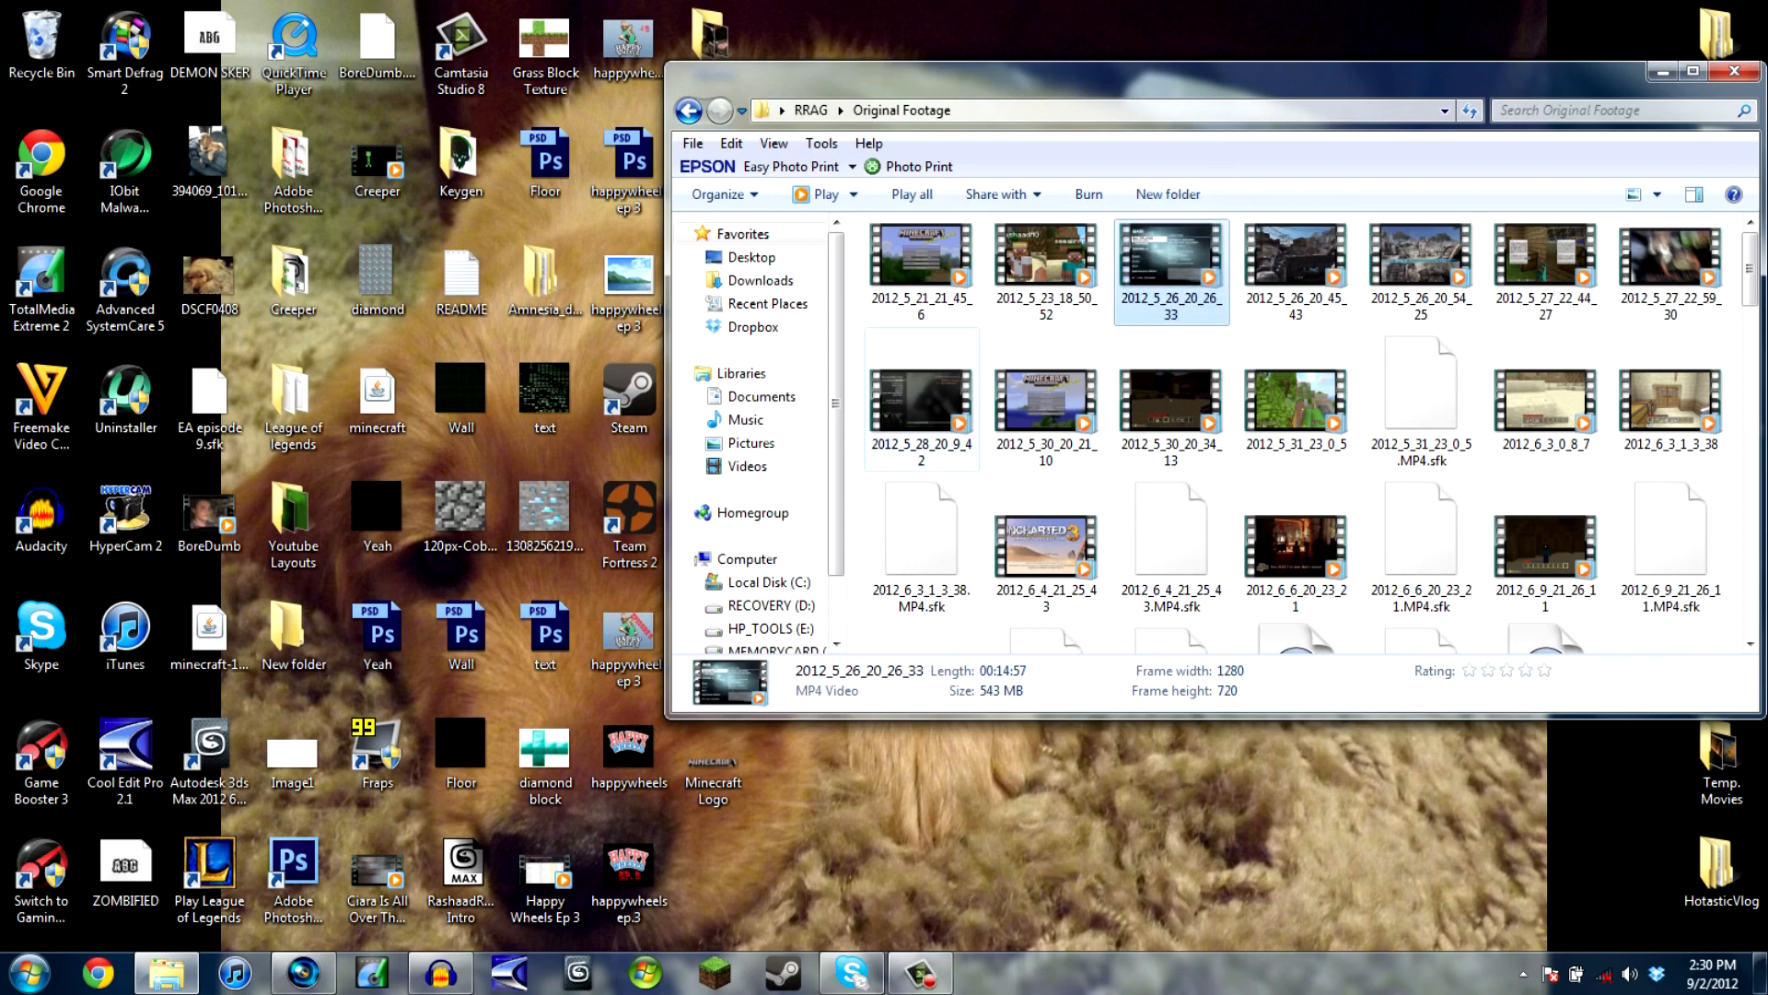
left_click_drag(921, 401, 277, 710)
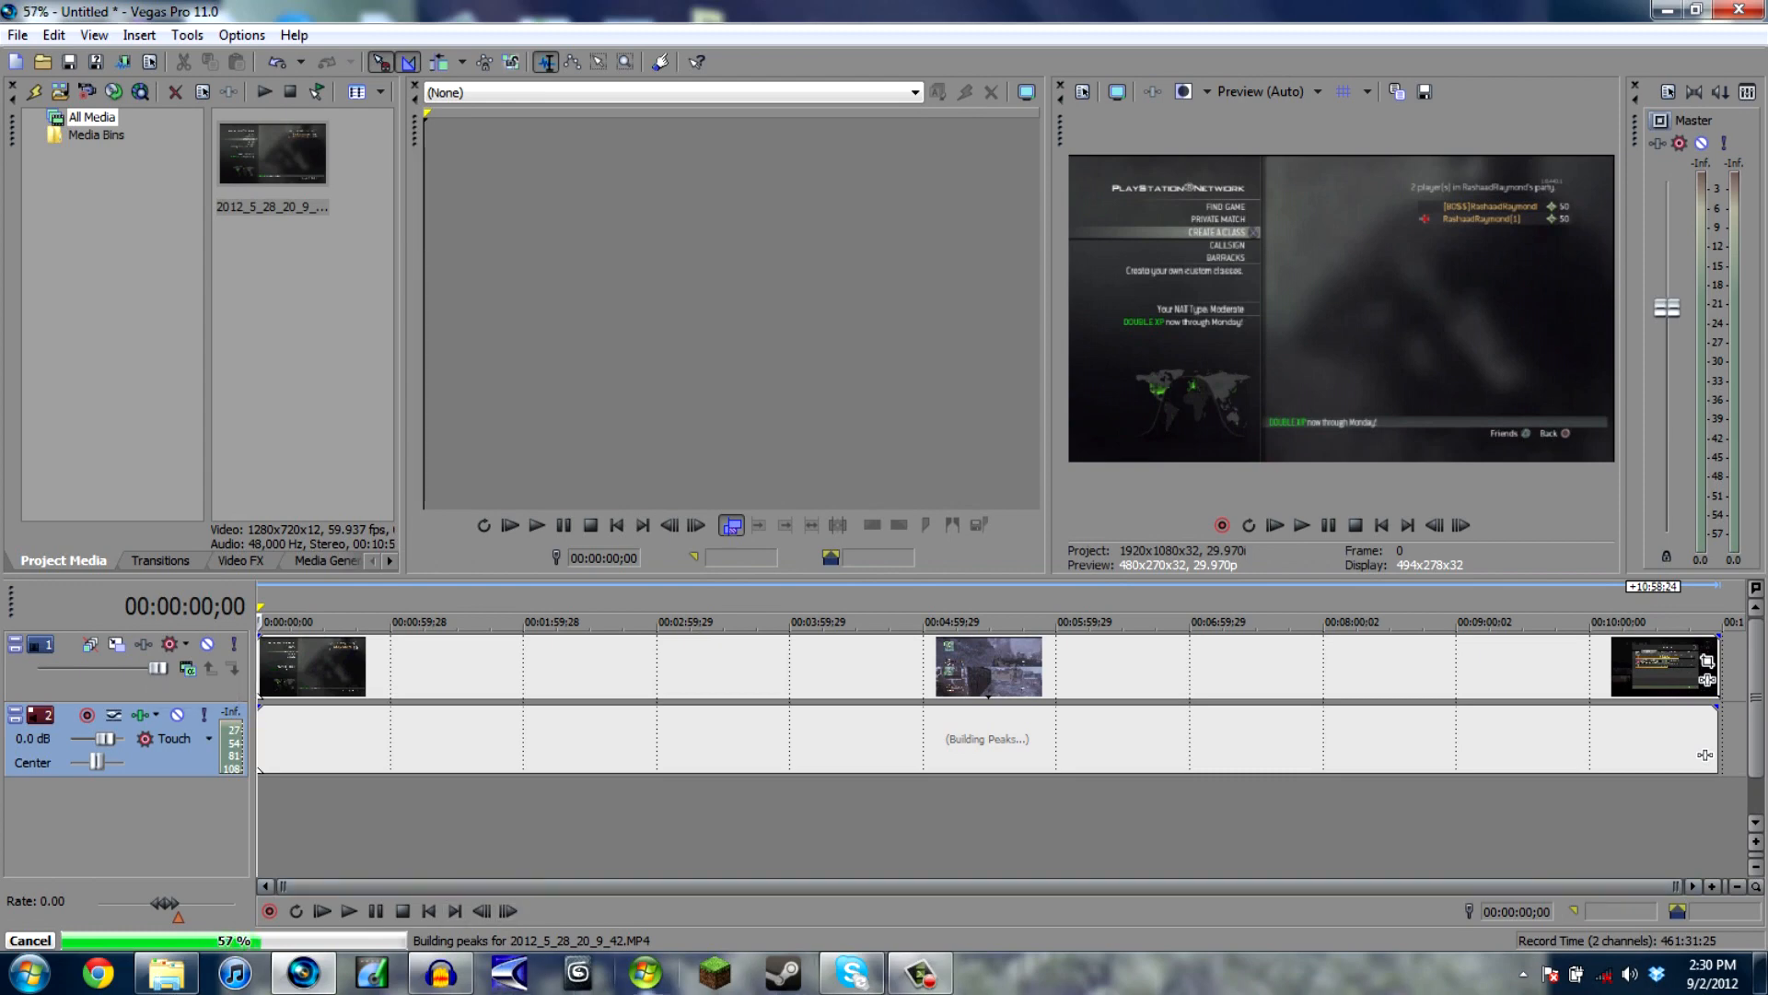
- Add the audio file Call of Duty with JJ from RRAG's Audios folder on a new track beneath the gameplay clip
mouse_move(440, 973)
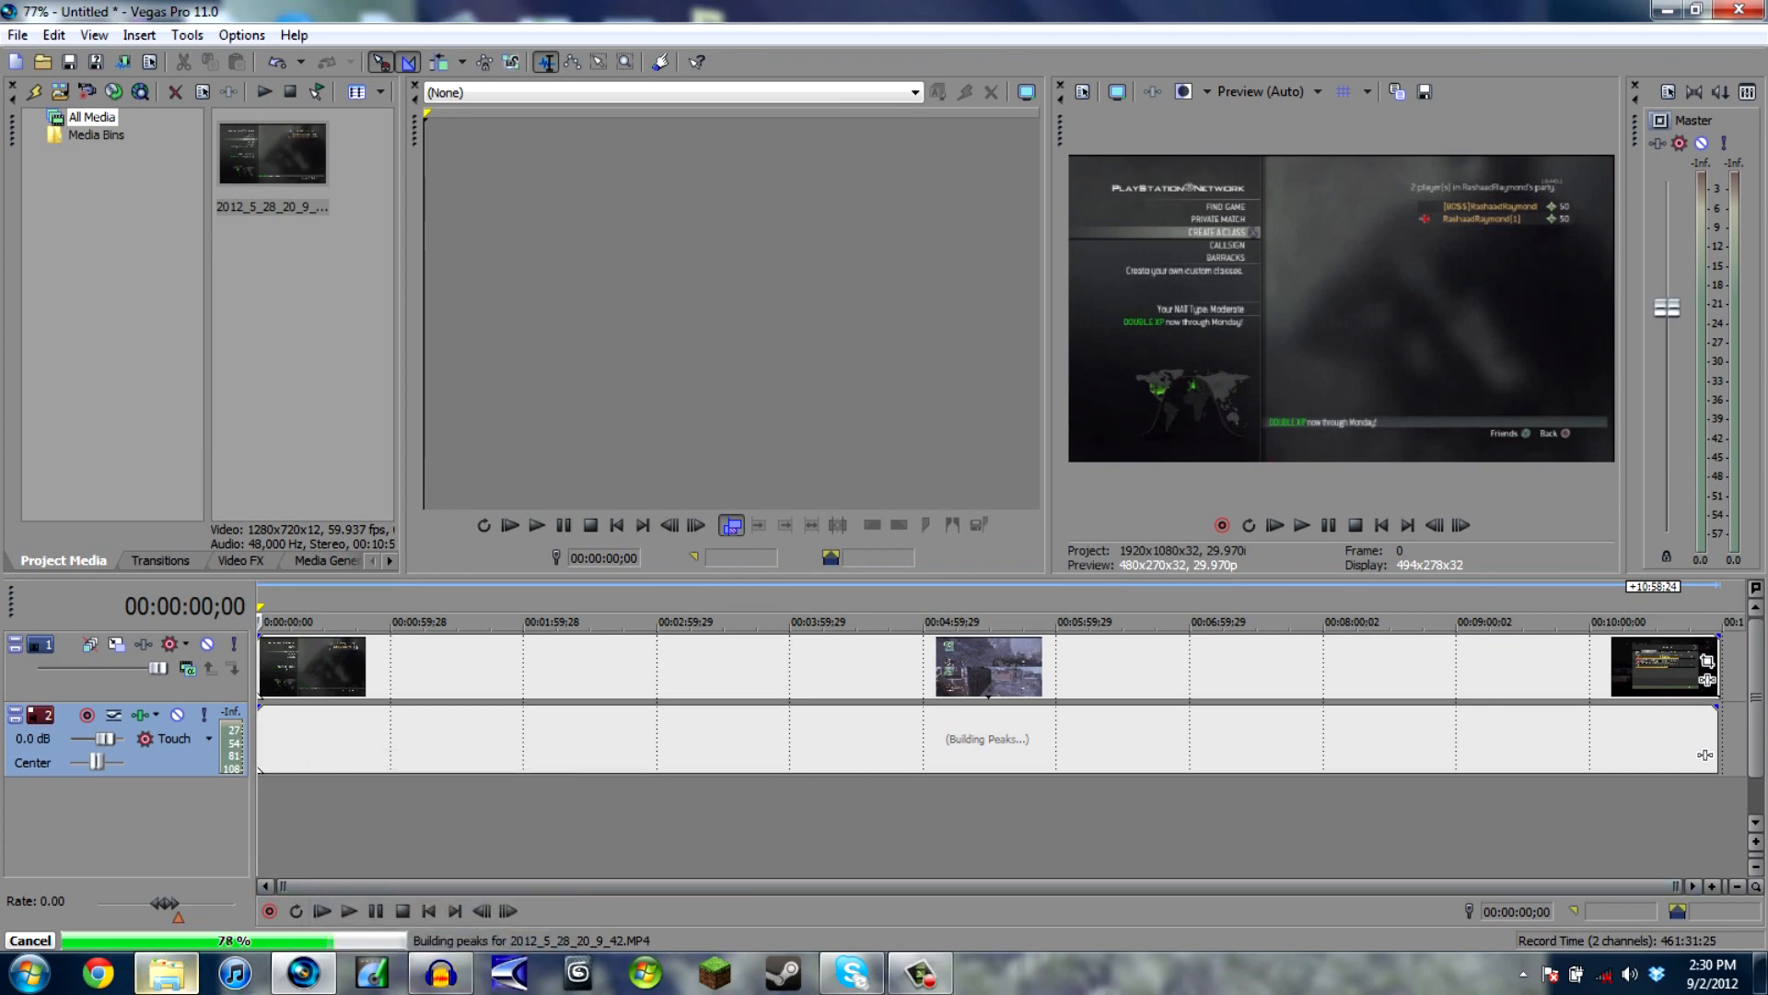
left_click(165, 973)
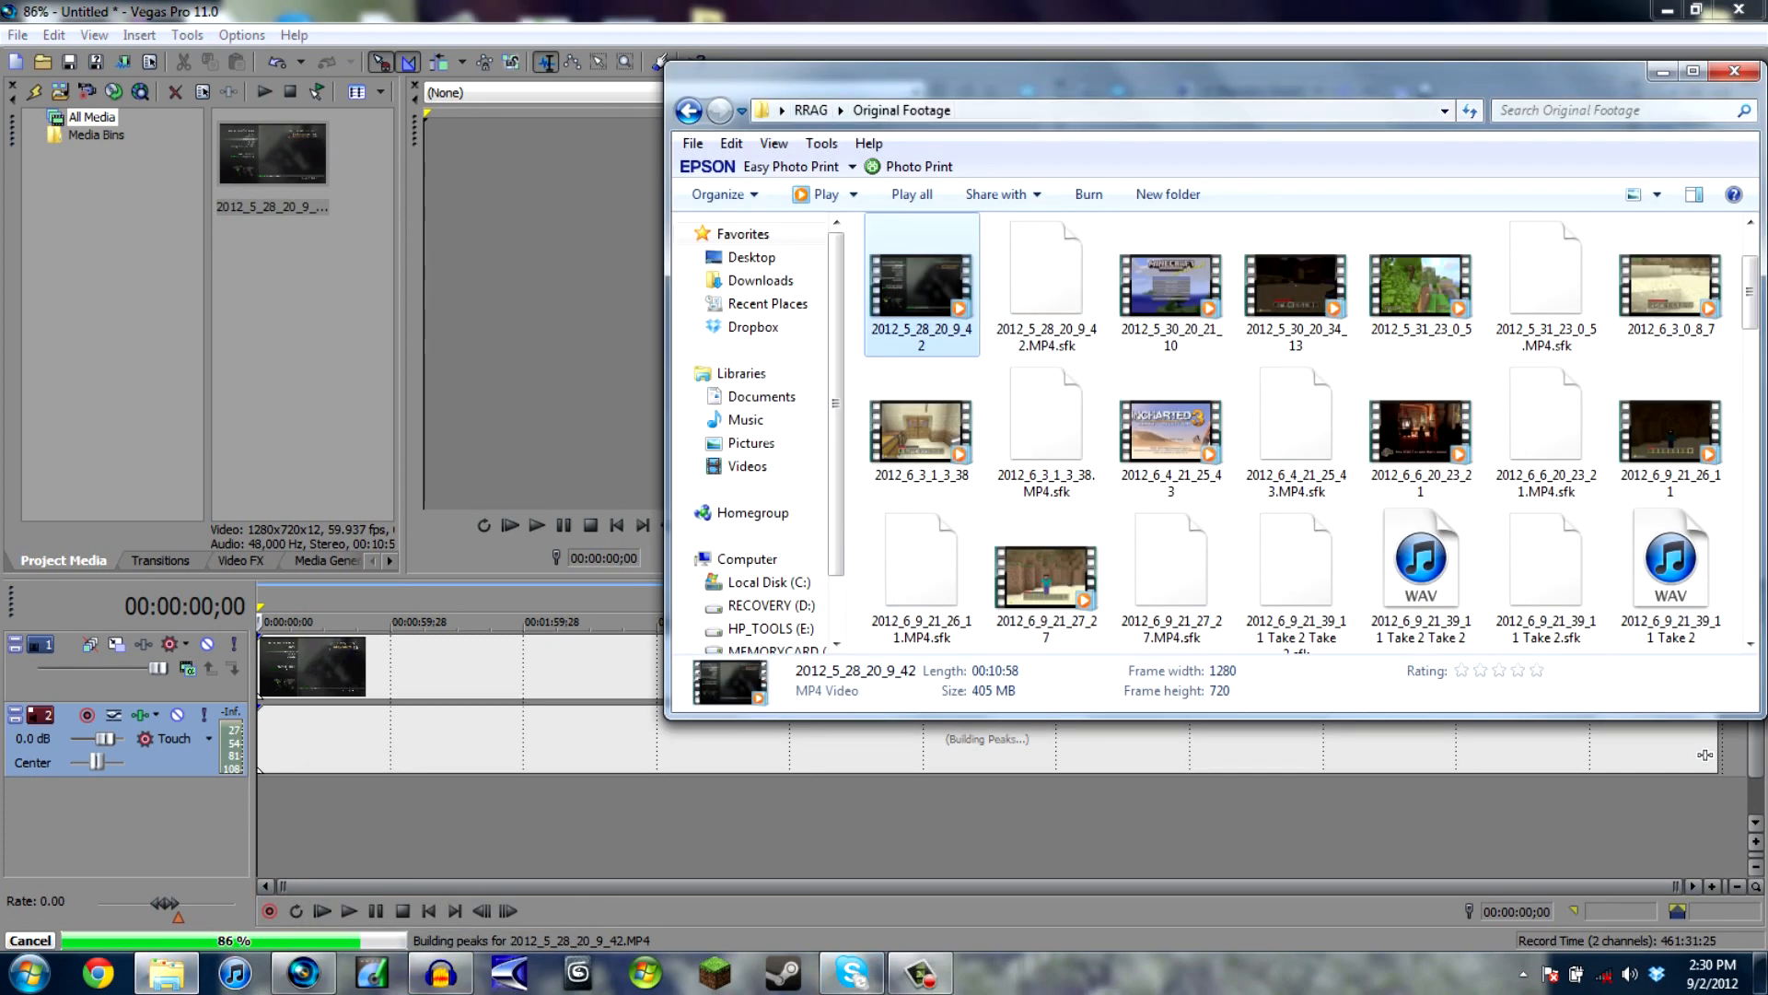
left_click(811, 111)
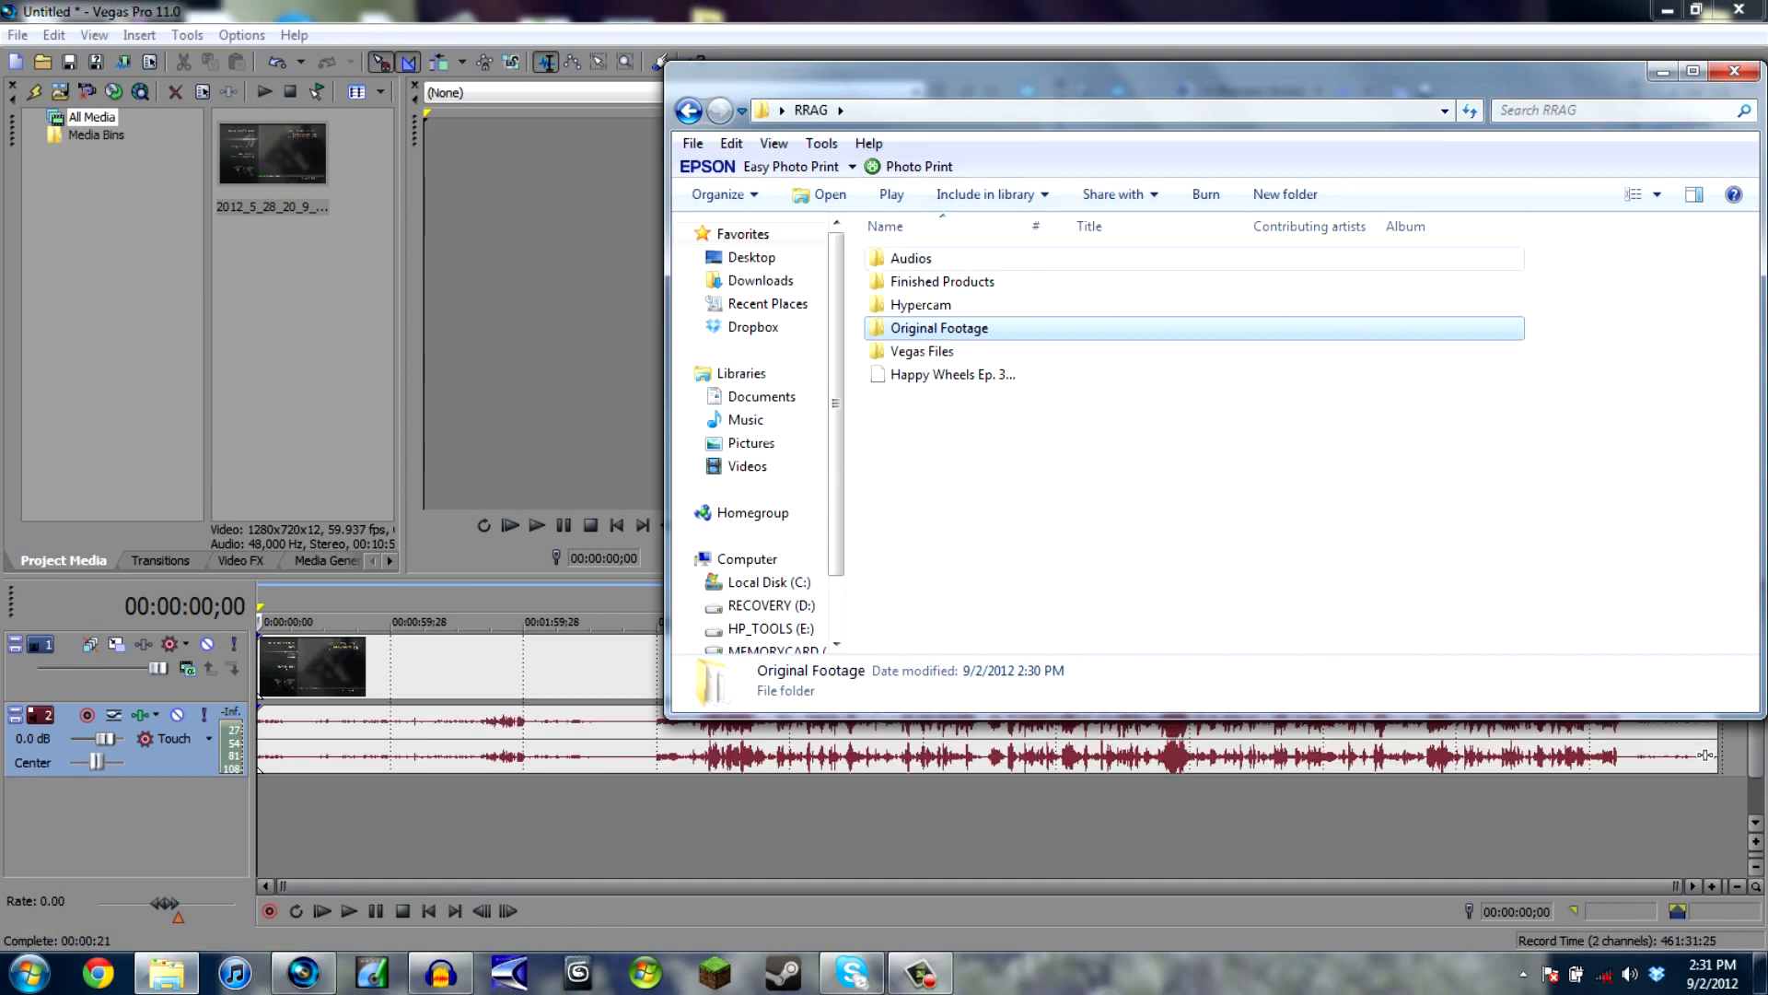
double_click(911, 258)
scroll(993, 392, "down", 1)
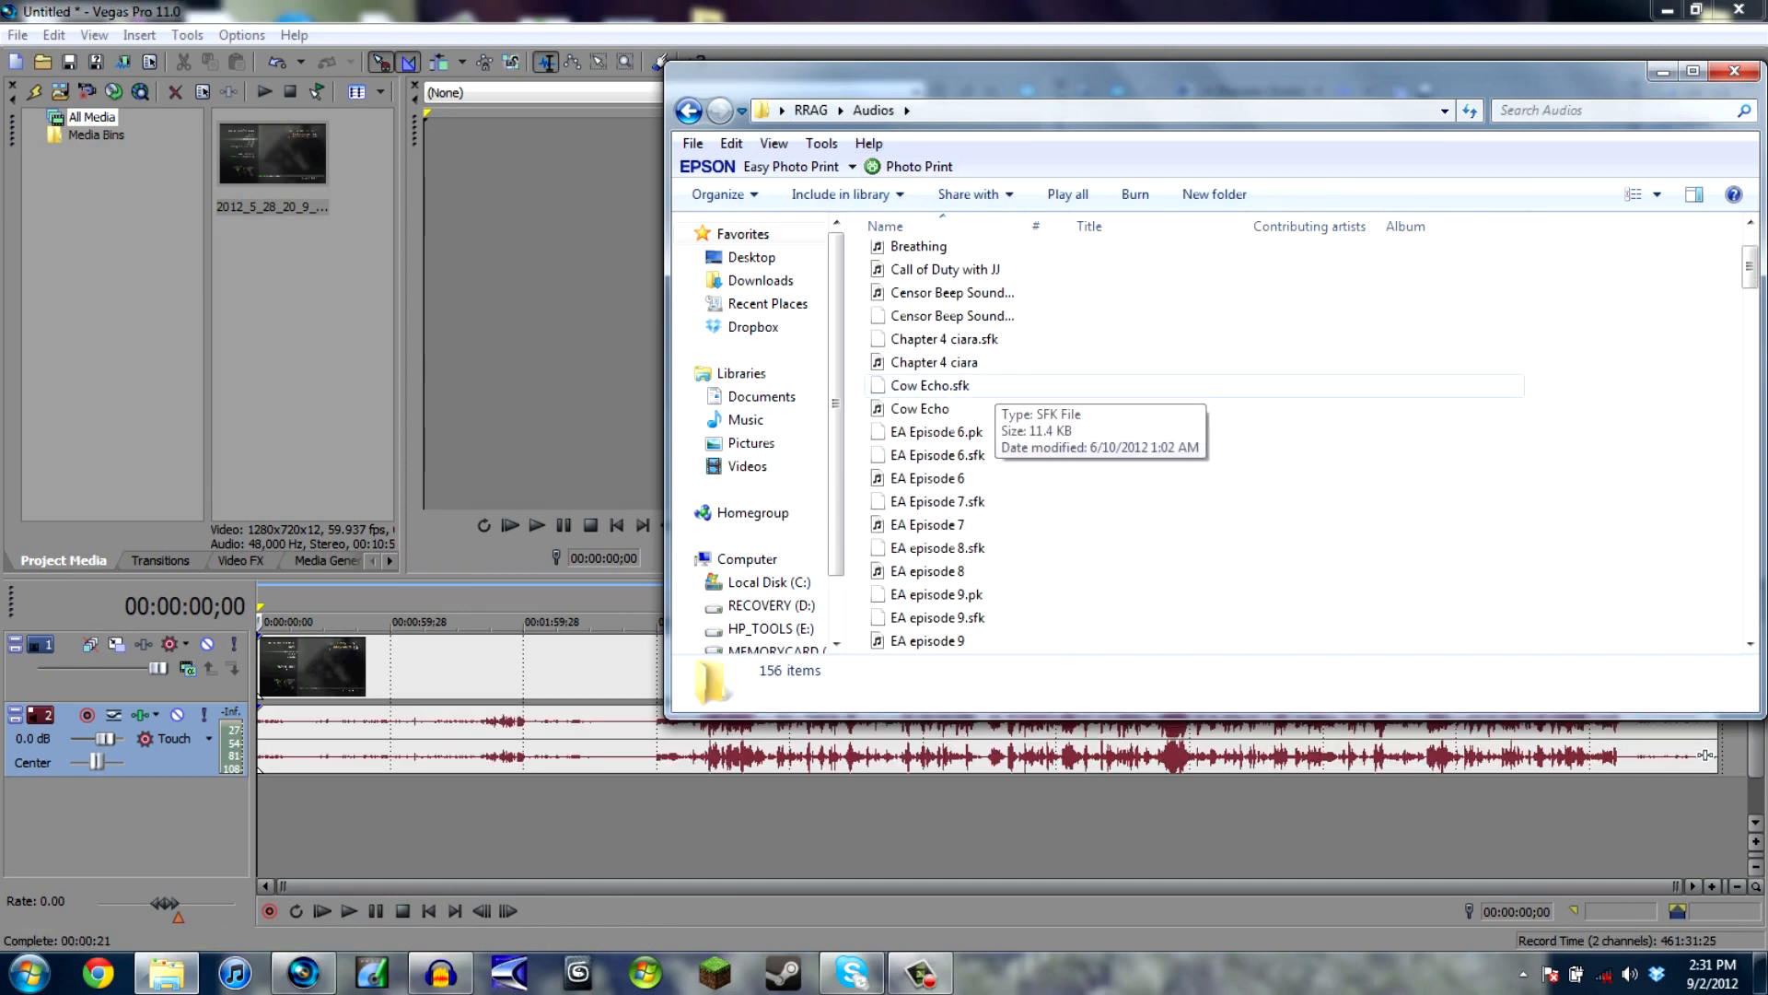
scroll(993, 387, "up", 1)
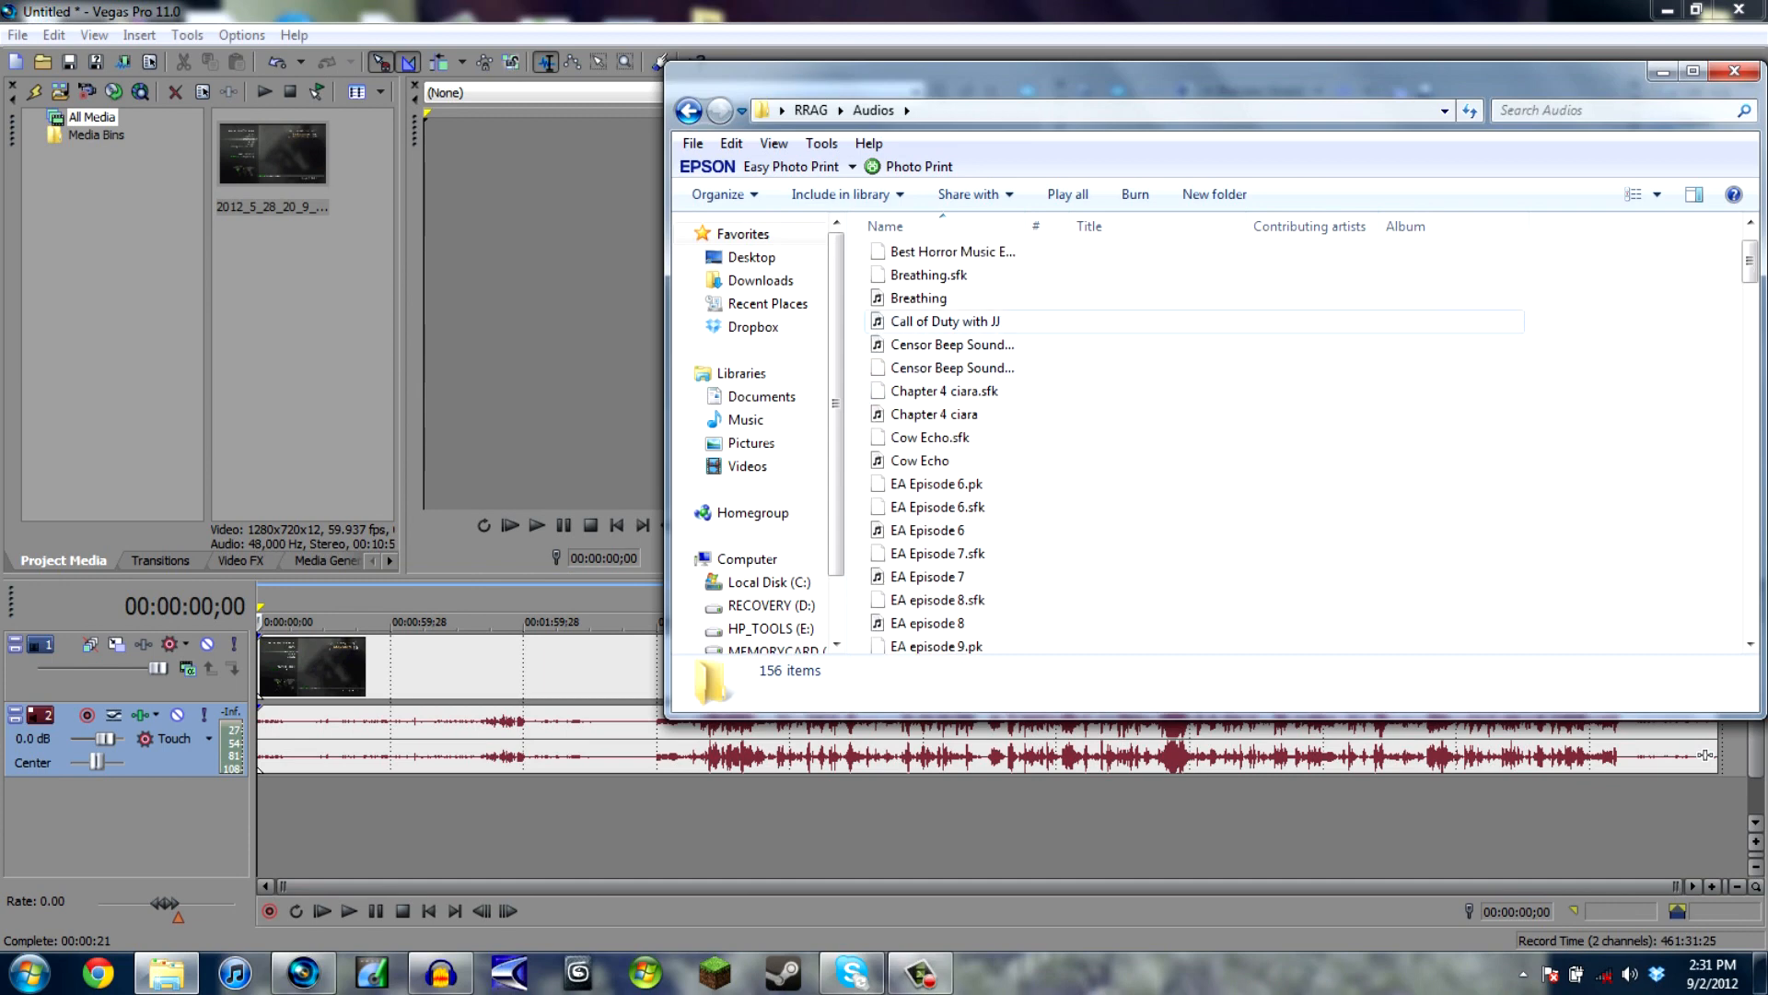
left_click(978, 321)
left_click_drag(978, 321, 260, 818)
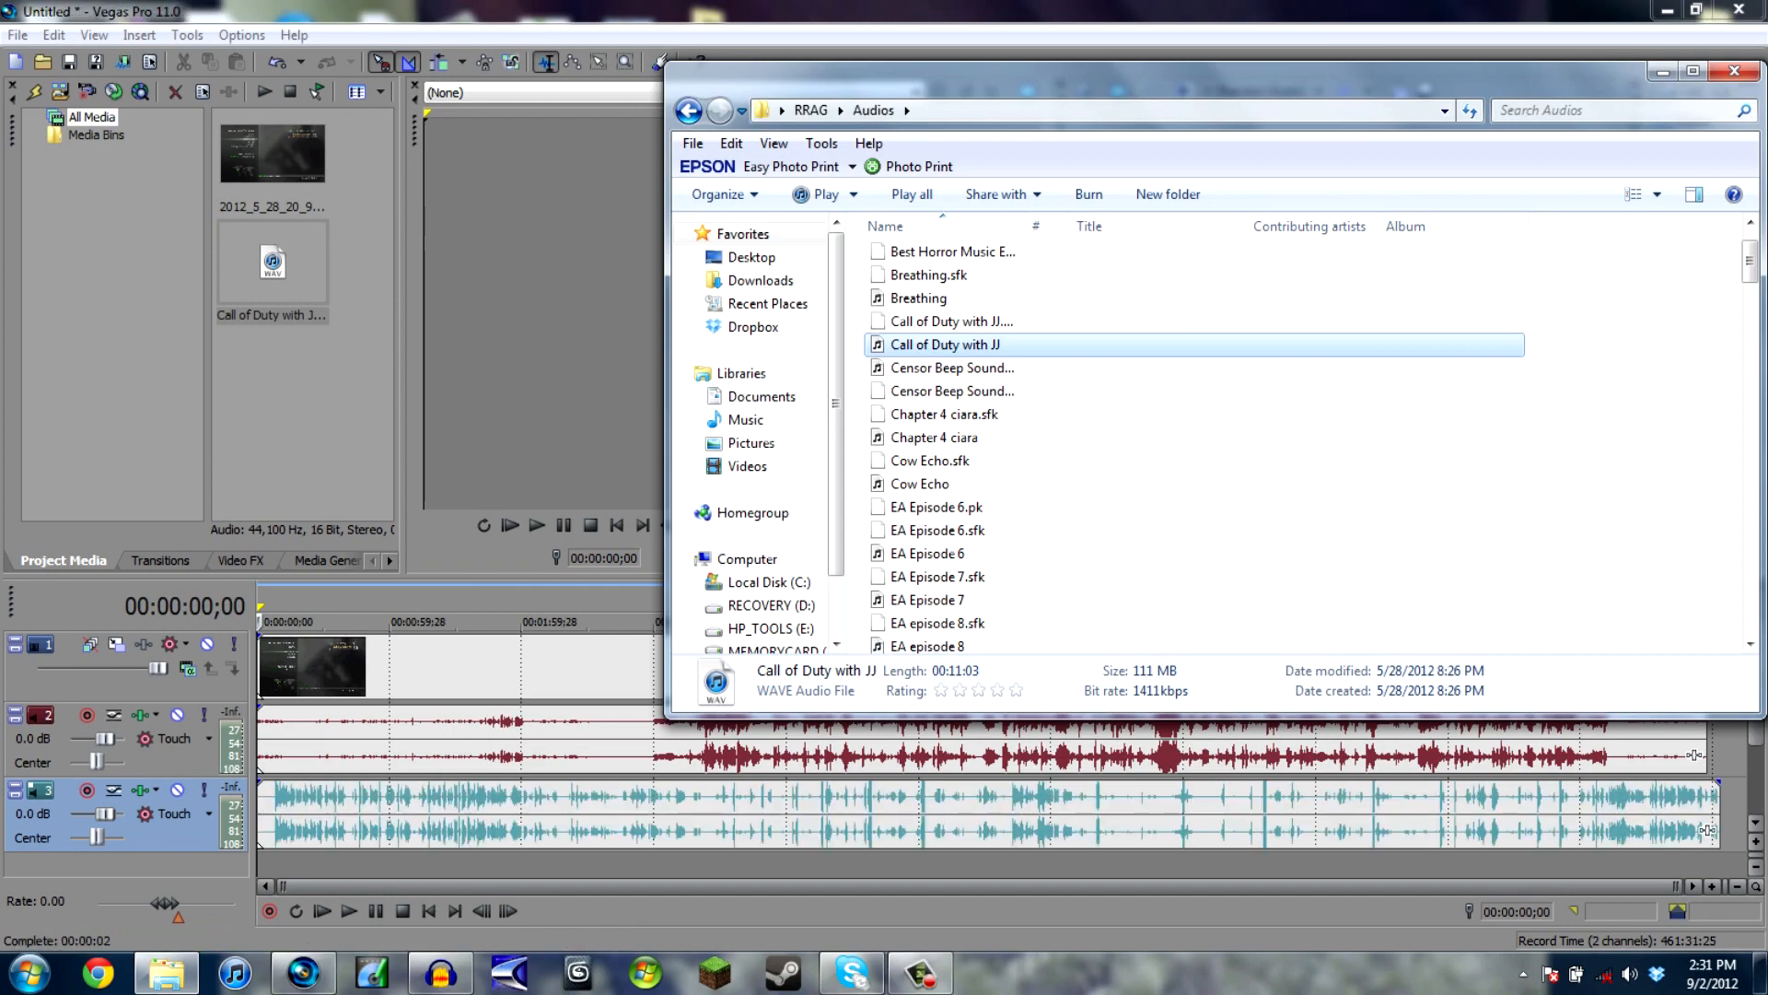
left_click(1734, 71)
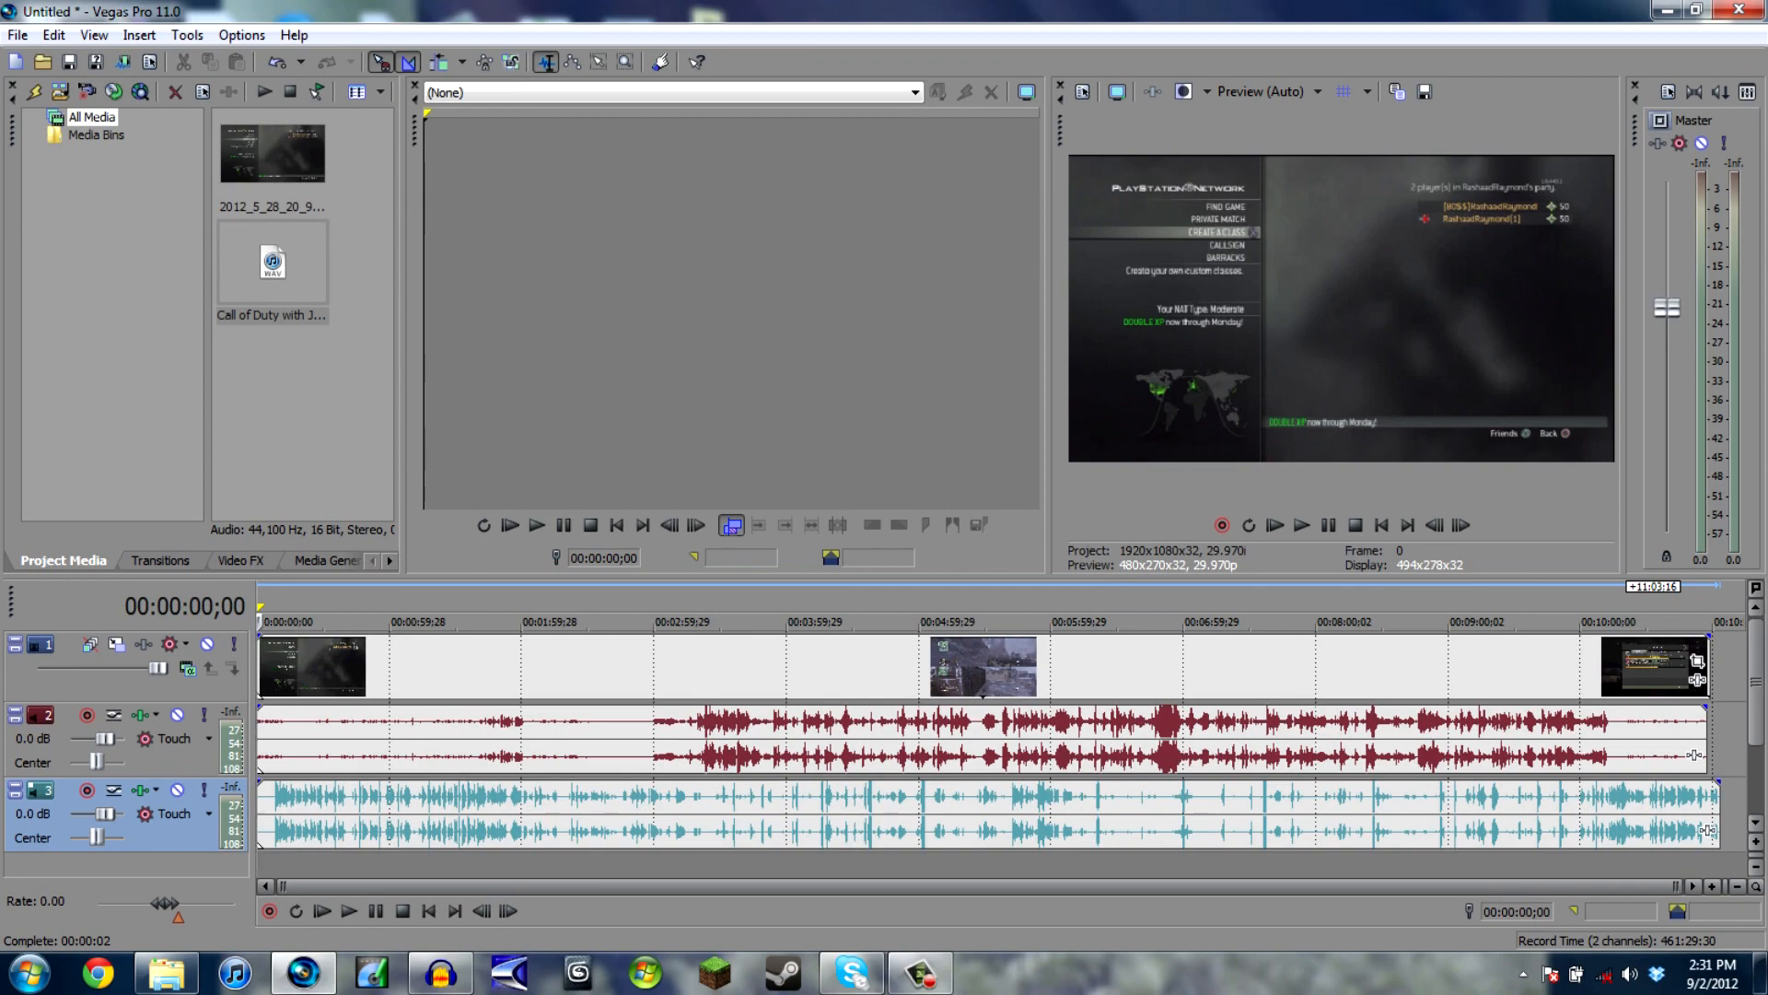
- Remove the opening silence of the commentary audio, about 8;11 long, so the speech begins at the start of the timeline
scroll(1002, 741, "up", 12)
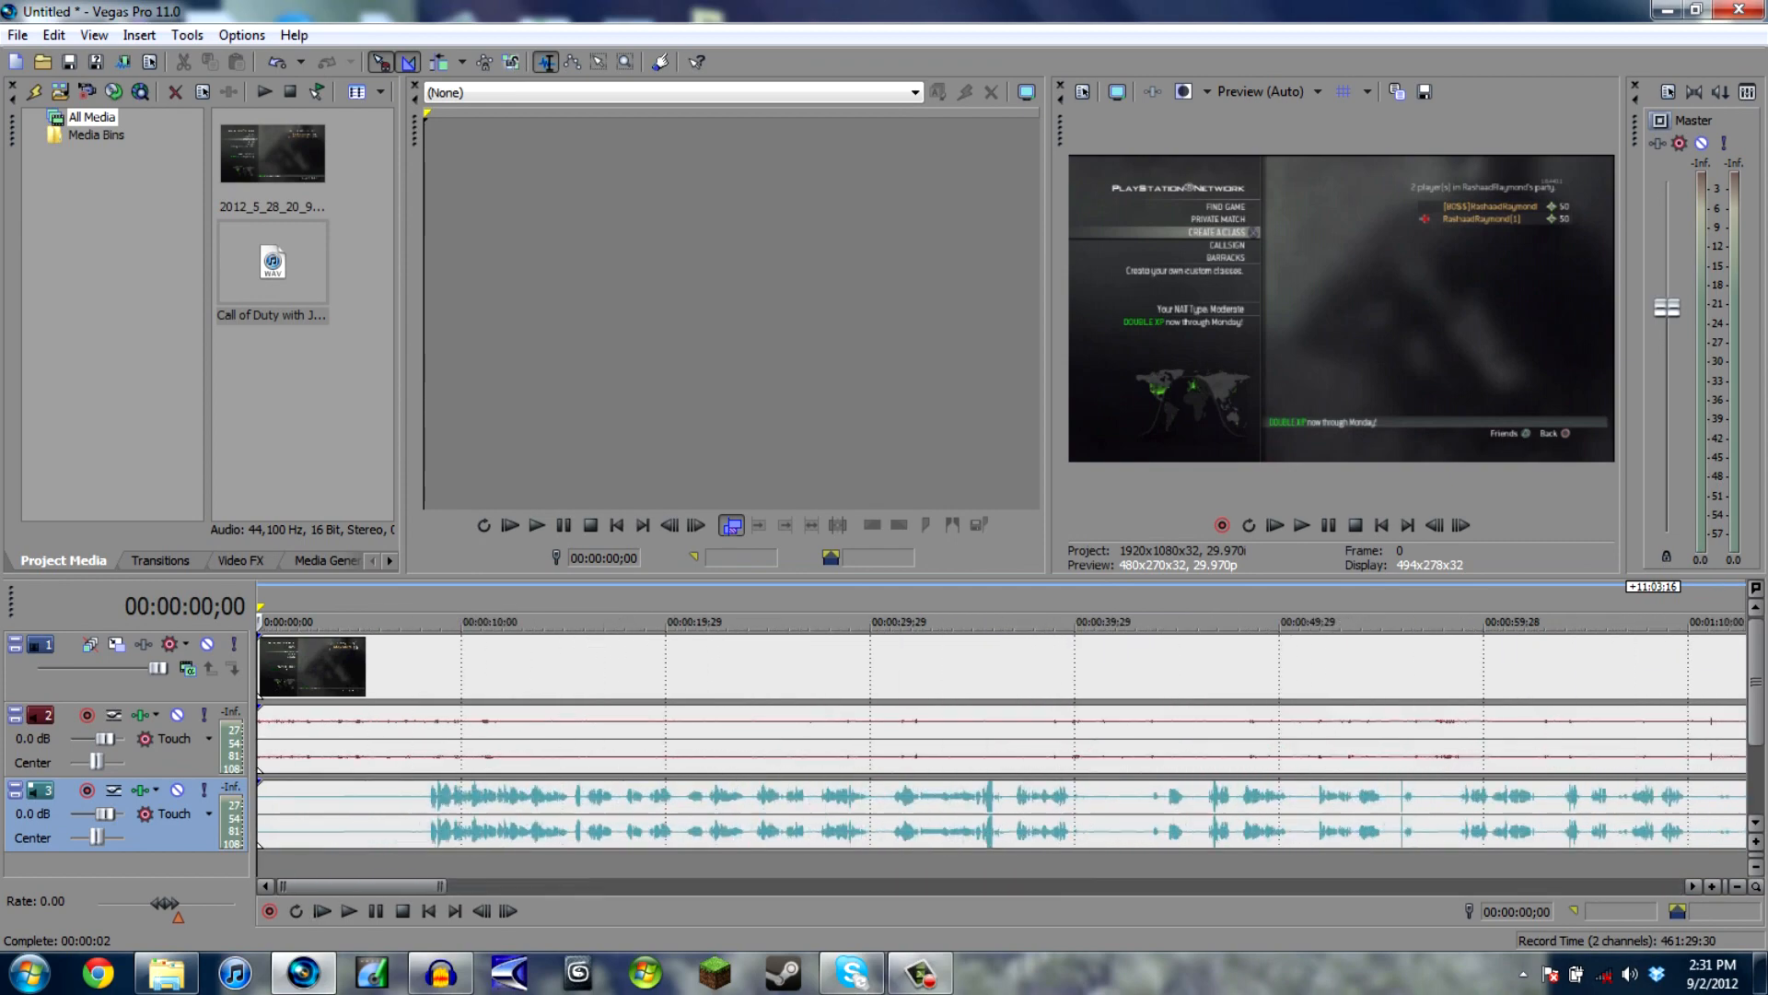
scroll(1002, 741, "down", 5)
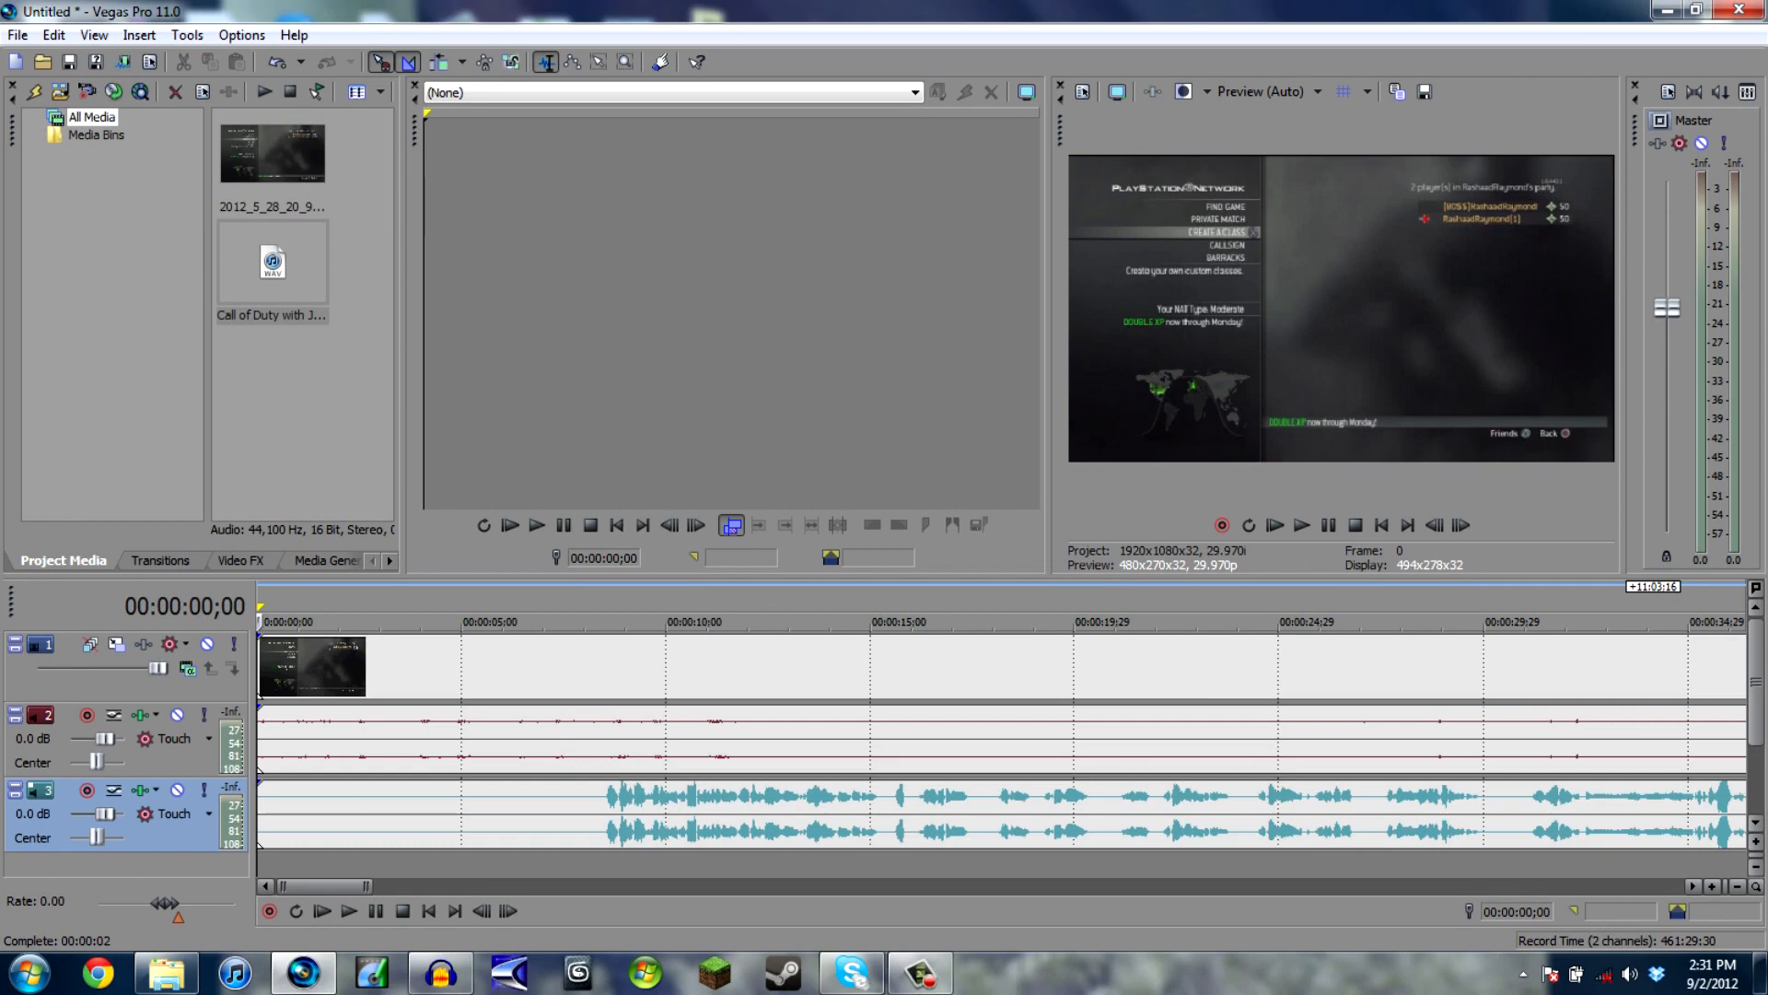
mouse_move(276, 810)
left_mouse_down()
mouse_move(617, 811)
mouse_move(276, 811)
left_mouse_up()
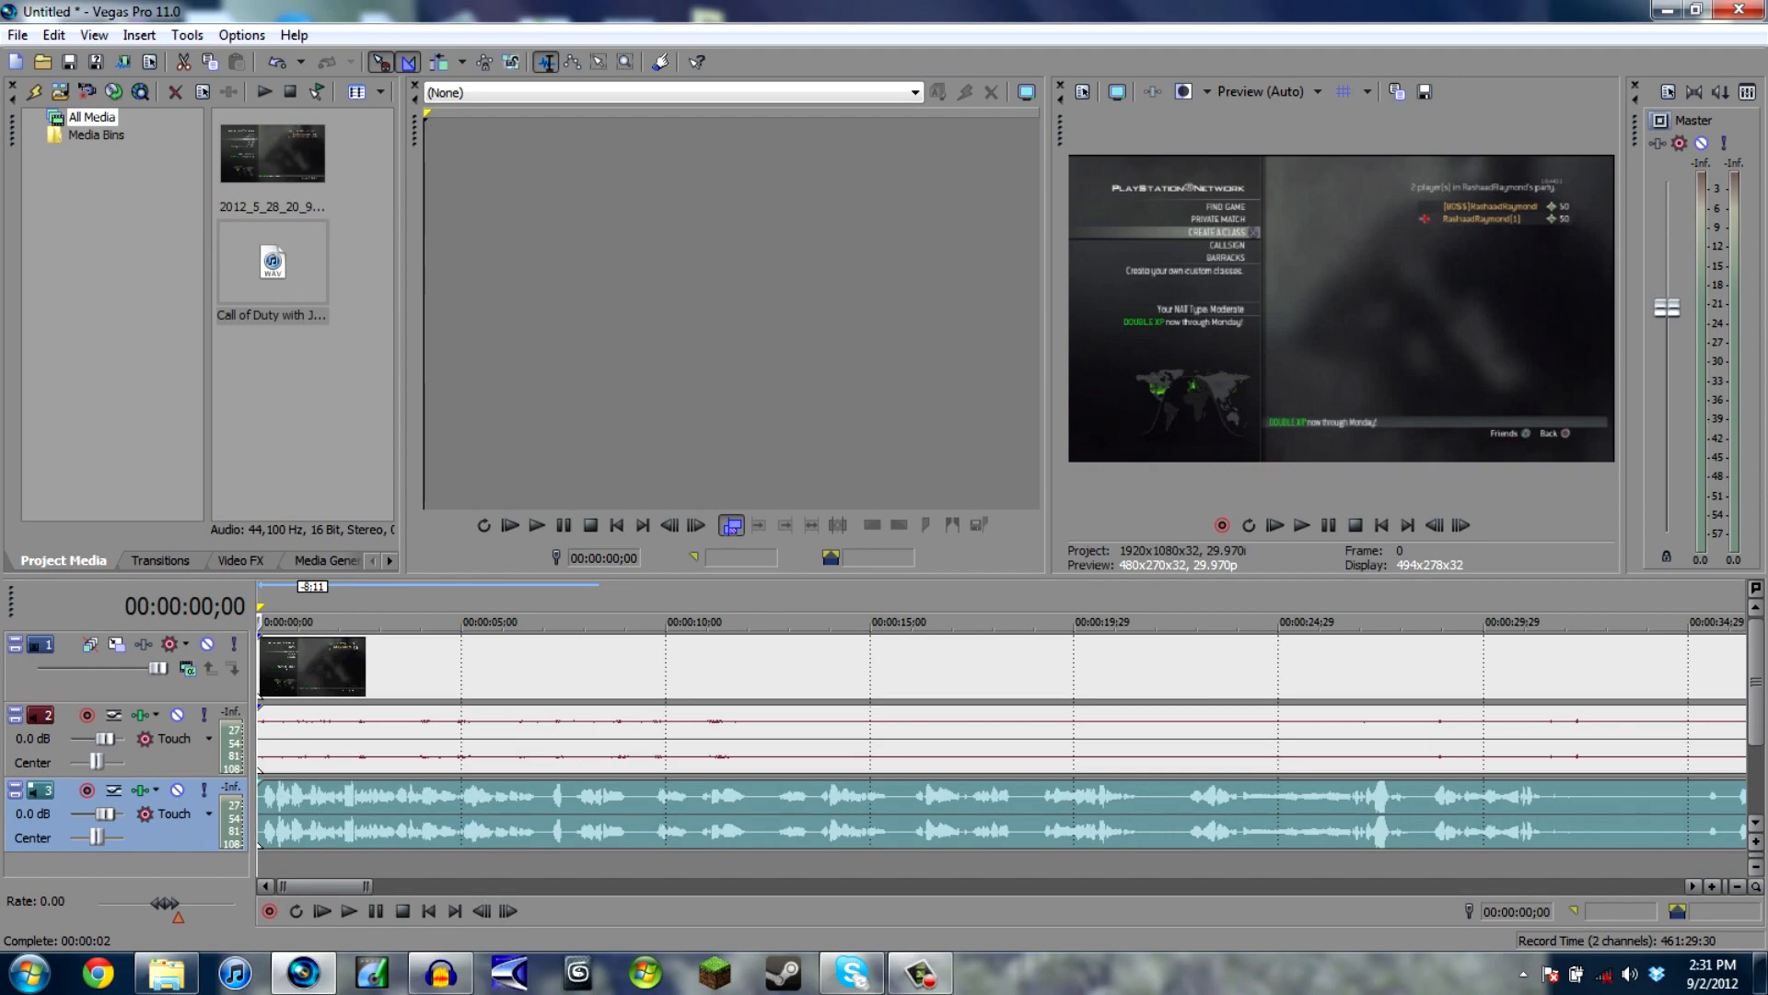
left_click_drag(324, 886, 948, 886)
scroll(1001, 746, "down", 8)
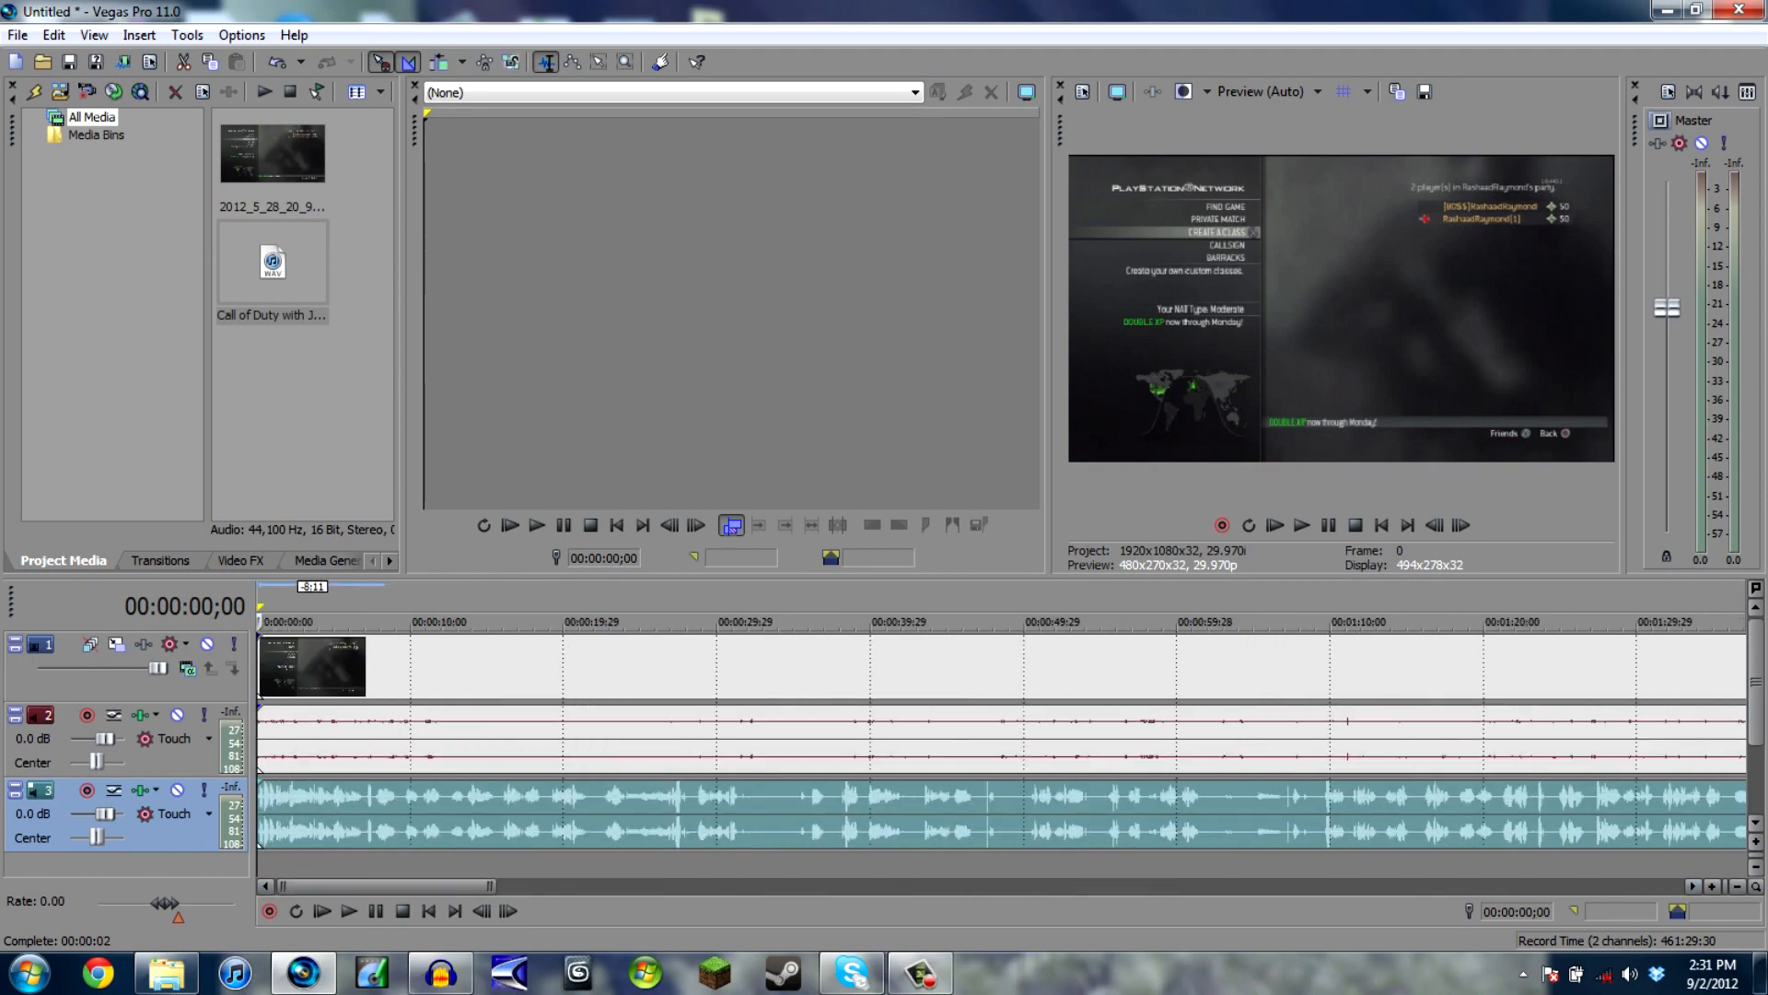
- Crop the gameplay video event slightly with Pan/Crop, reducing its frame to 1,264 wide by 711 high
left_click(1697, 660)
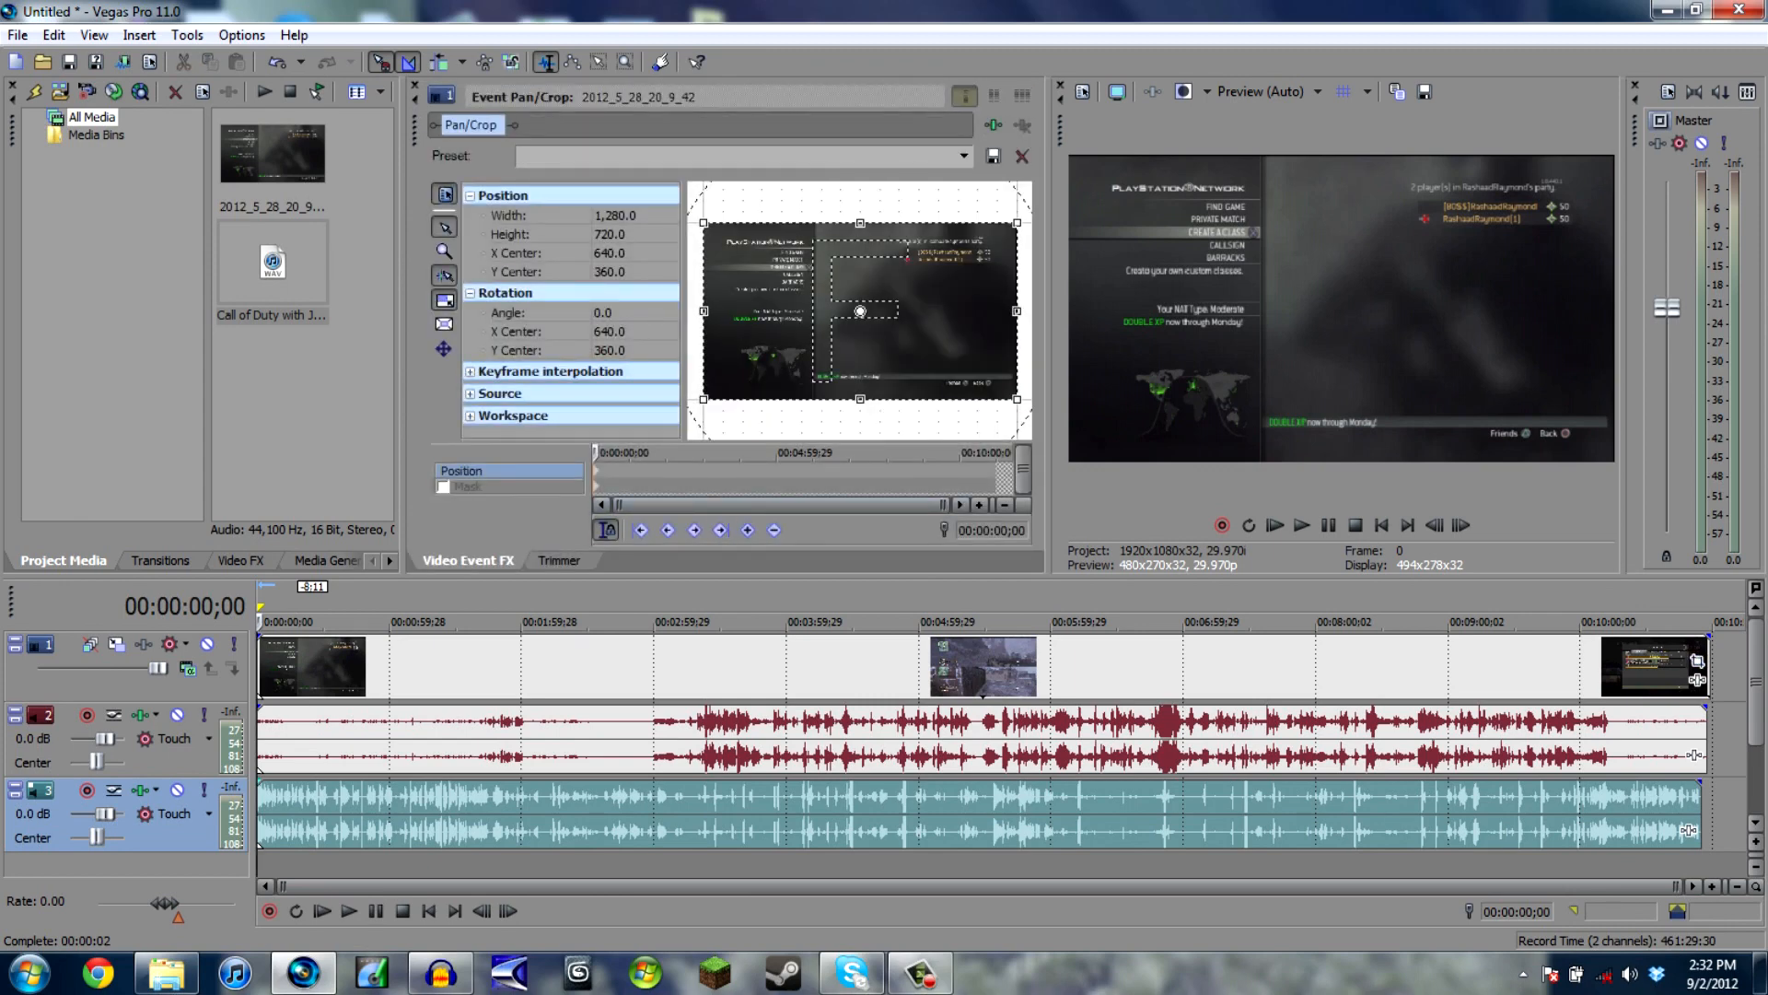
left_click(612, 234)
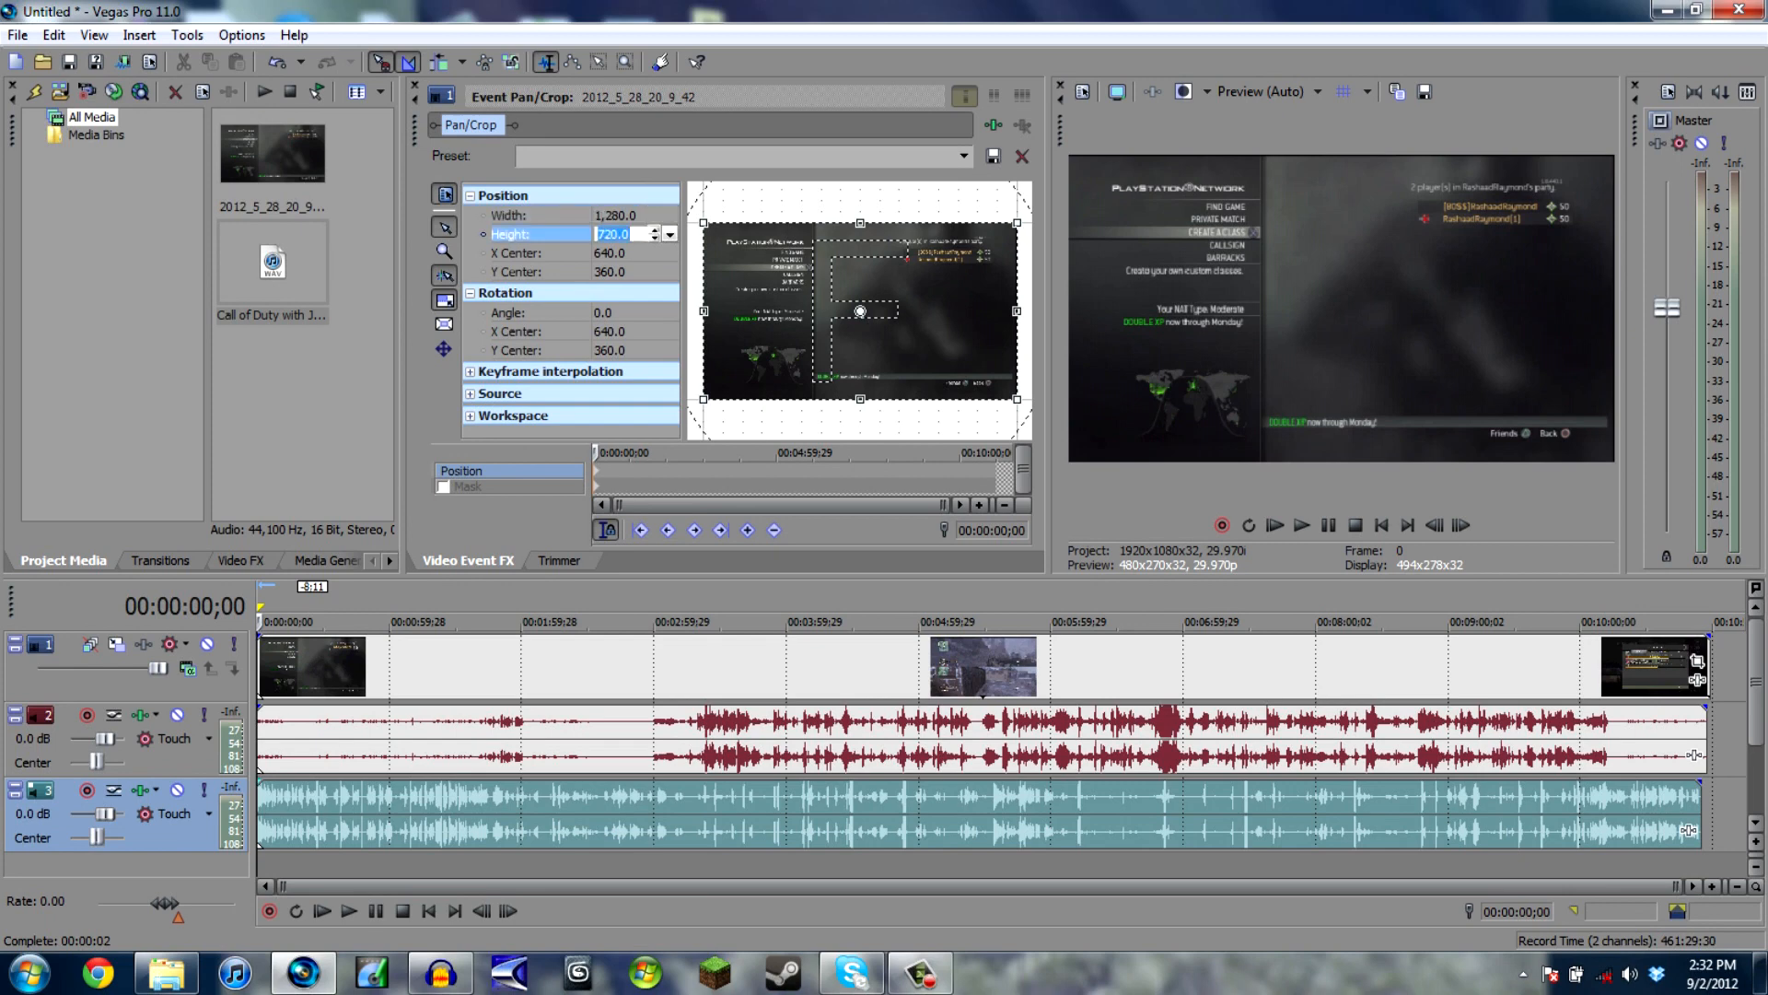
left_click(655, 239)
left_click(655, 238)
left_click(655, 239)
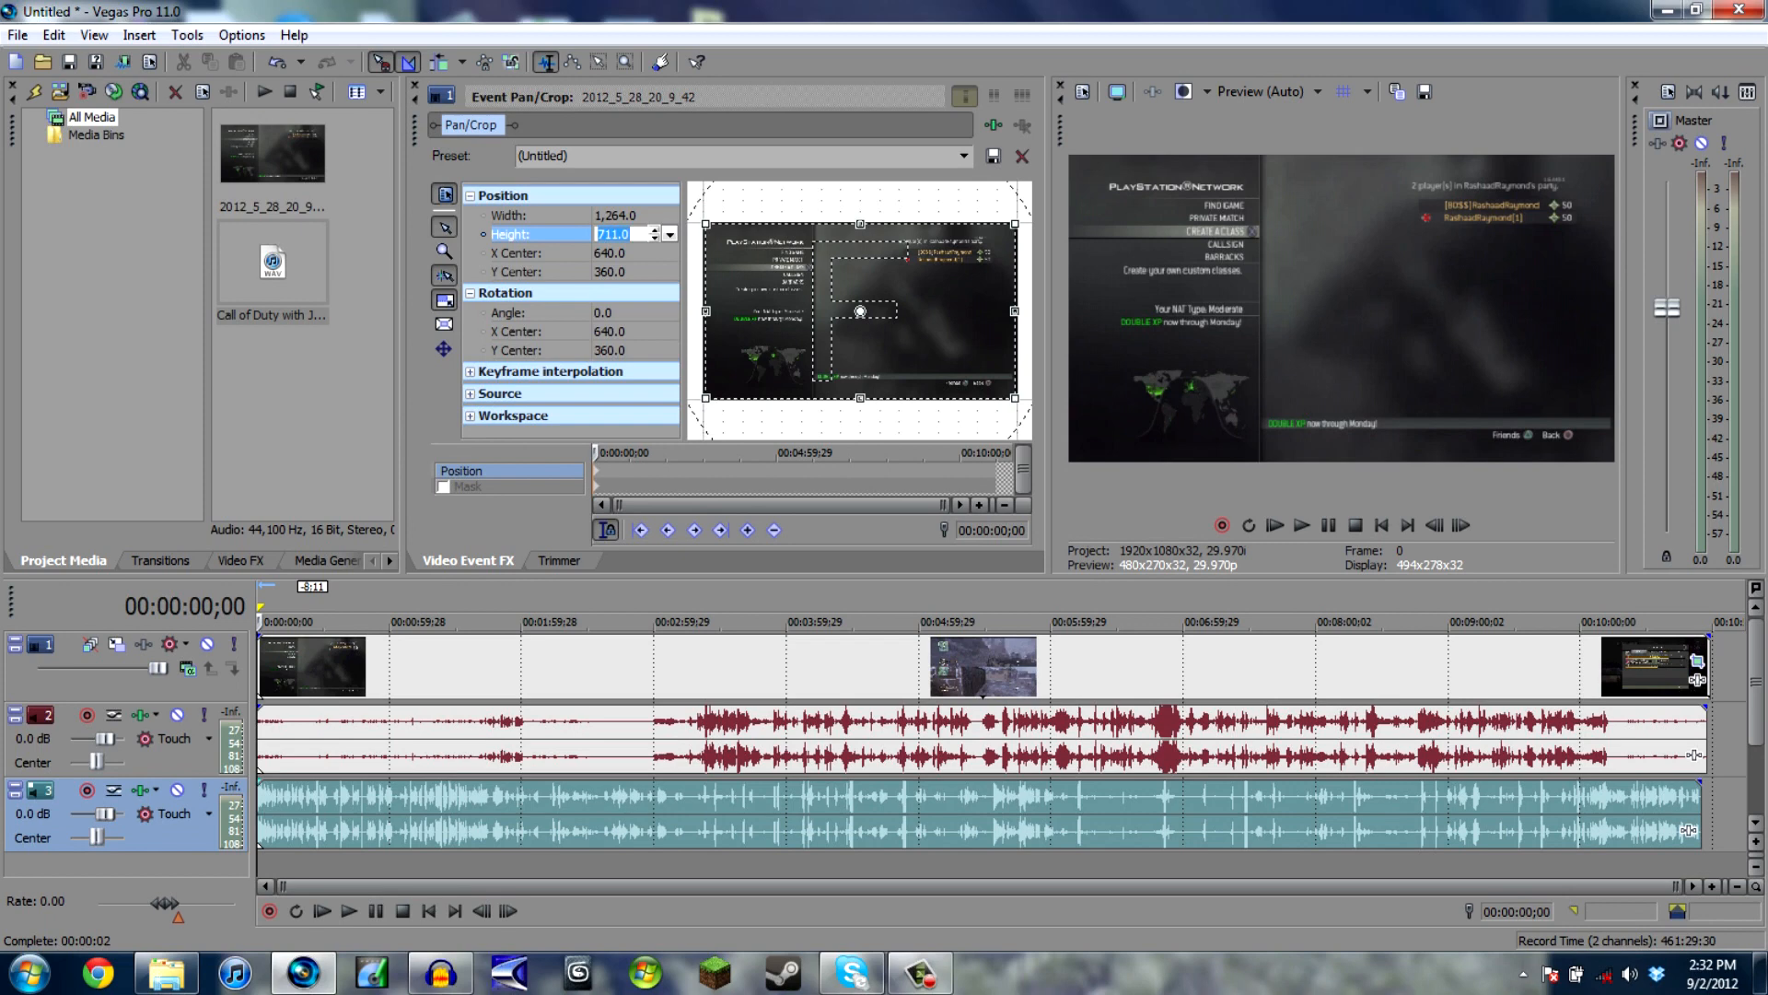
- Open the Call of Duty with JJ commentary event in the external audio editor
right_click(755, 828)
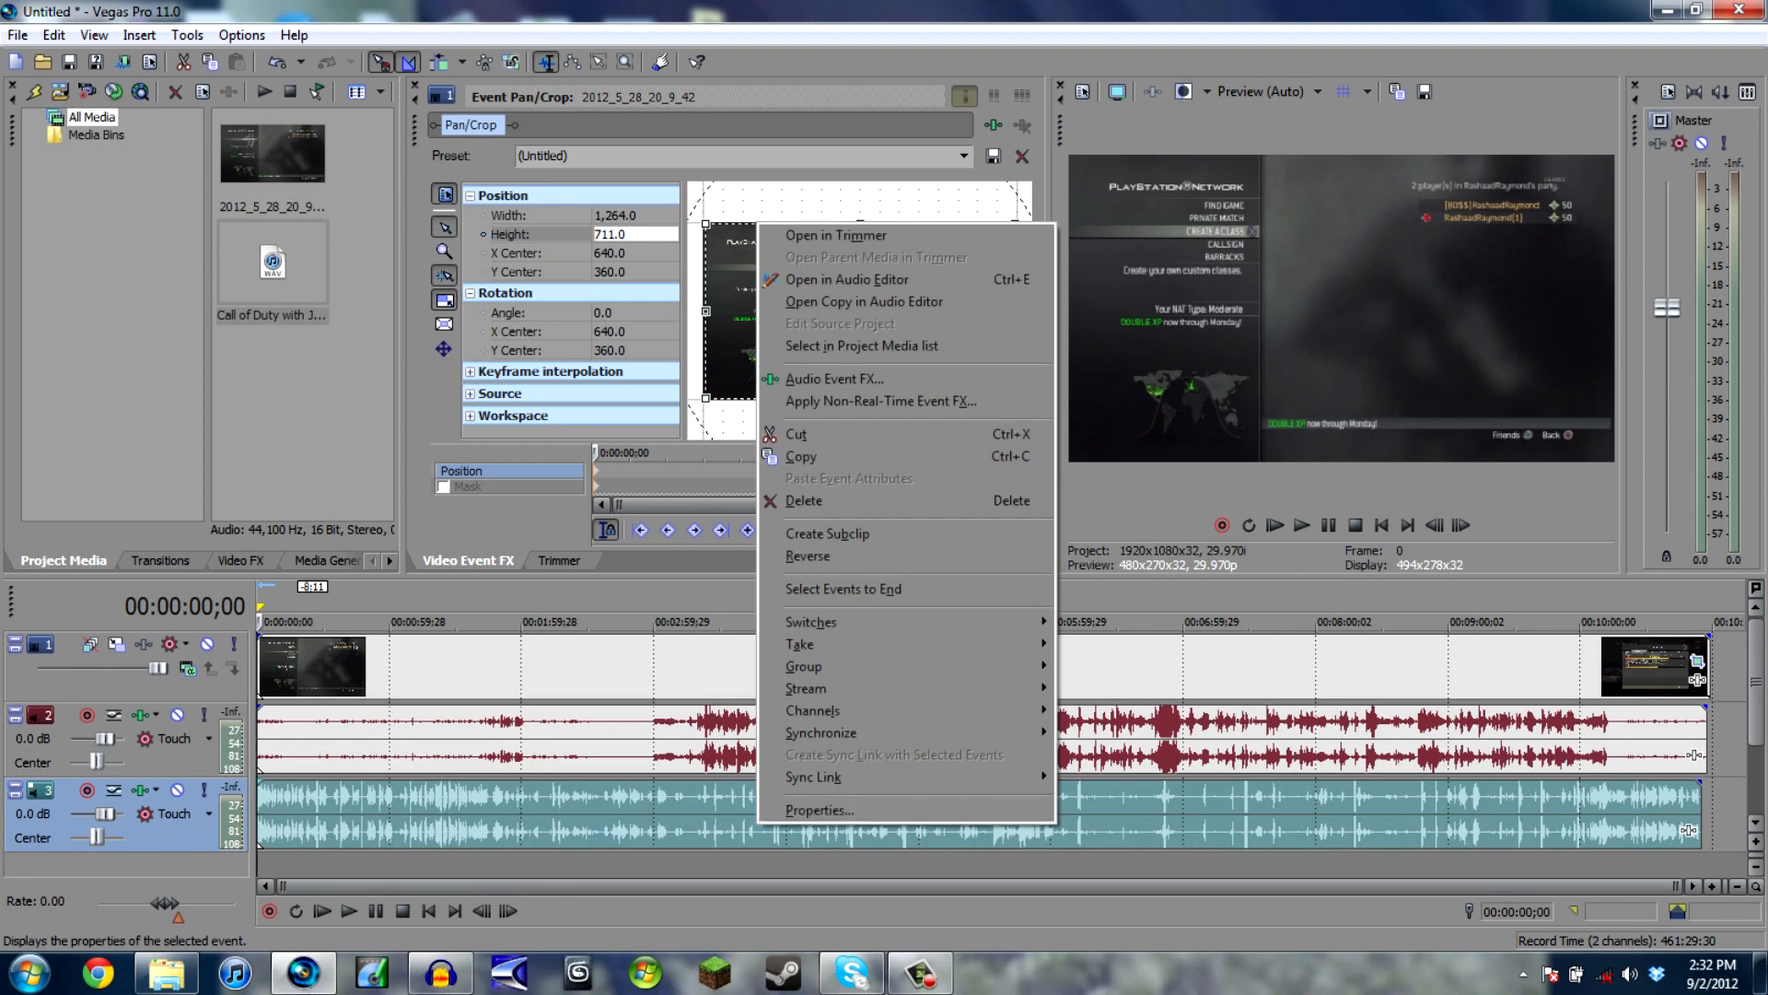
left_click(671, 819)
right_click(625, 833)
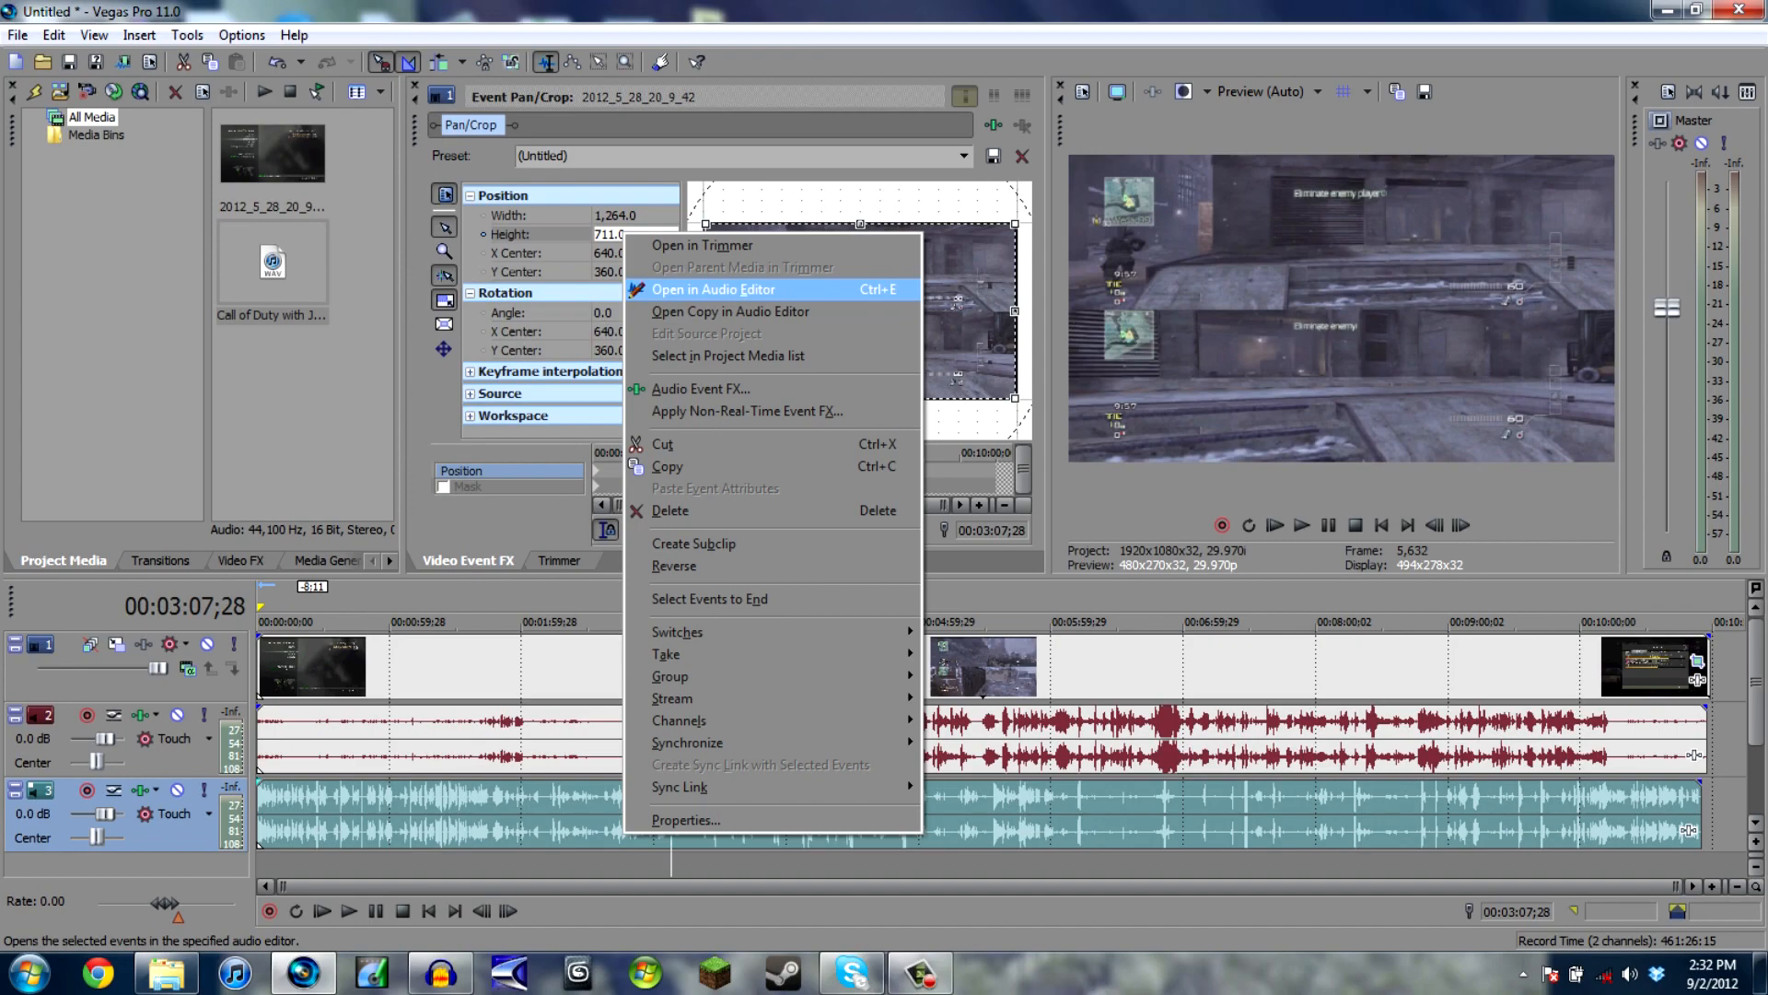
key("Return")
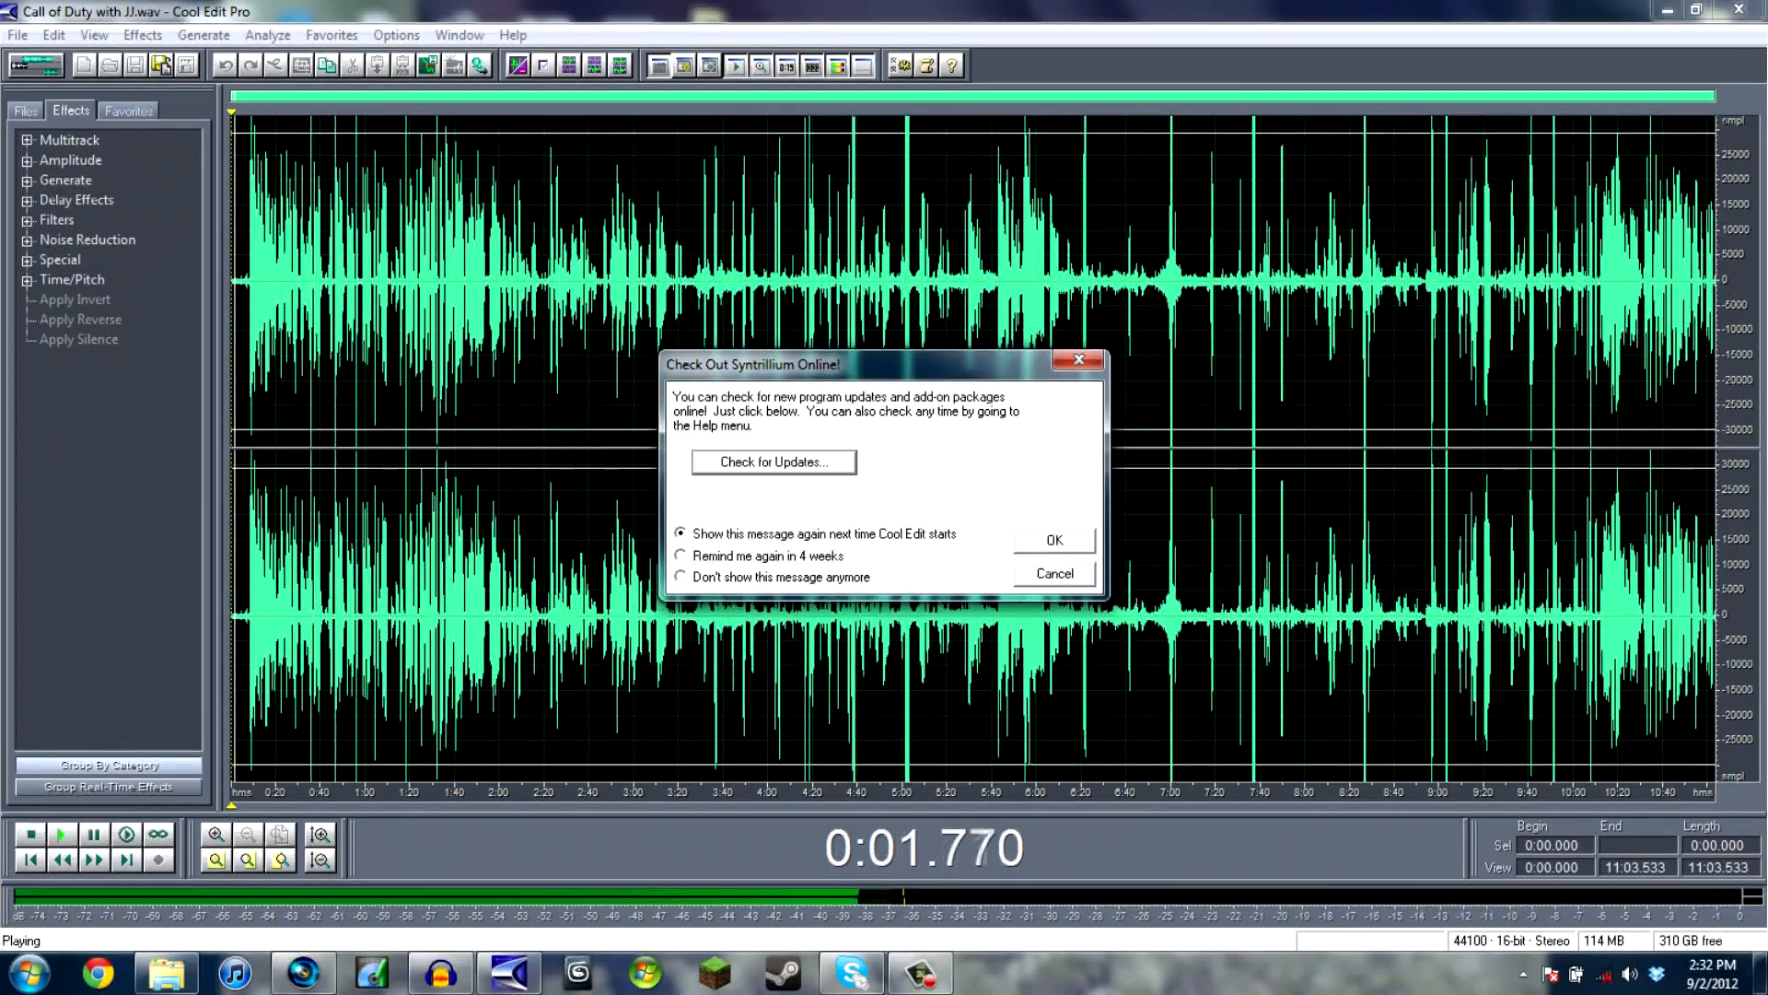
- Dismiss the online update message and listen to the unprocessed commentary from about 0:05.9
key("Escape")
key("space")
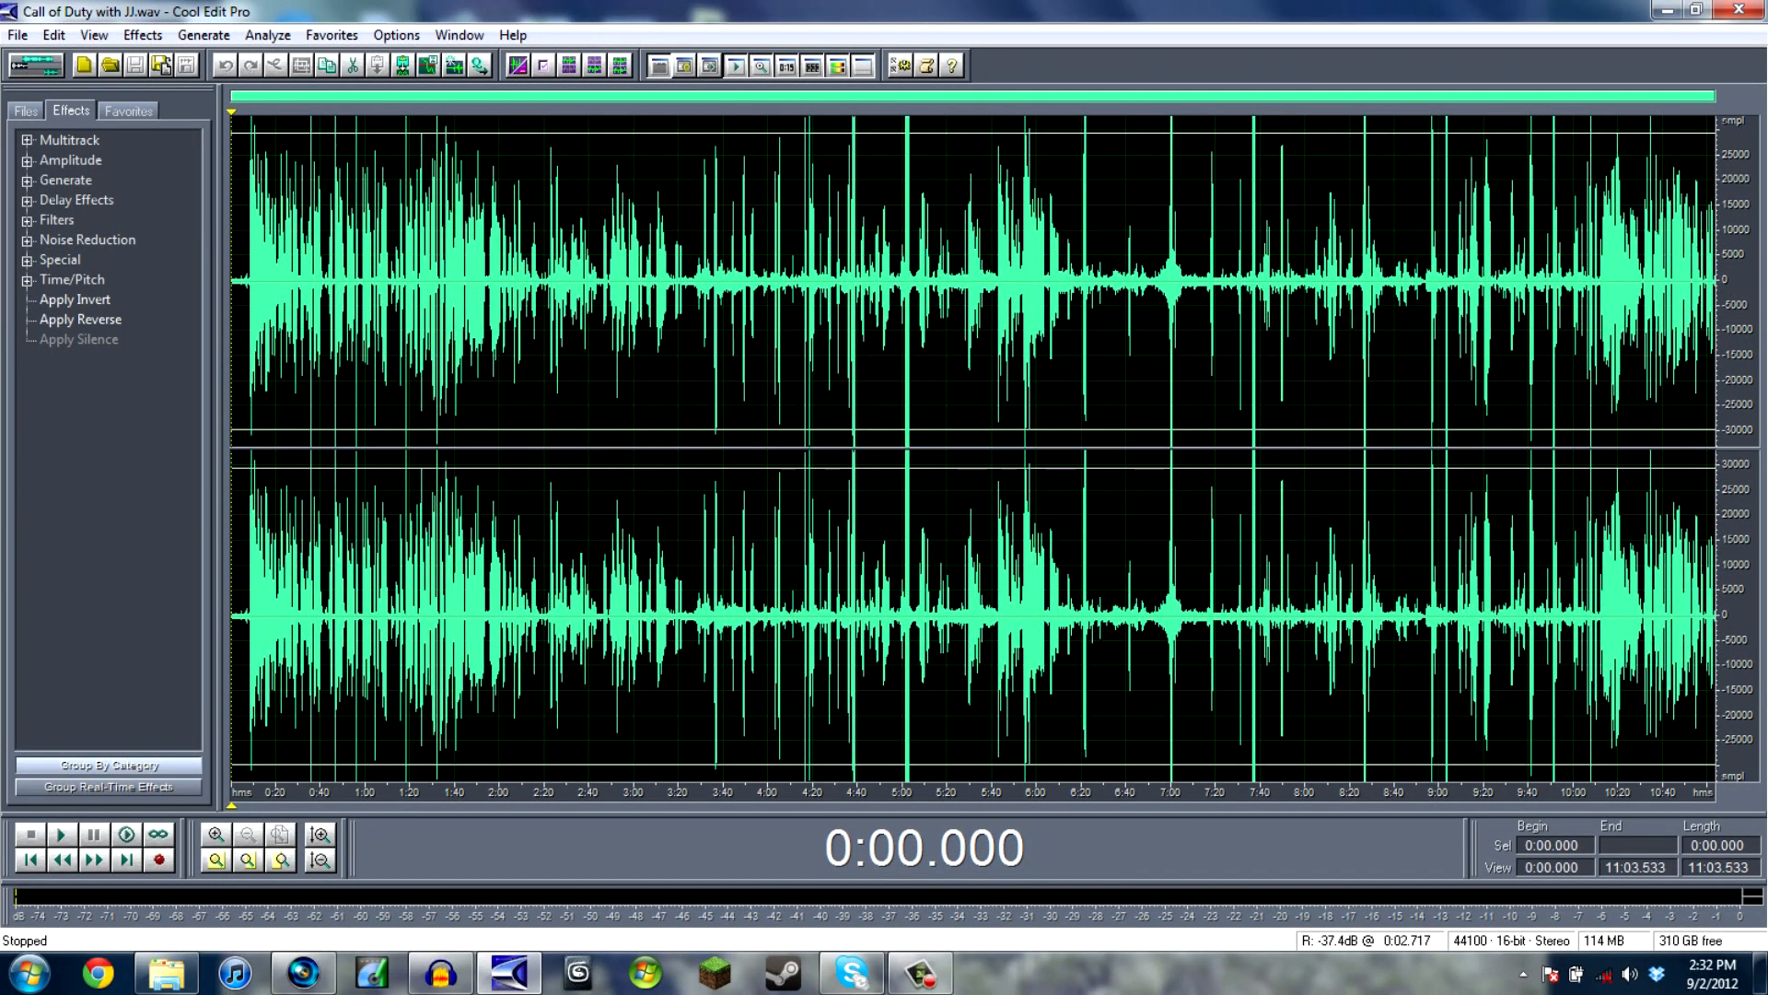
left_click(244, 673)
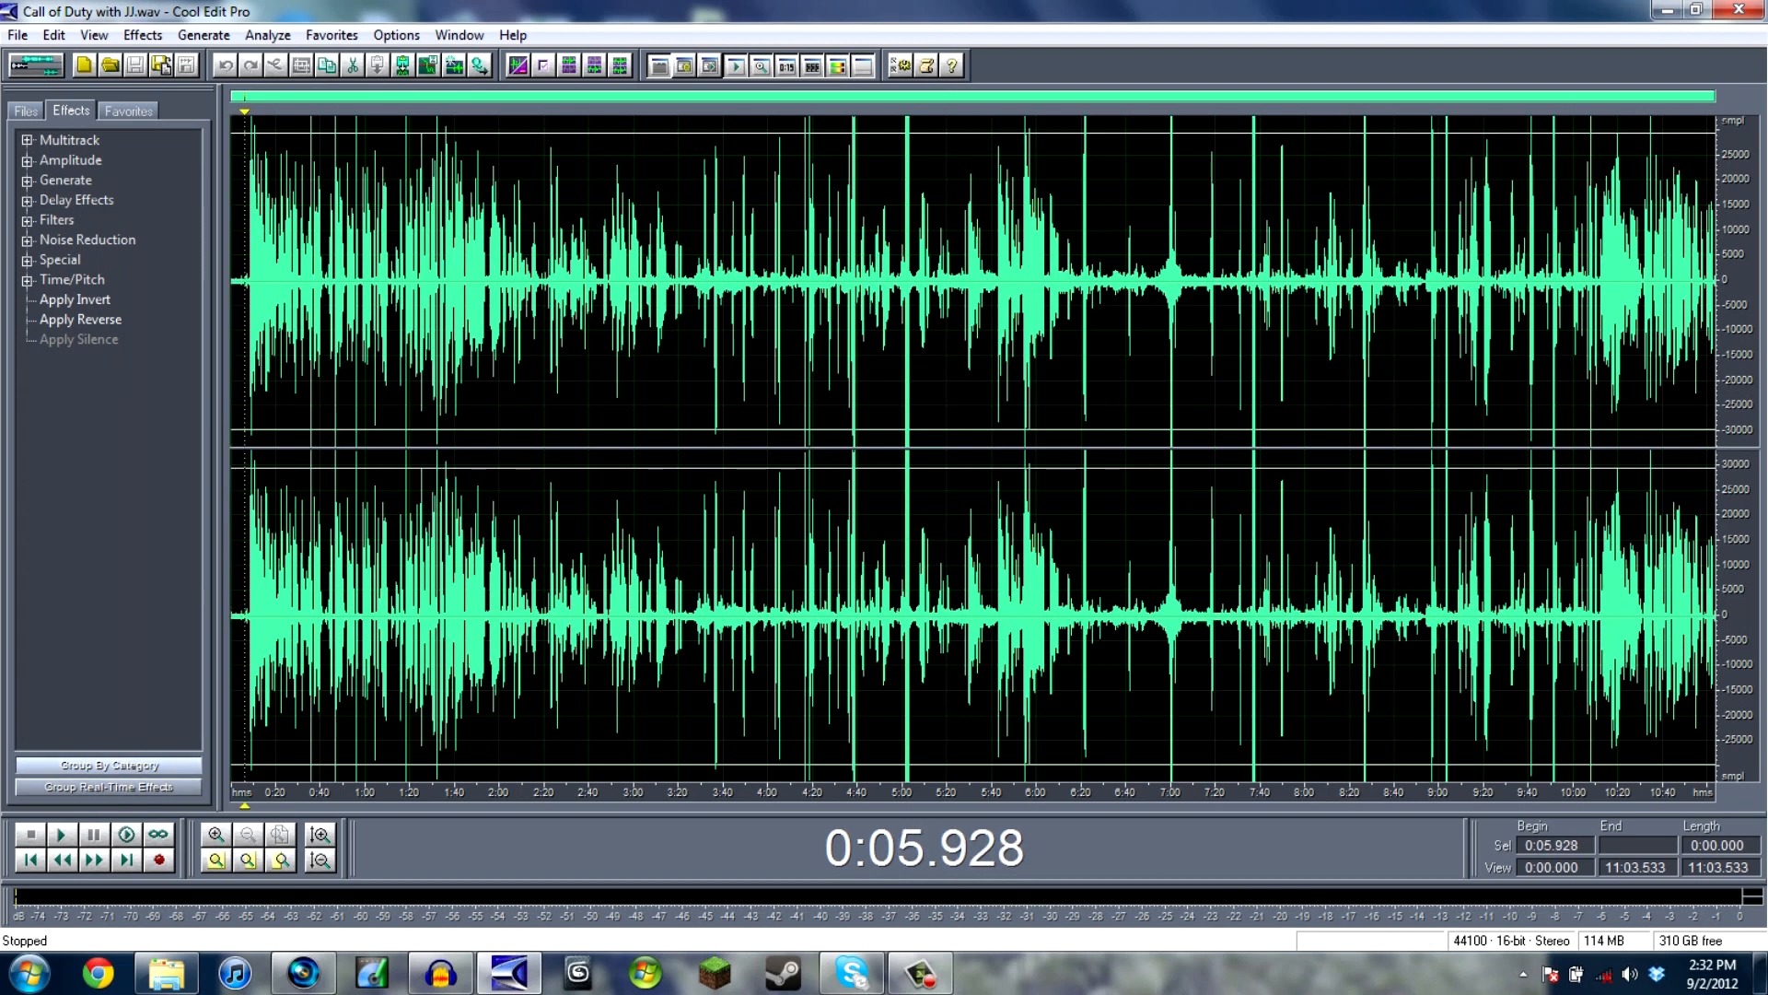
key("space")
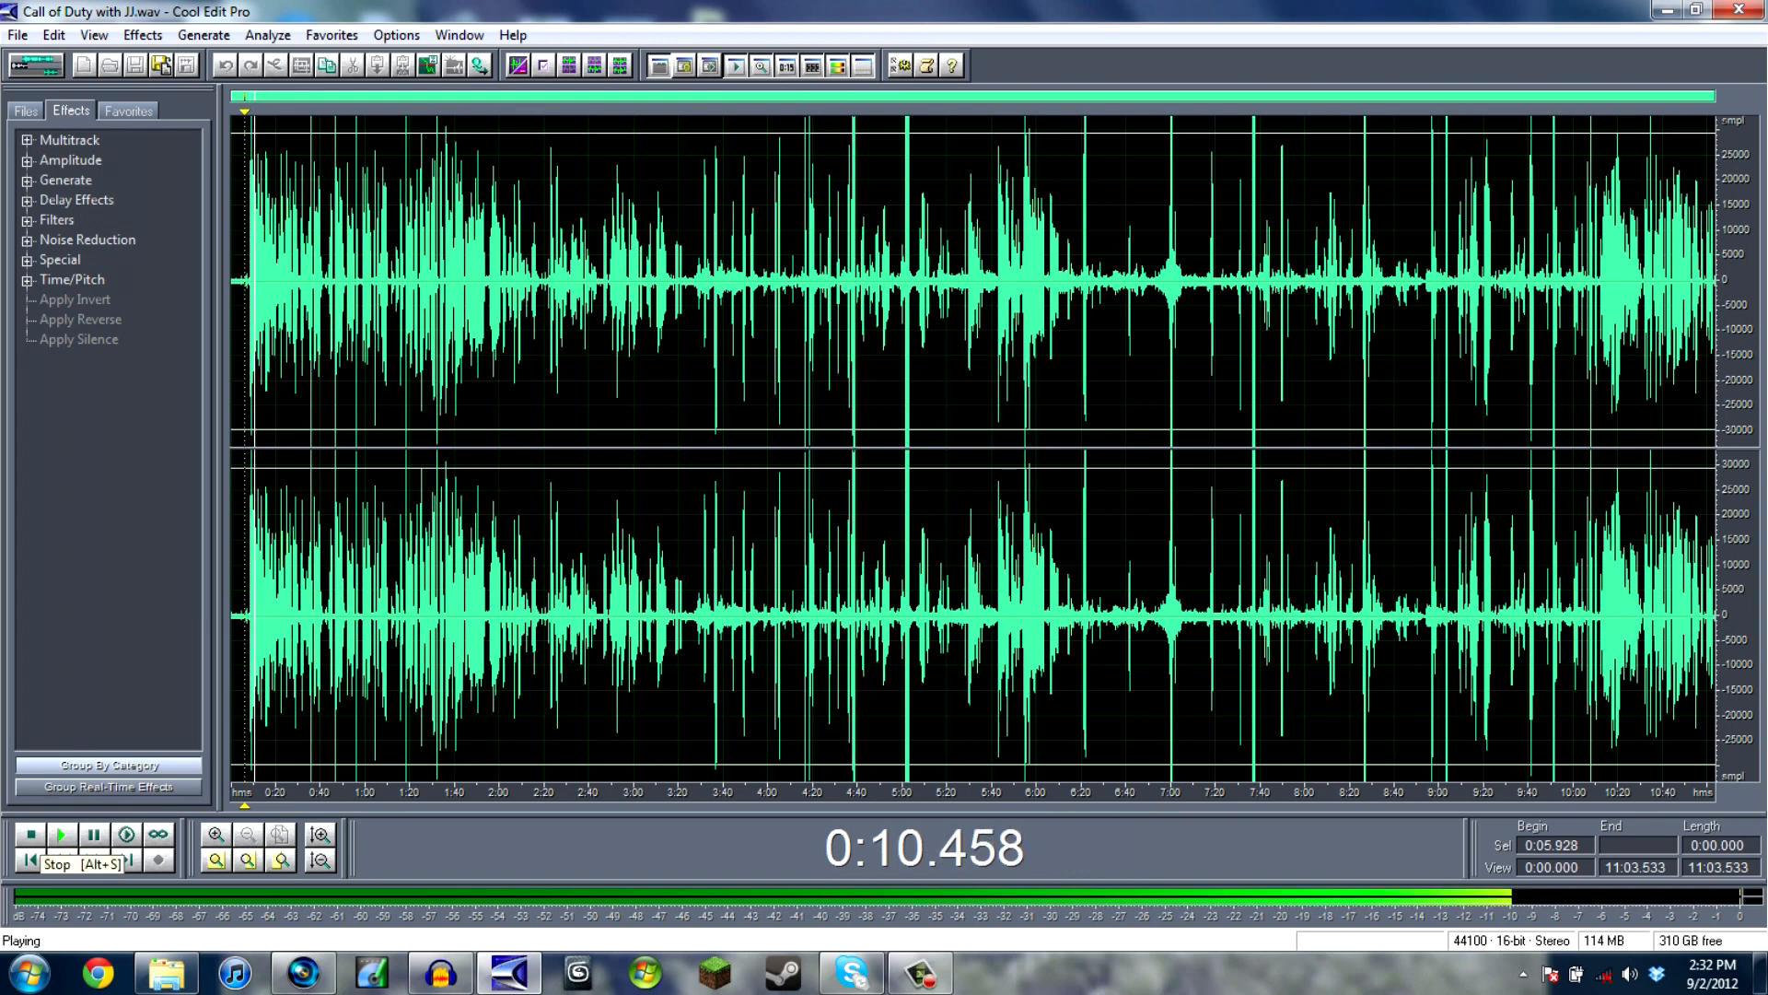
key("space")
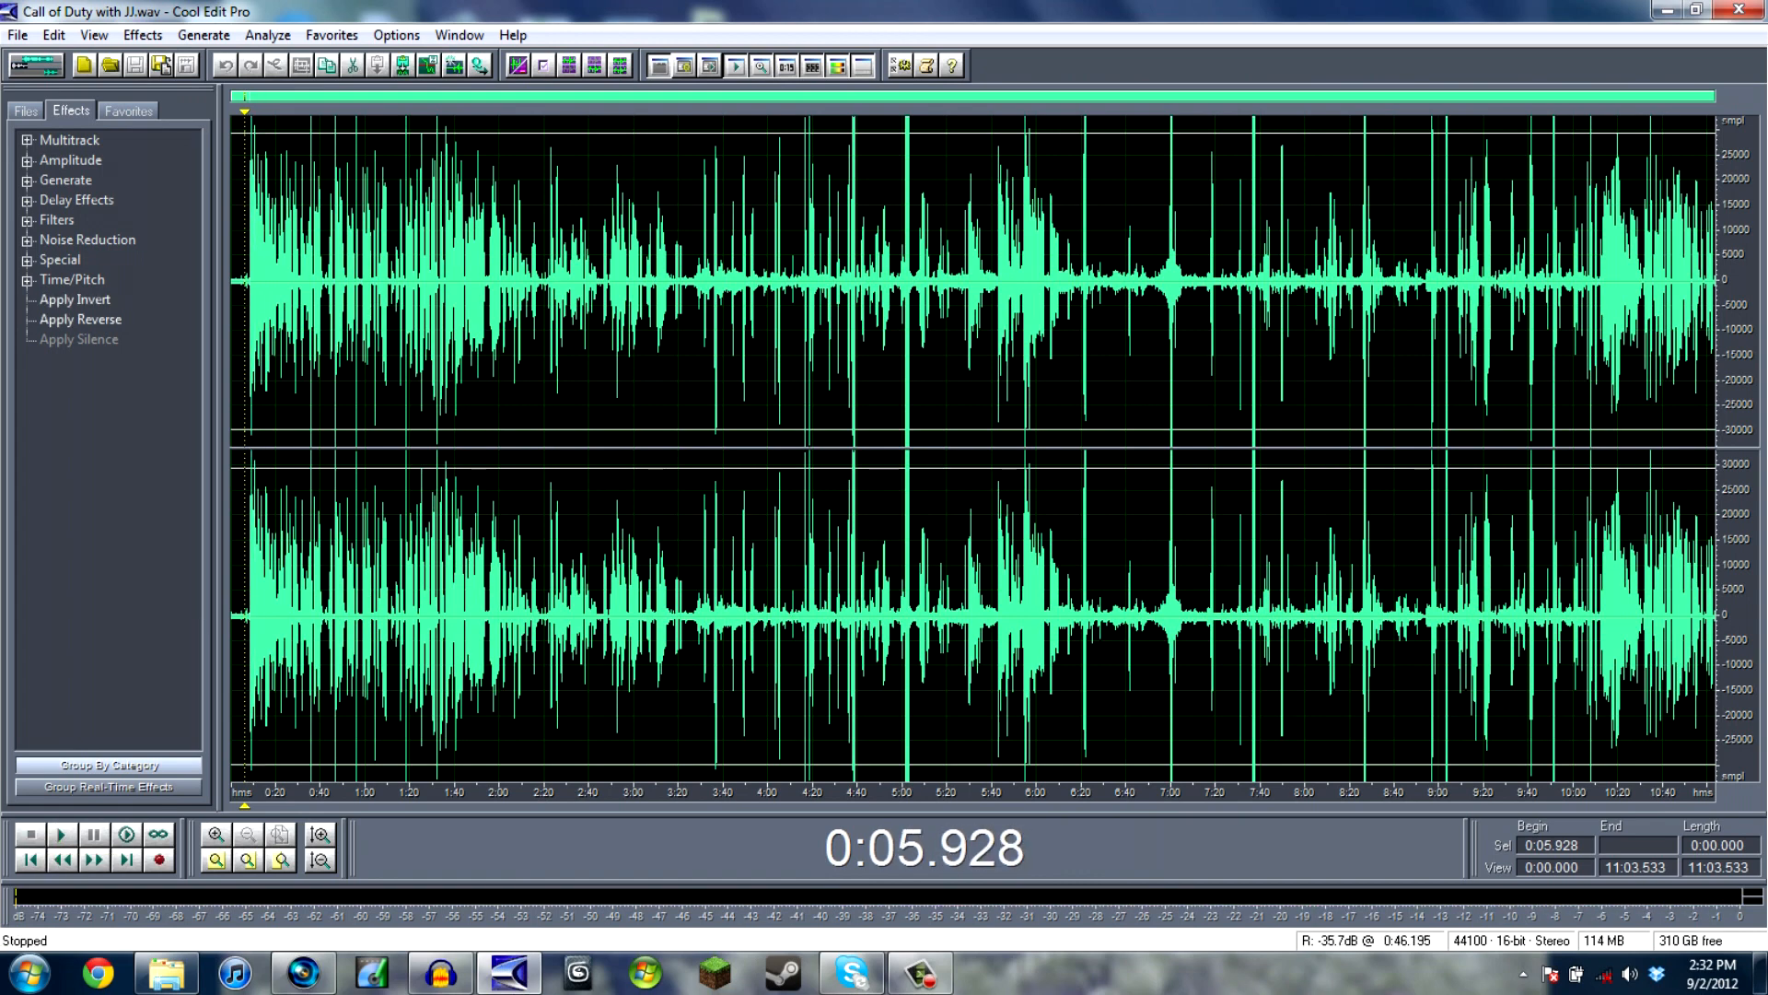
- Select the entire commentary waveform and apply the Click/Pop Eliminator with the Hiss + Lots of Clicks preset
key("ctrl+a")
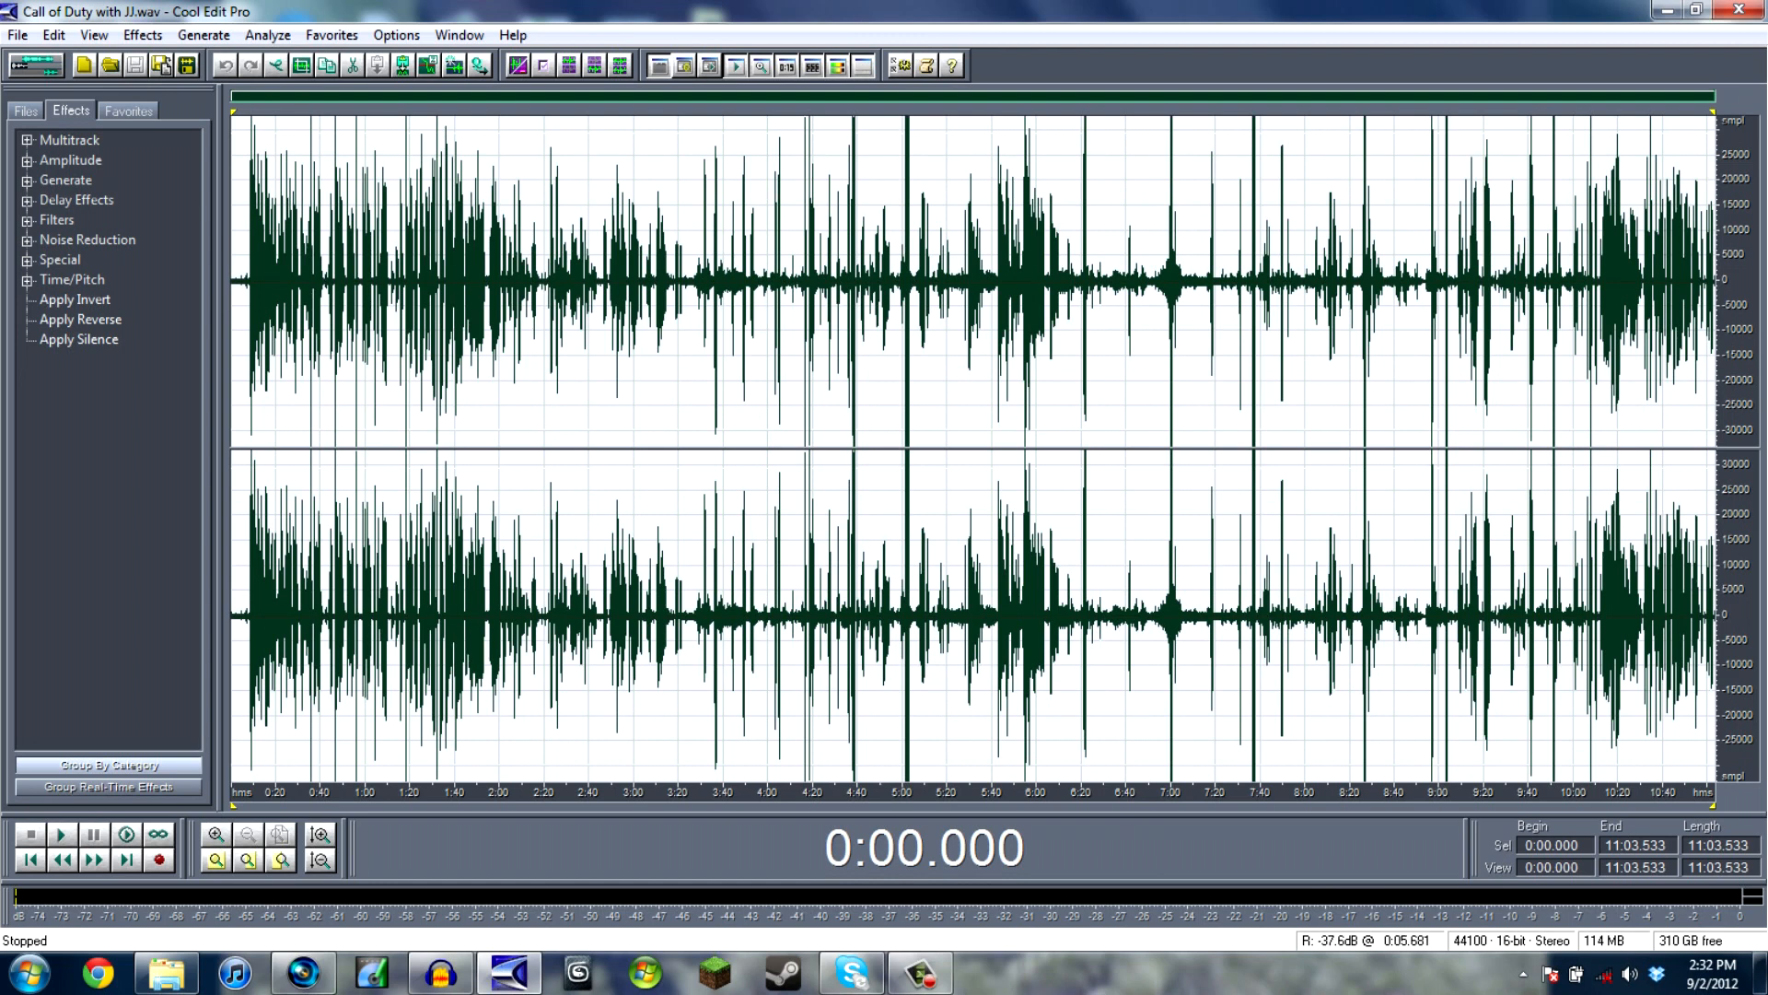
left_click(27, 241)
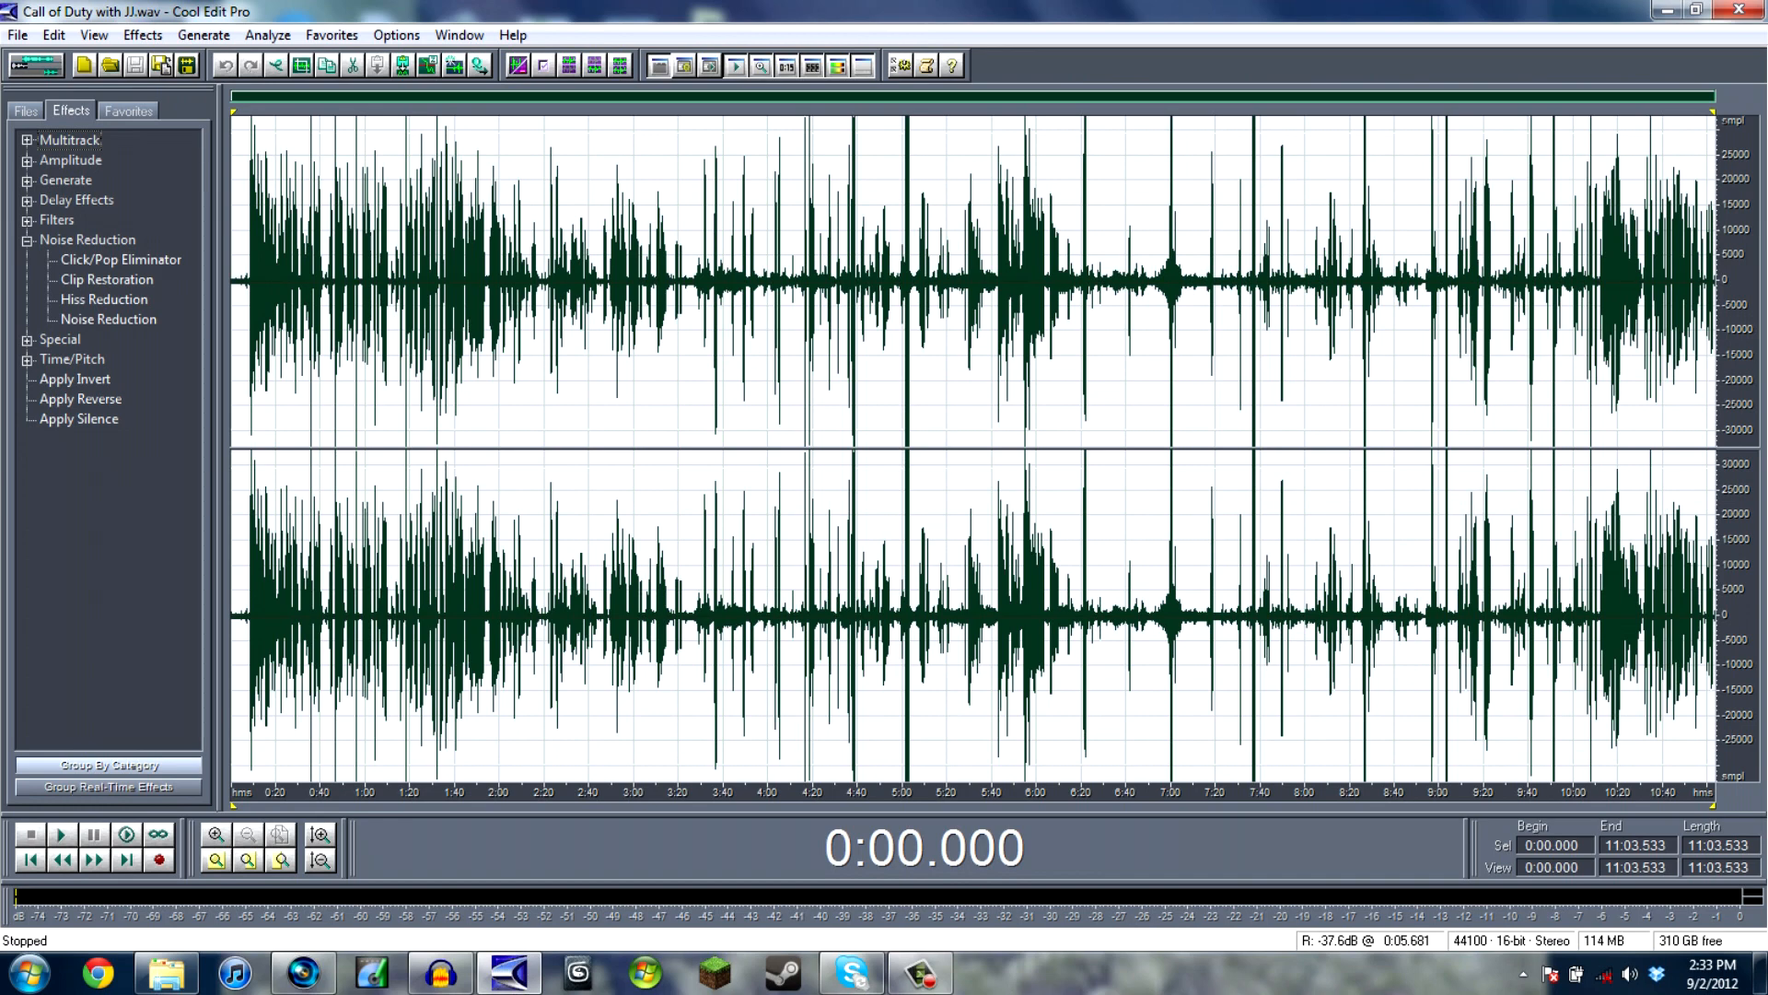
double_click(121, 260)
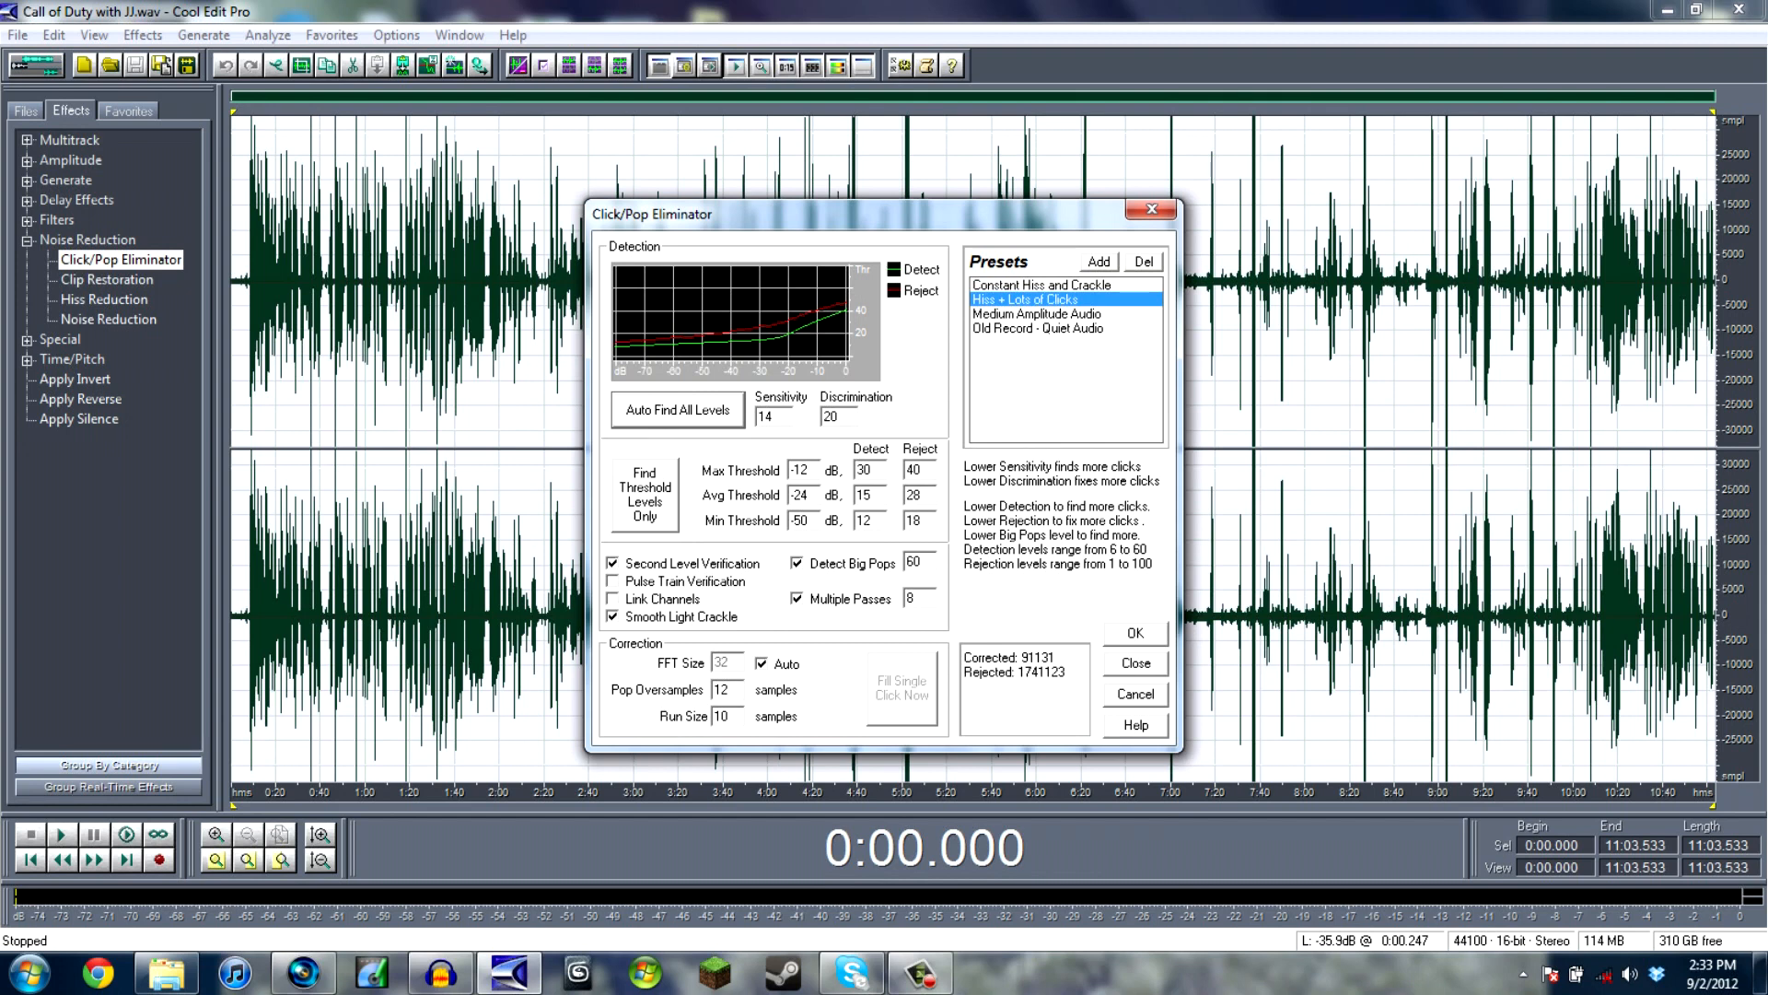
left_click(1136, 633)
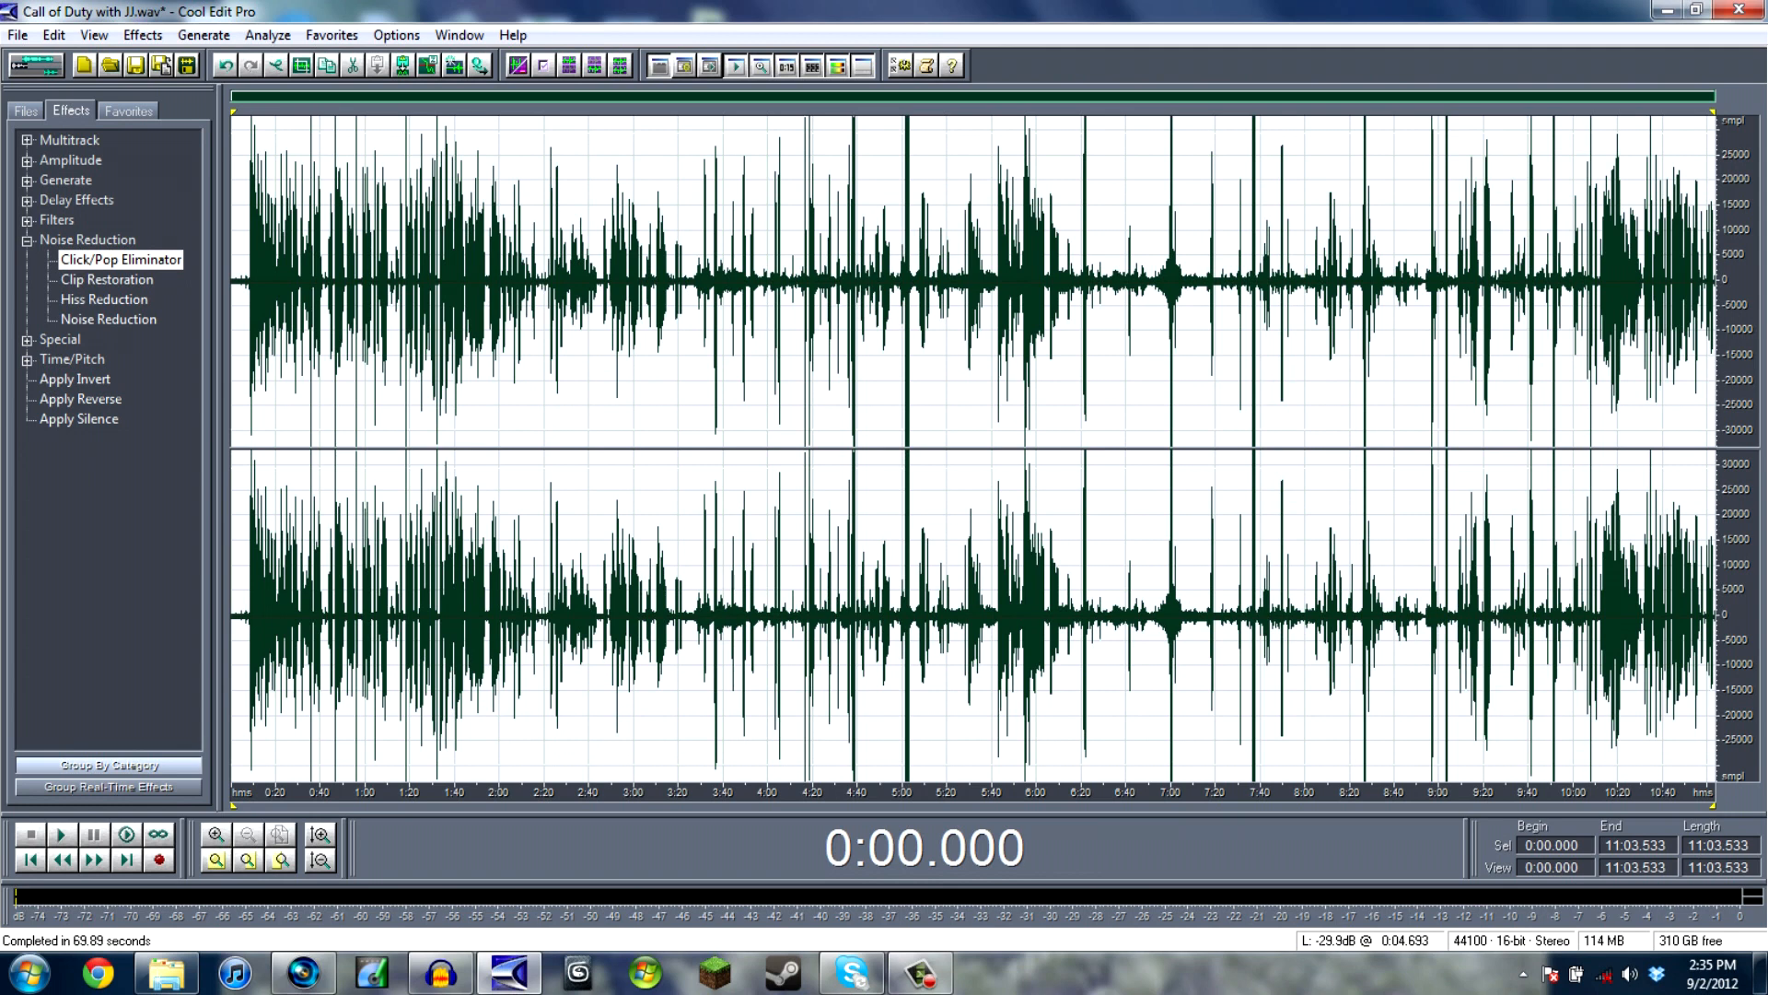
- Compress the whole commentary with Dynamics Processing, using the 4:1, -24, Very Fast Attack preset
left_click(27, 241)
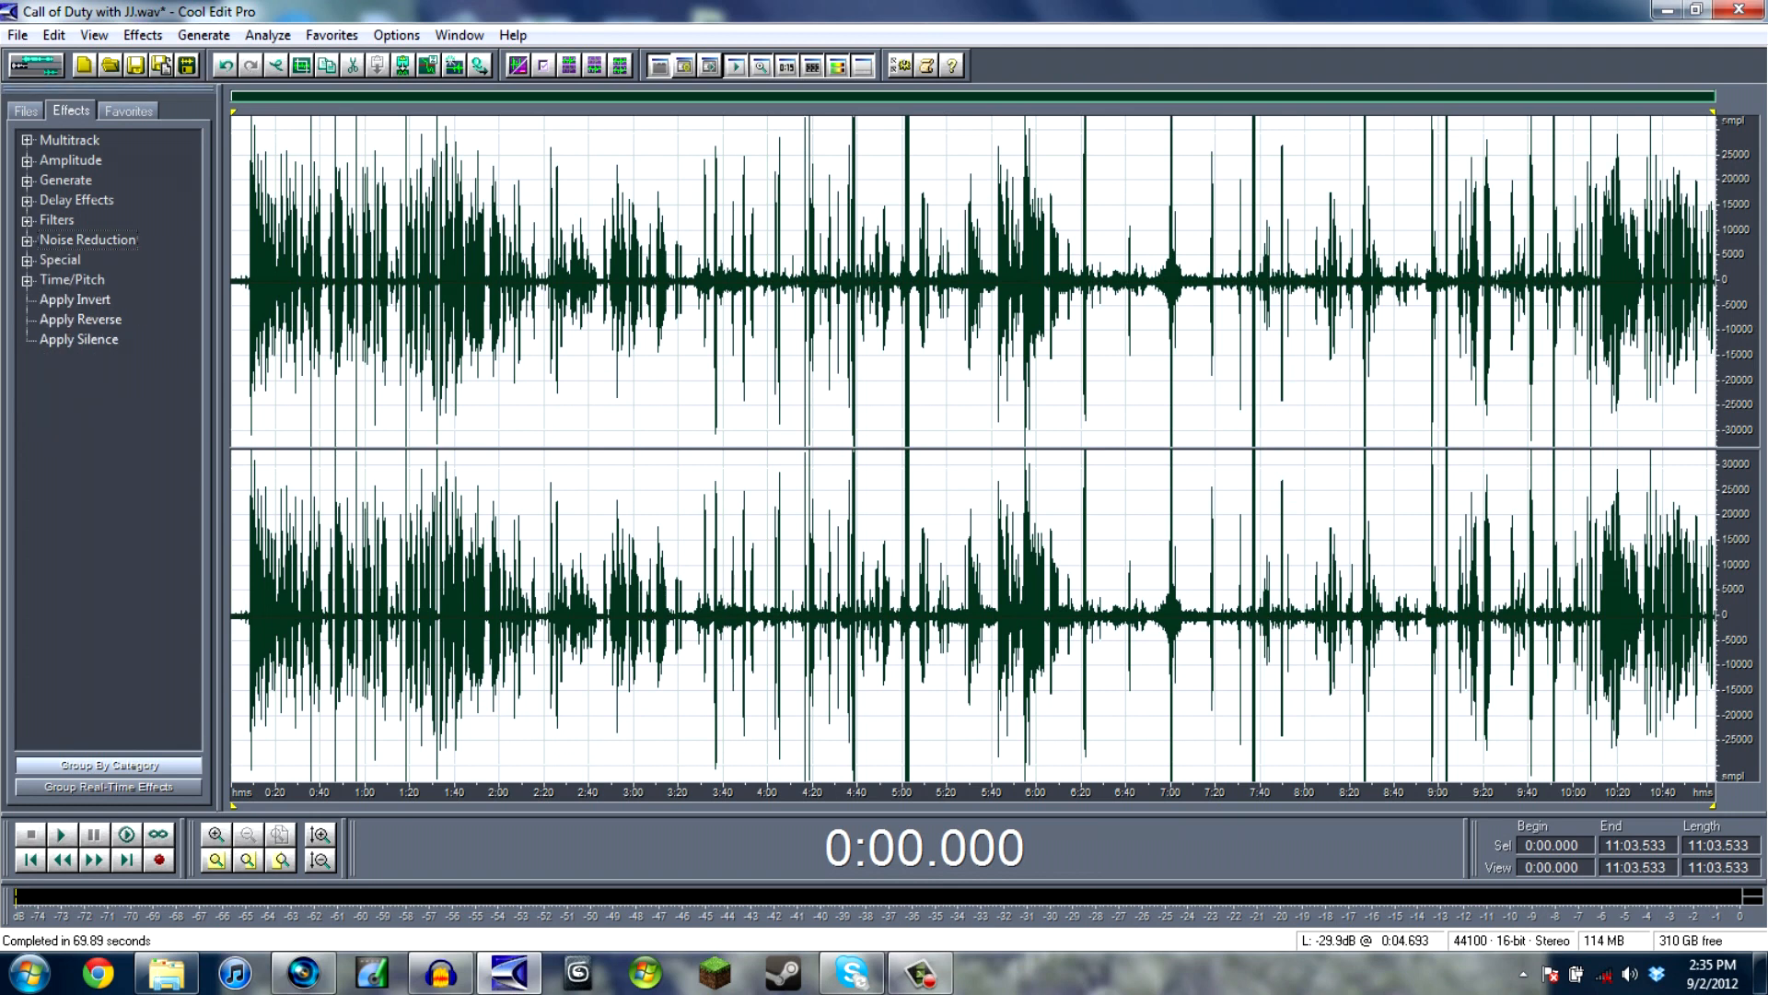
left_click(27, 161)
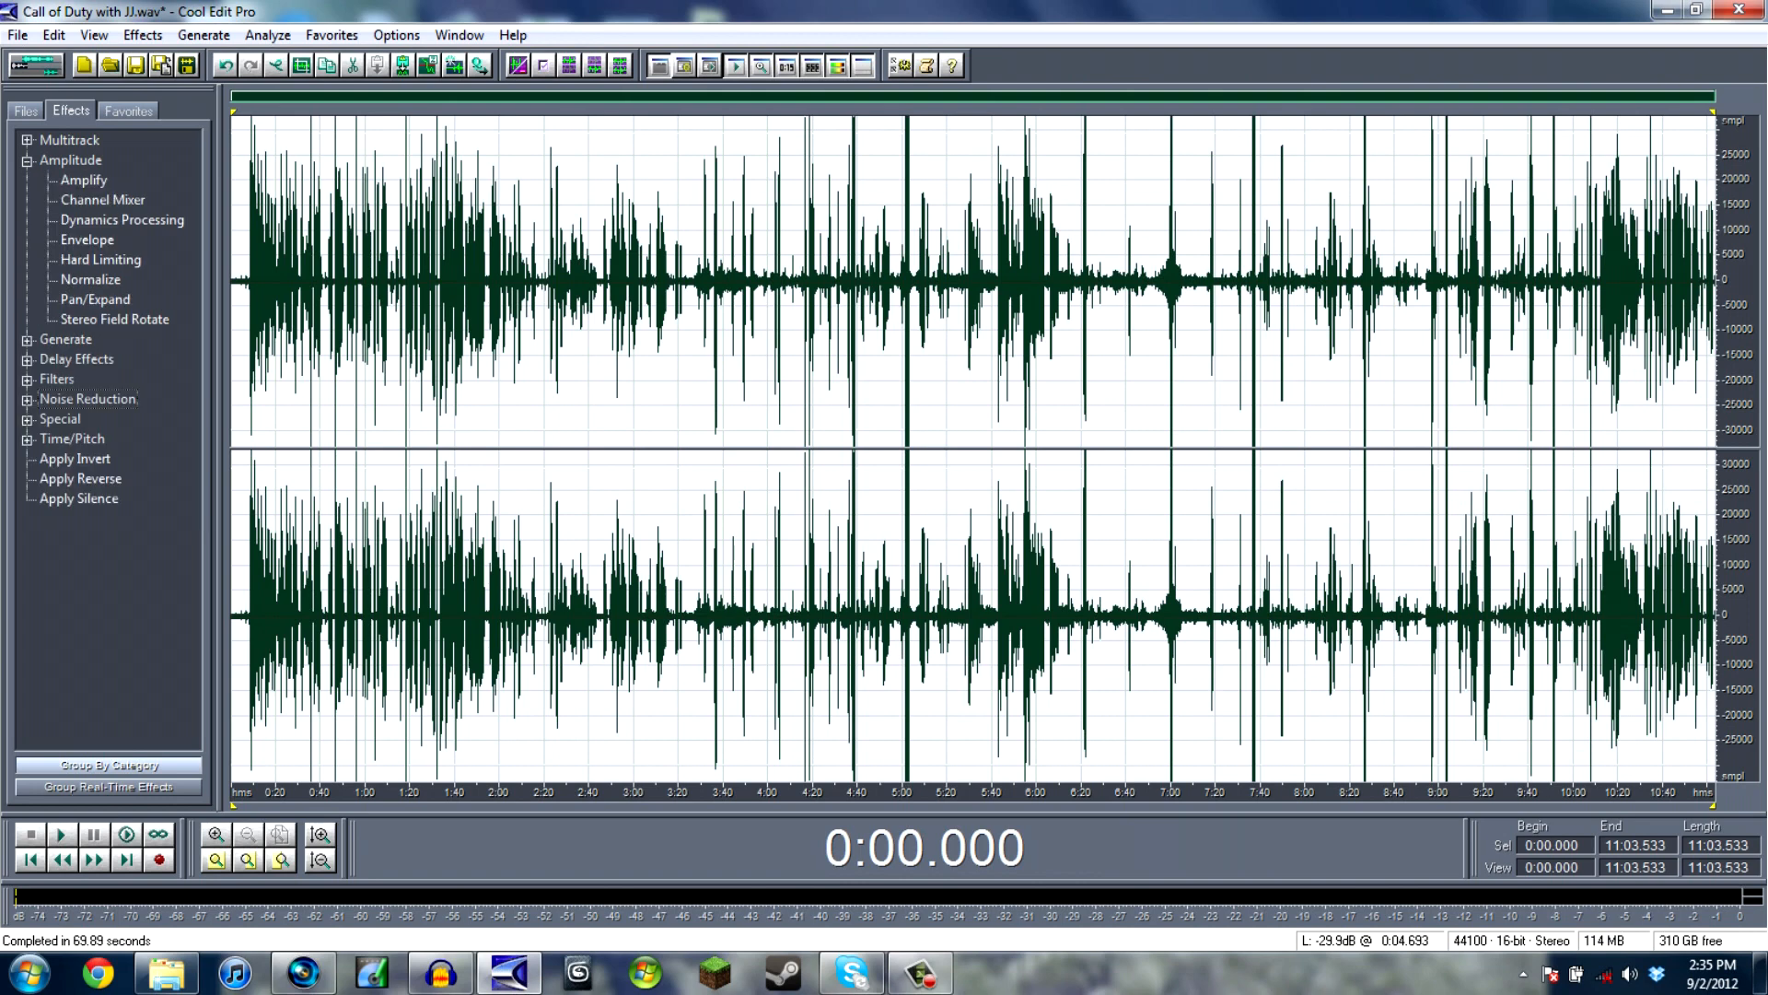
double_click(122, 220)
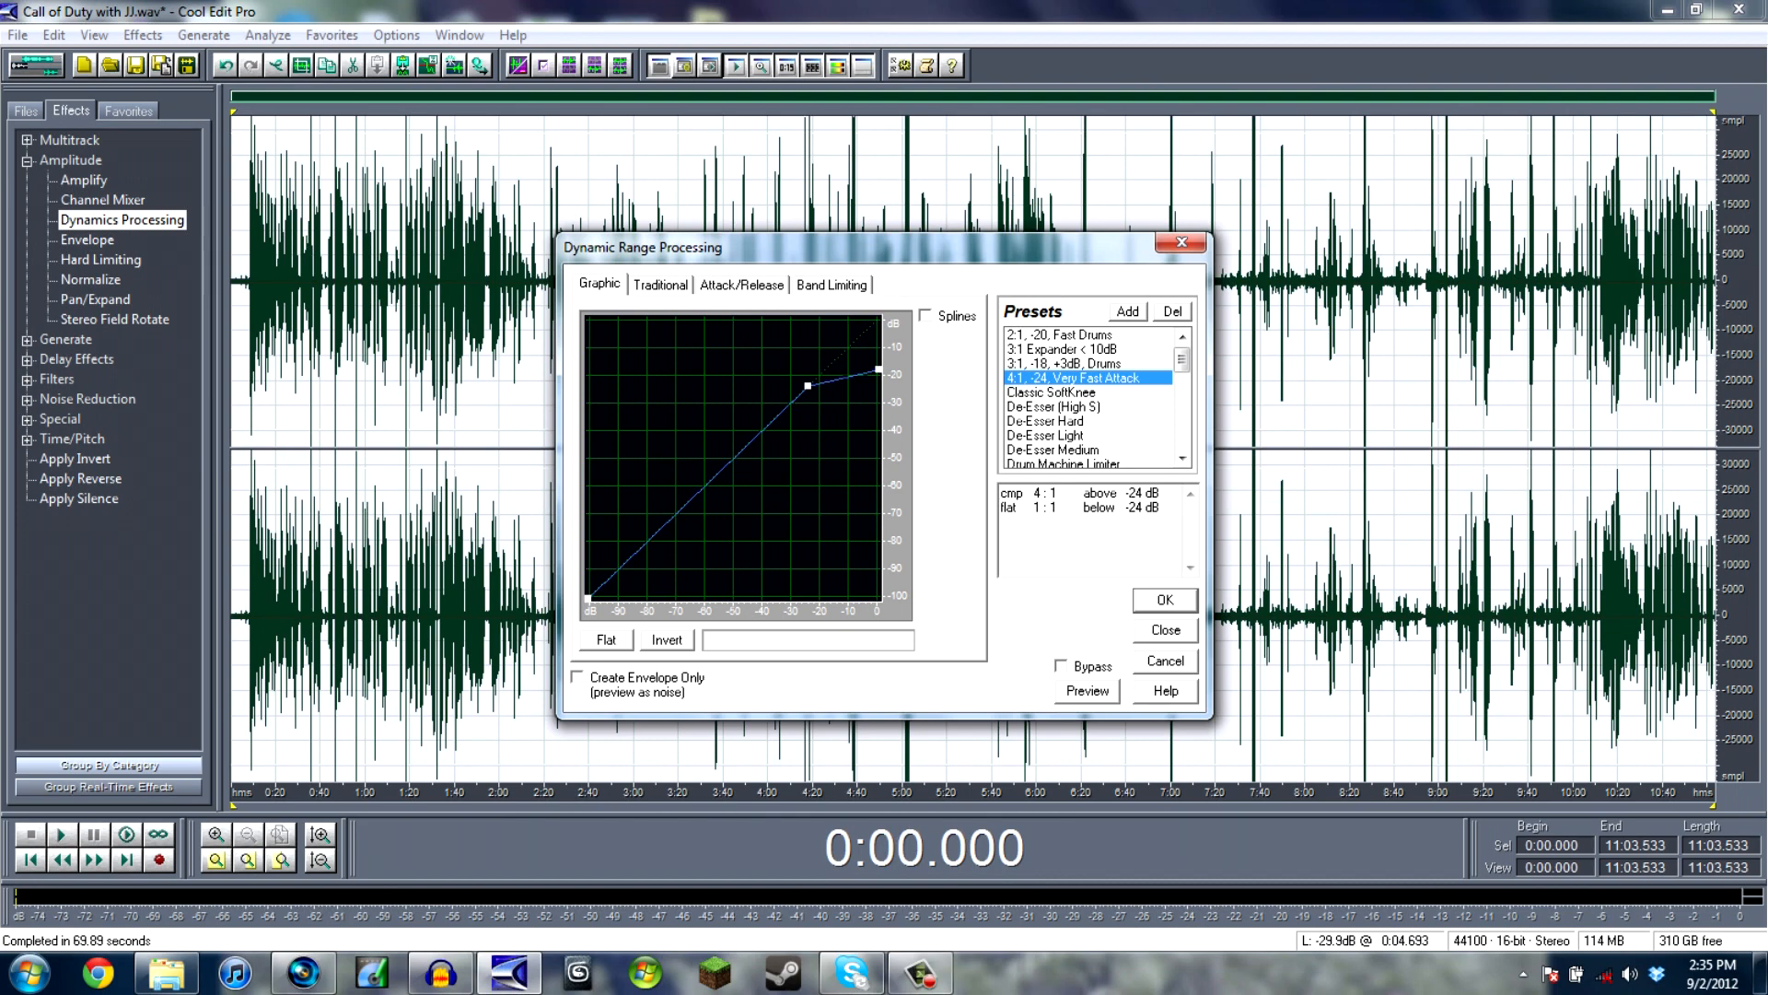
key("Return")
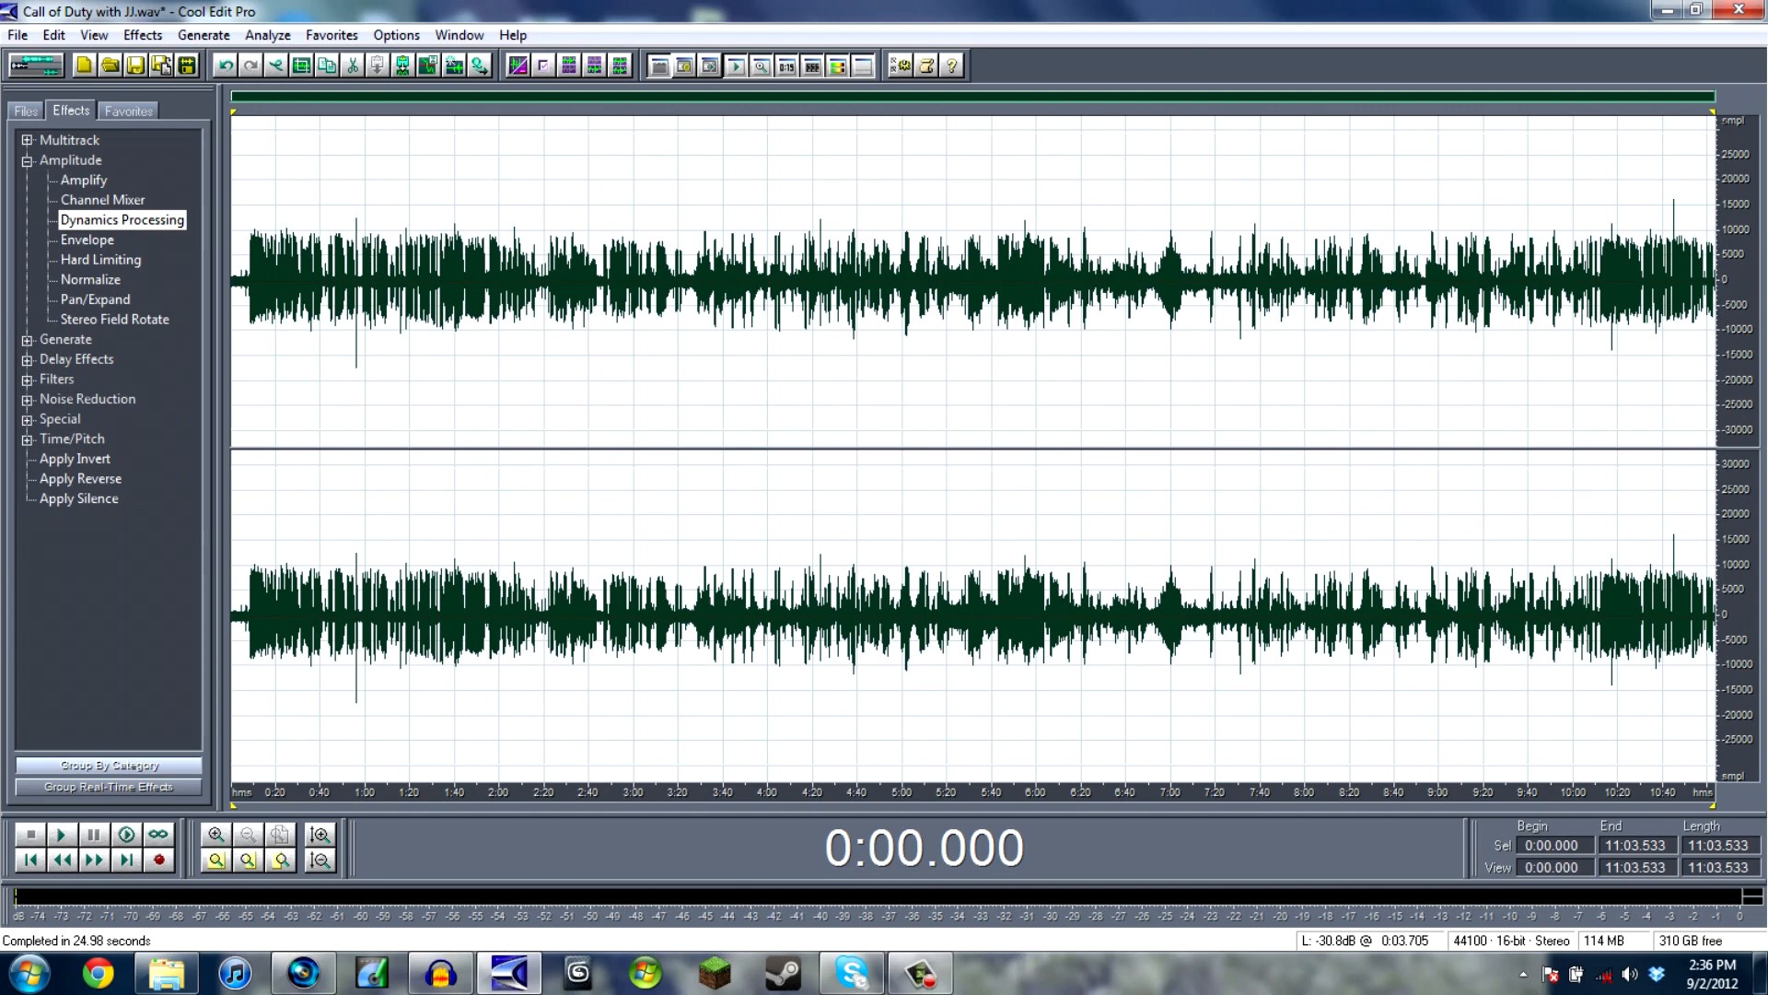
- Equalize the commentary with the 20-band Graphic Equalizer, using the SpitClear preset
left_click(27, 380)
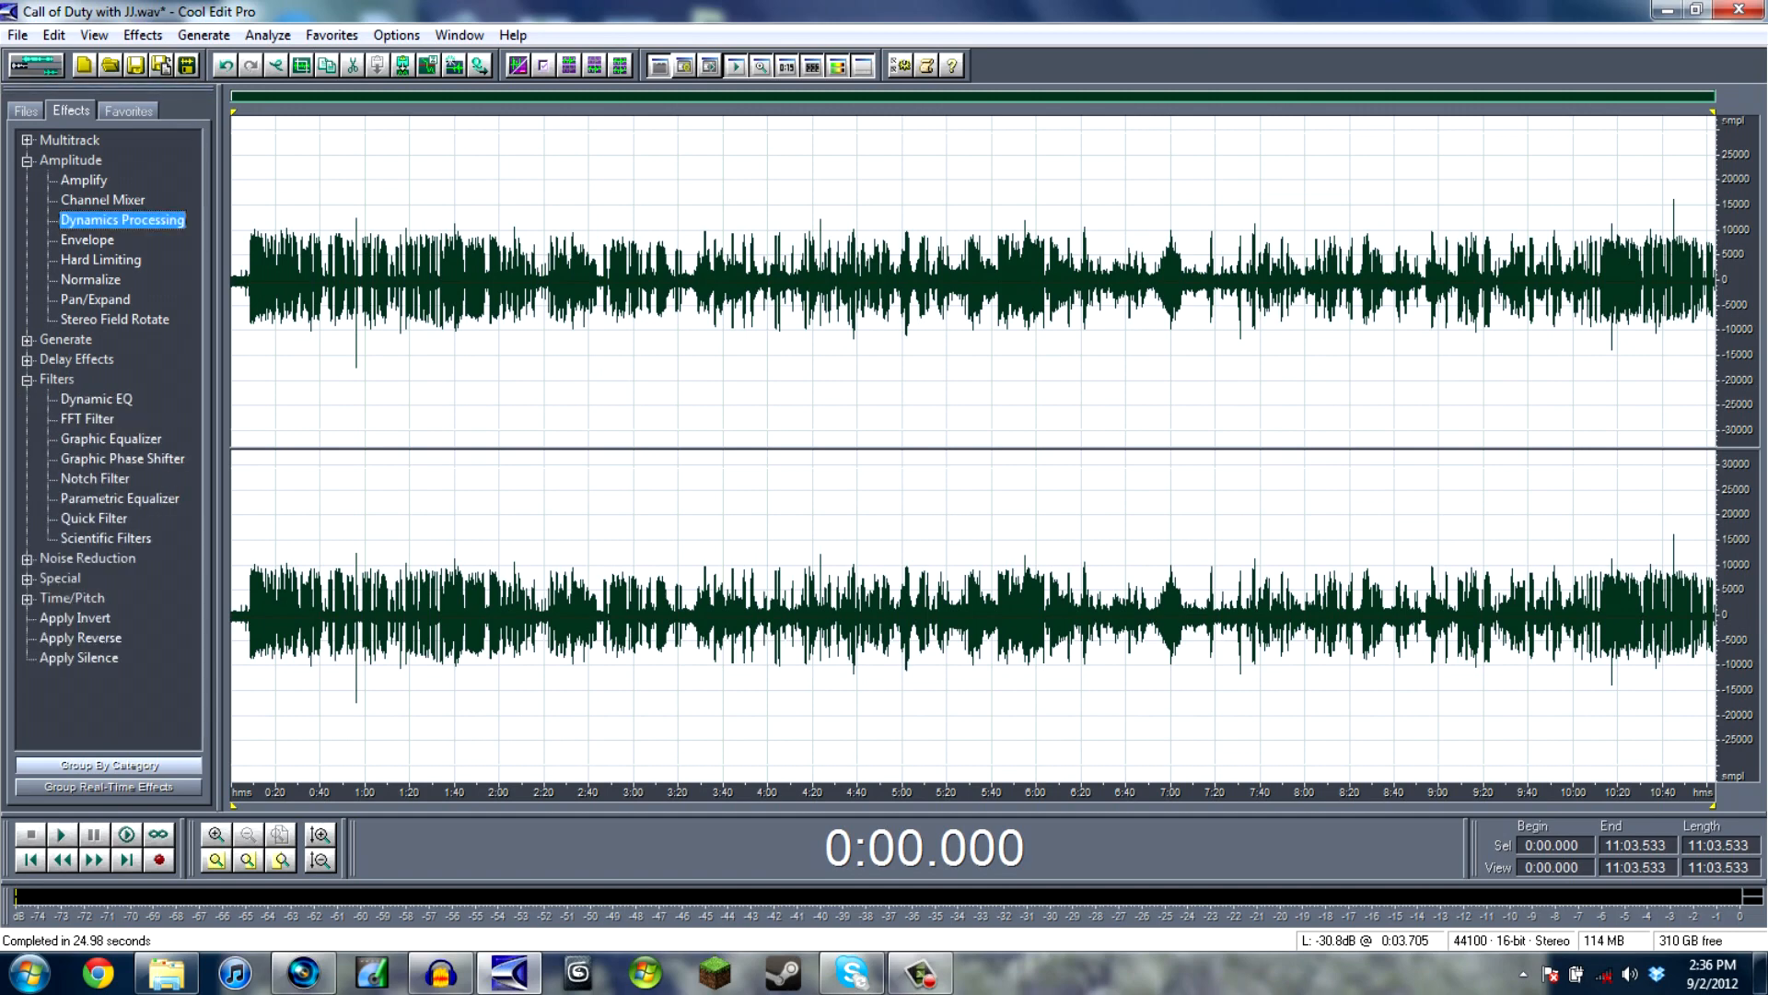
double_click(111, 439)
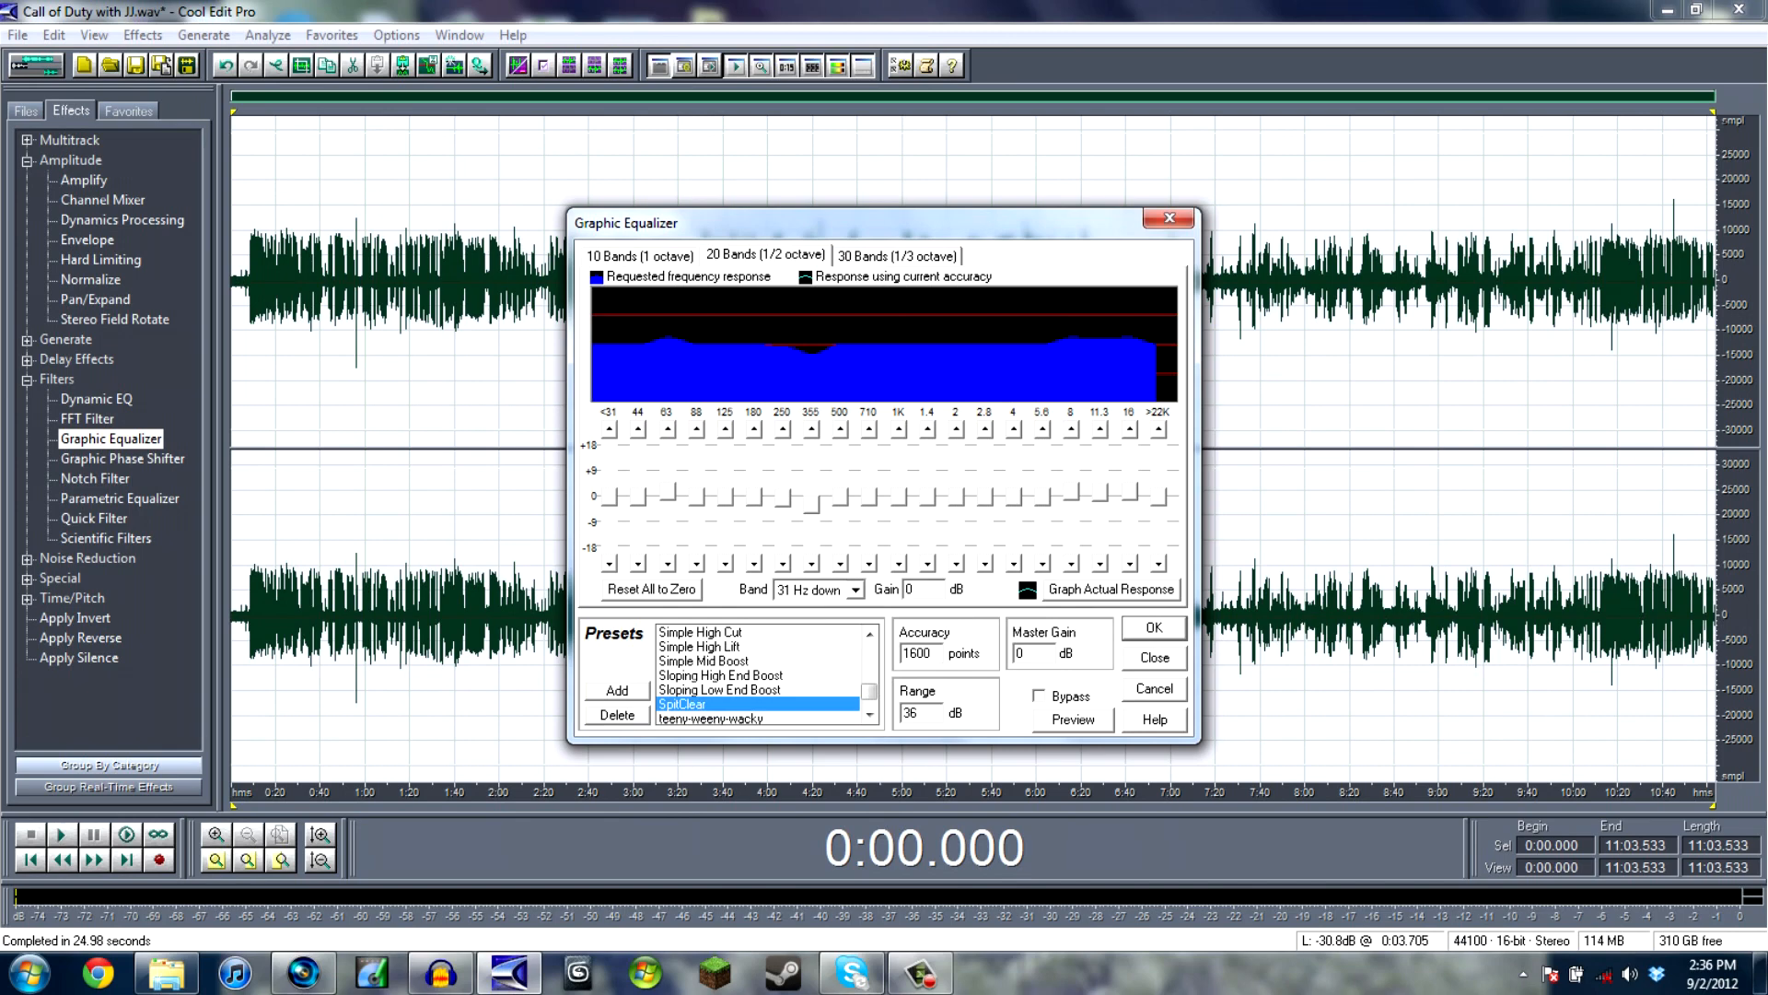
key("Return")
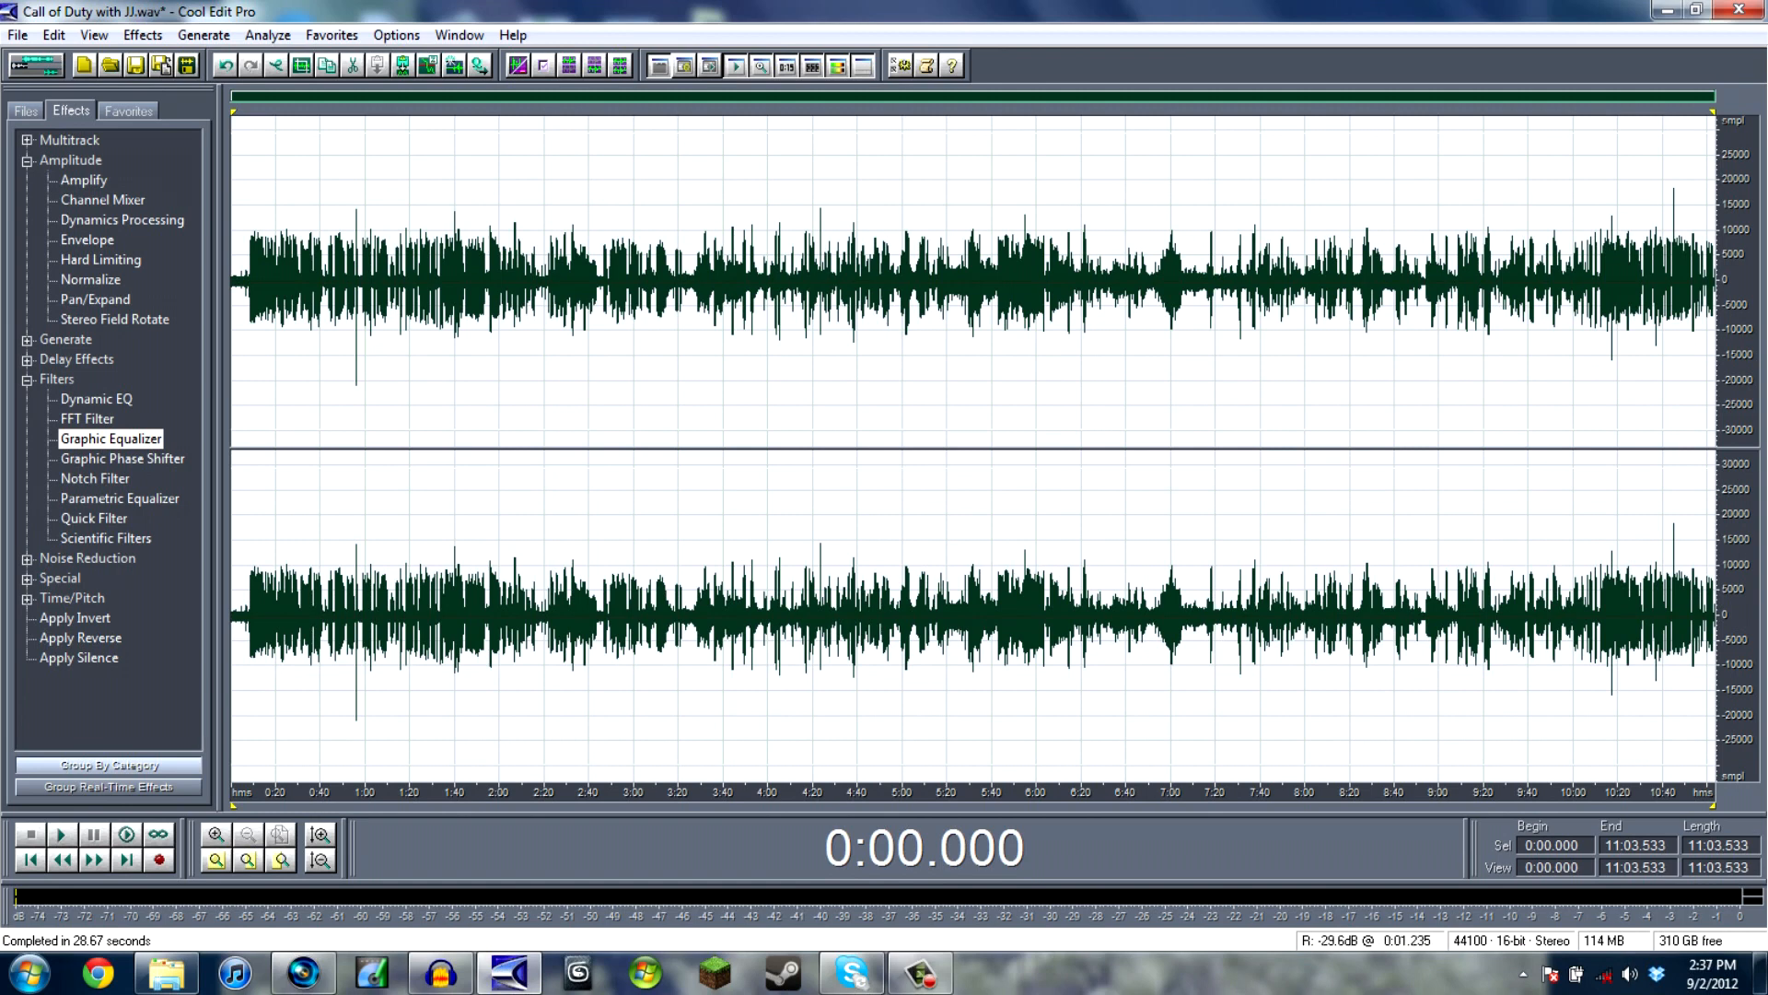
- Widen the commentary's stereo image with Pan/Expand, using the Mastering Width preset
left_click(27, 379)
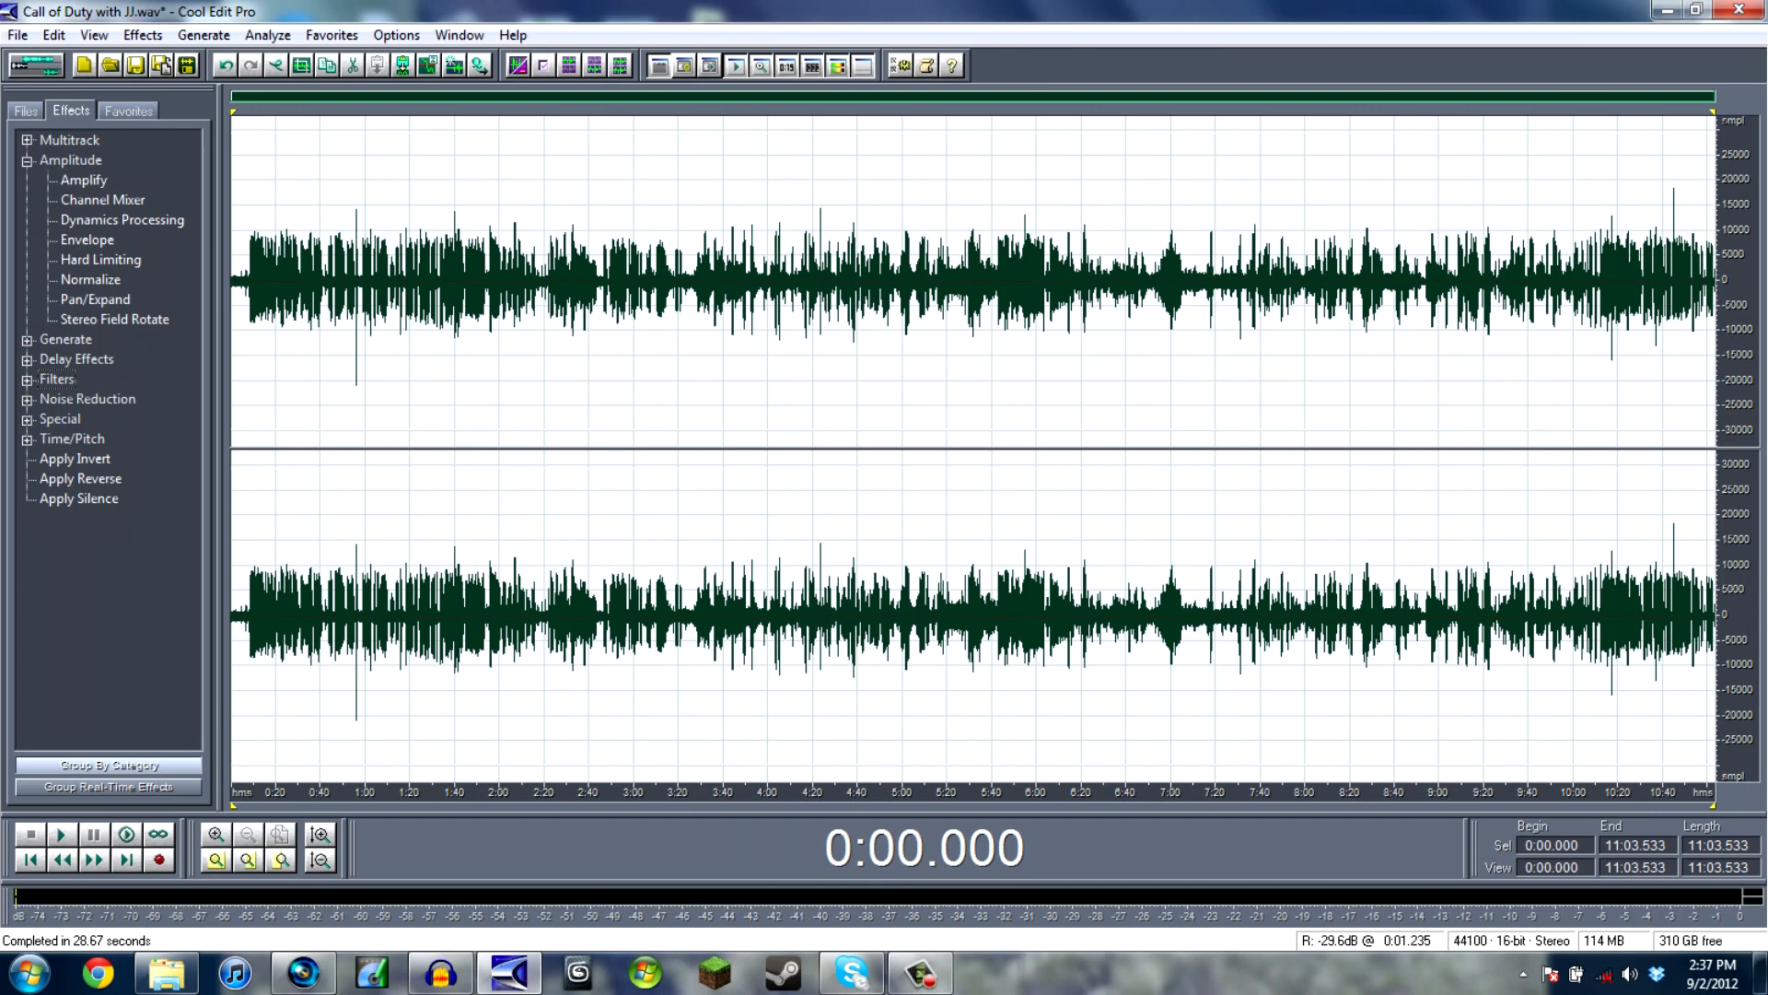
double_click(94, 299)
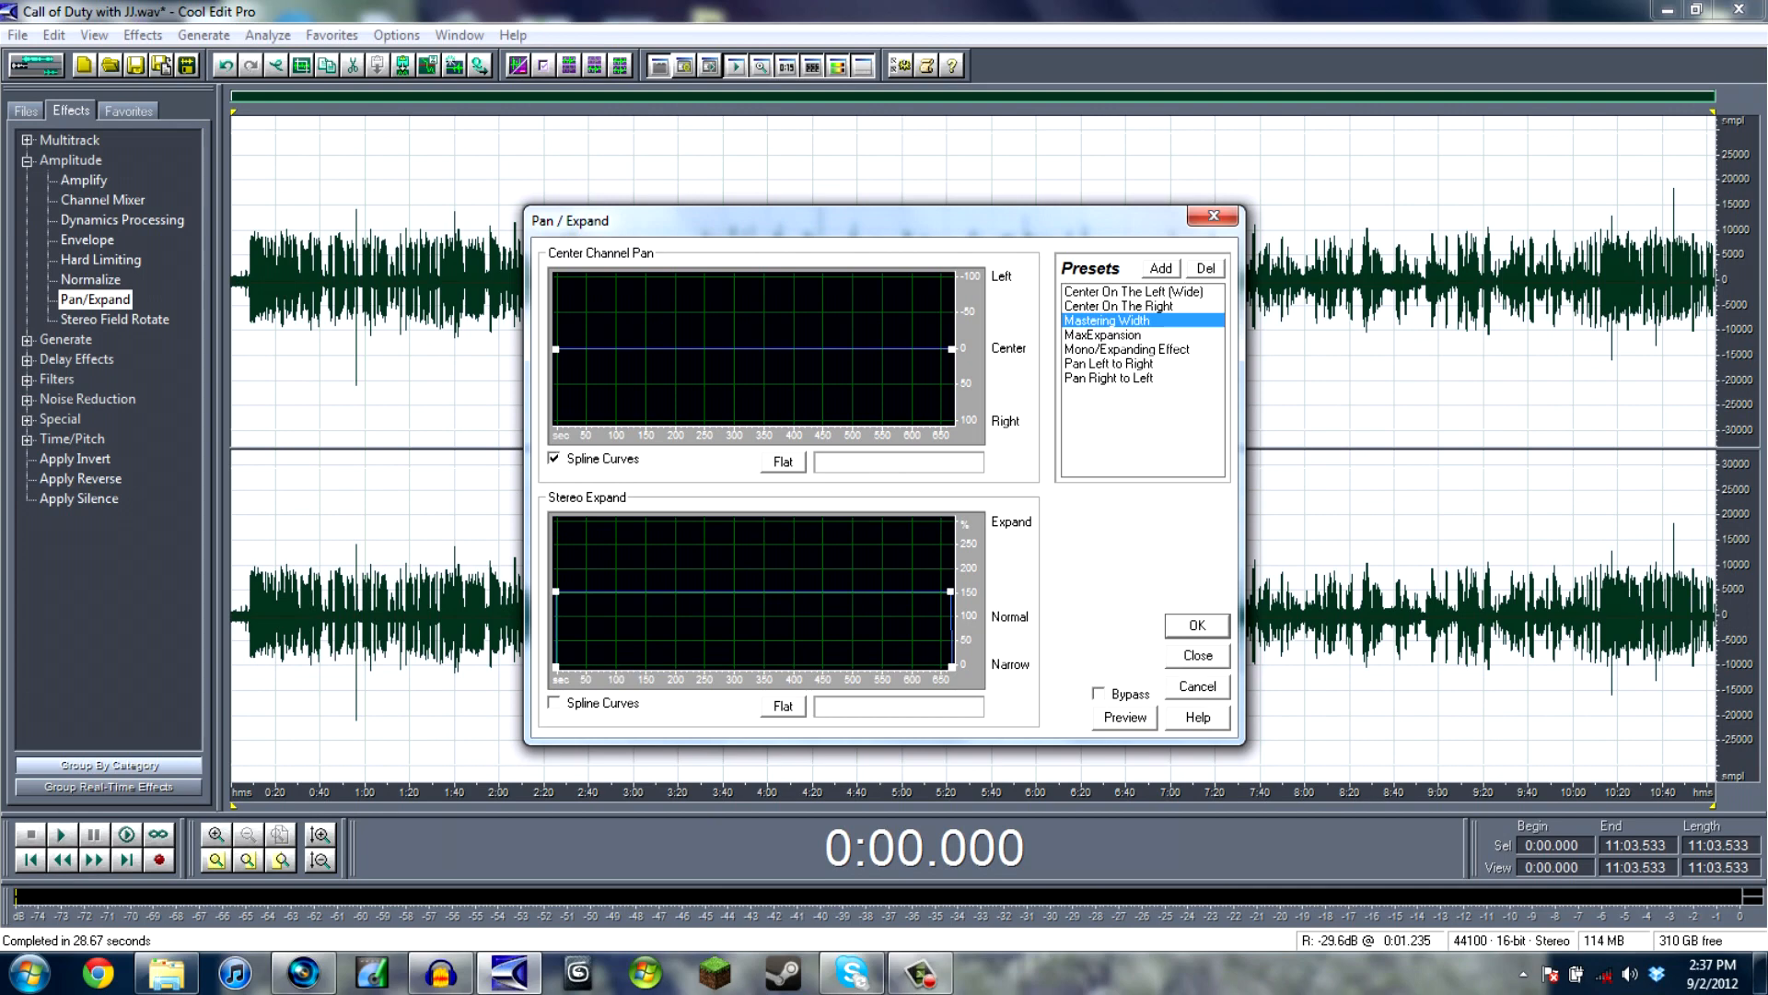
key("Return")
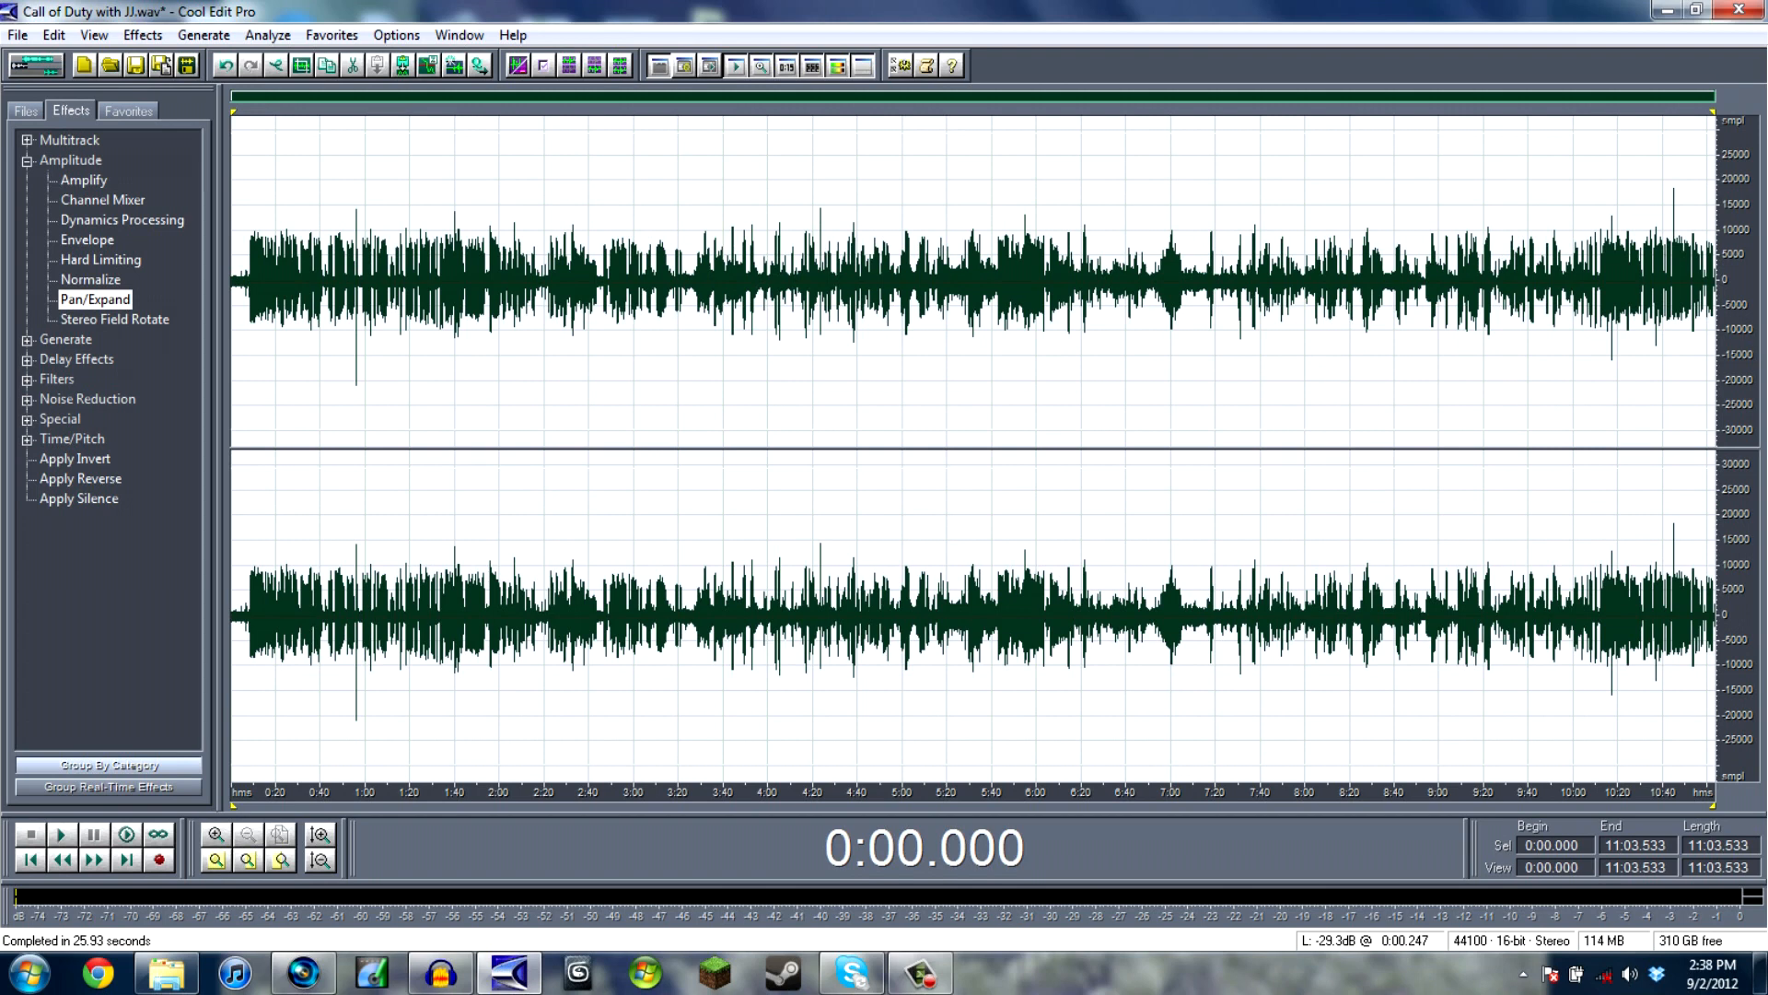
- Apply Reverb to the commentary with 700 ms length, 10 ms attack, 1812 ms high-frequency absorption, 100% dry and 22% wet signal
left_click(26, 360)
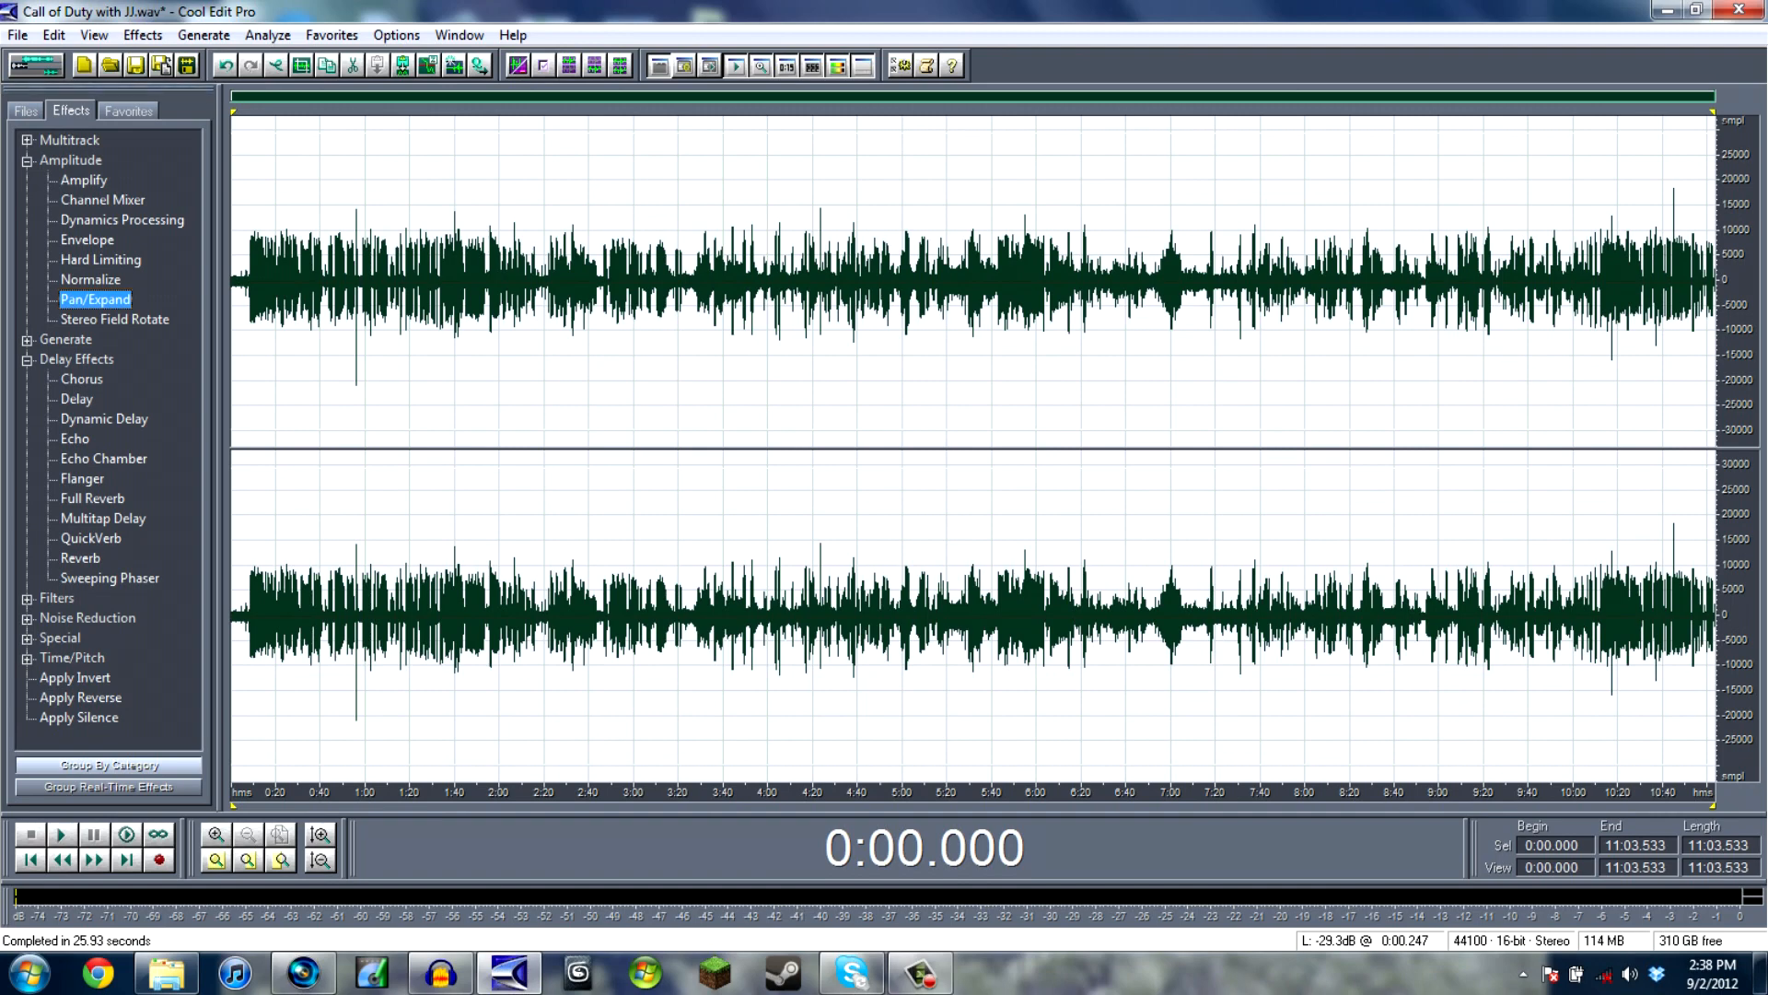
left_click(81, 558)
double_click(81, 558)
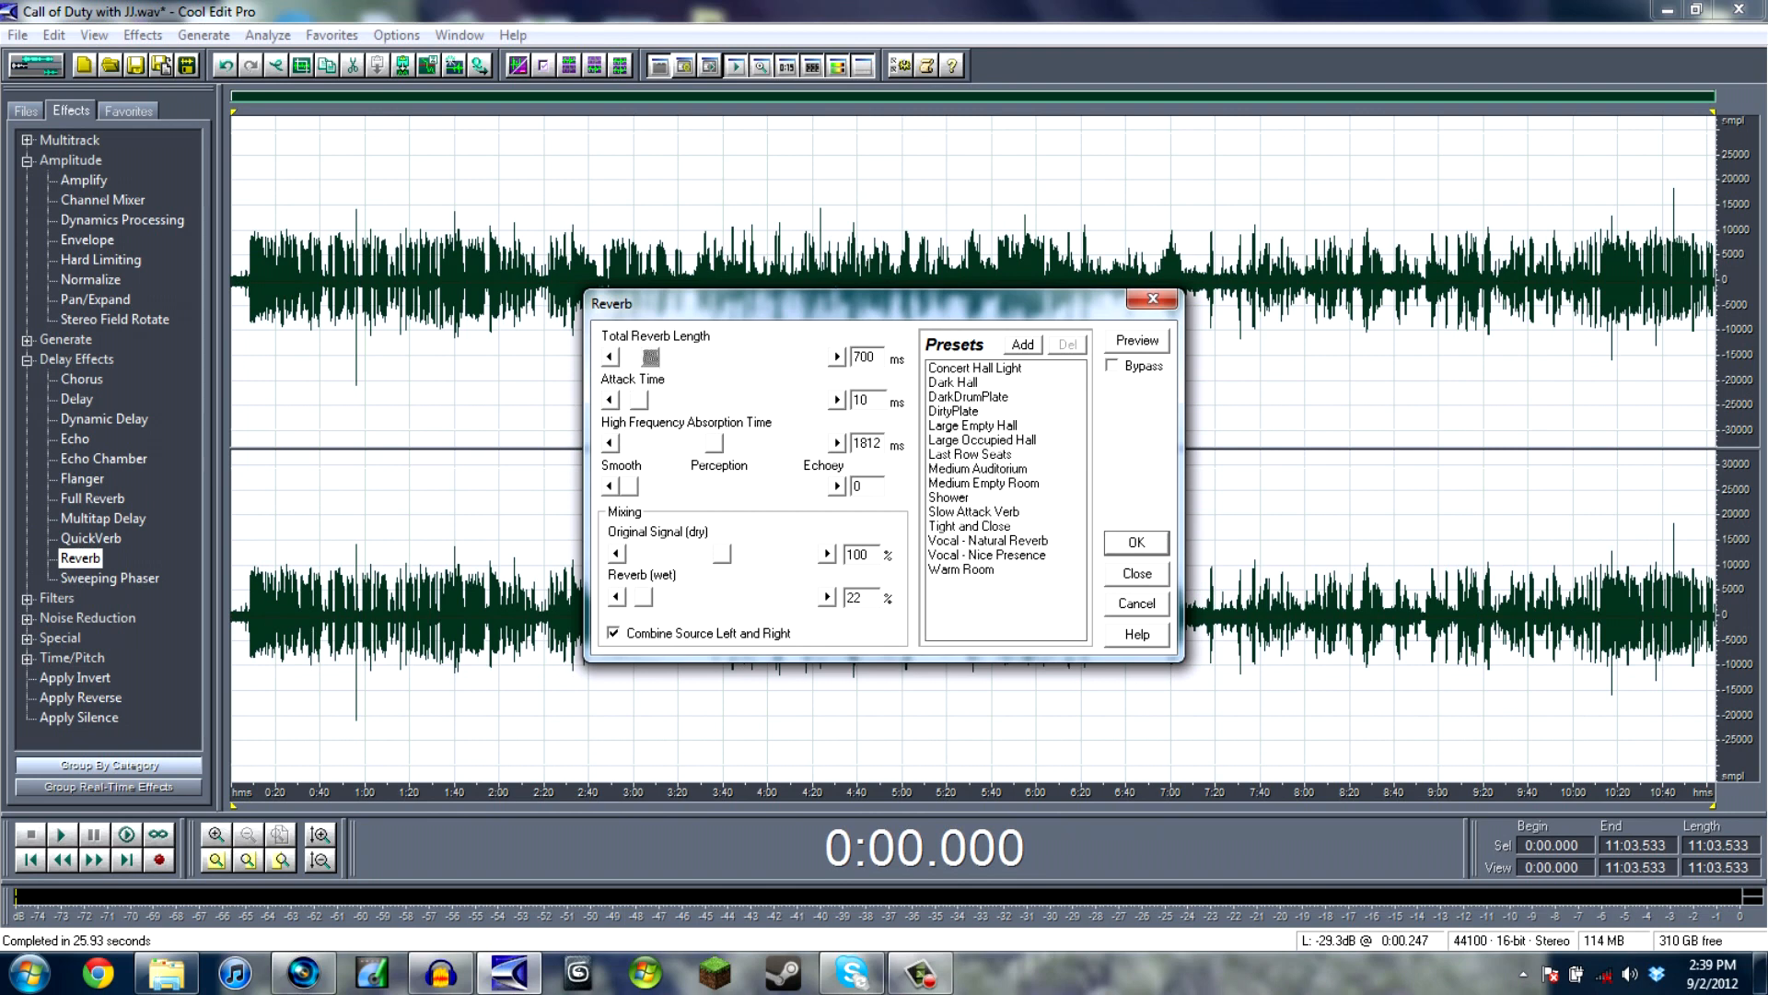
left_click(1136, 542)
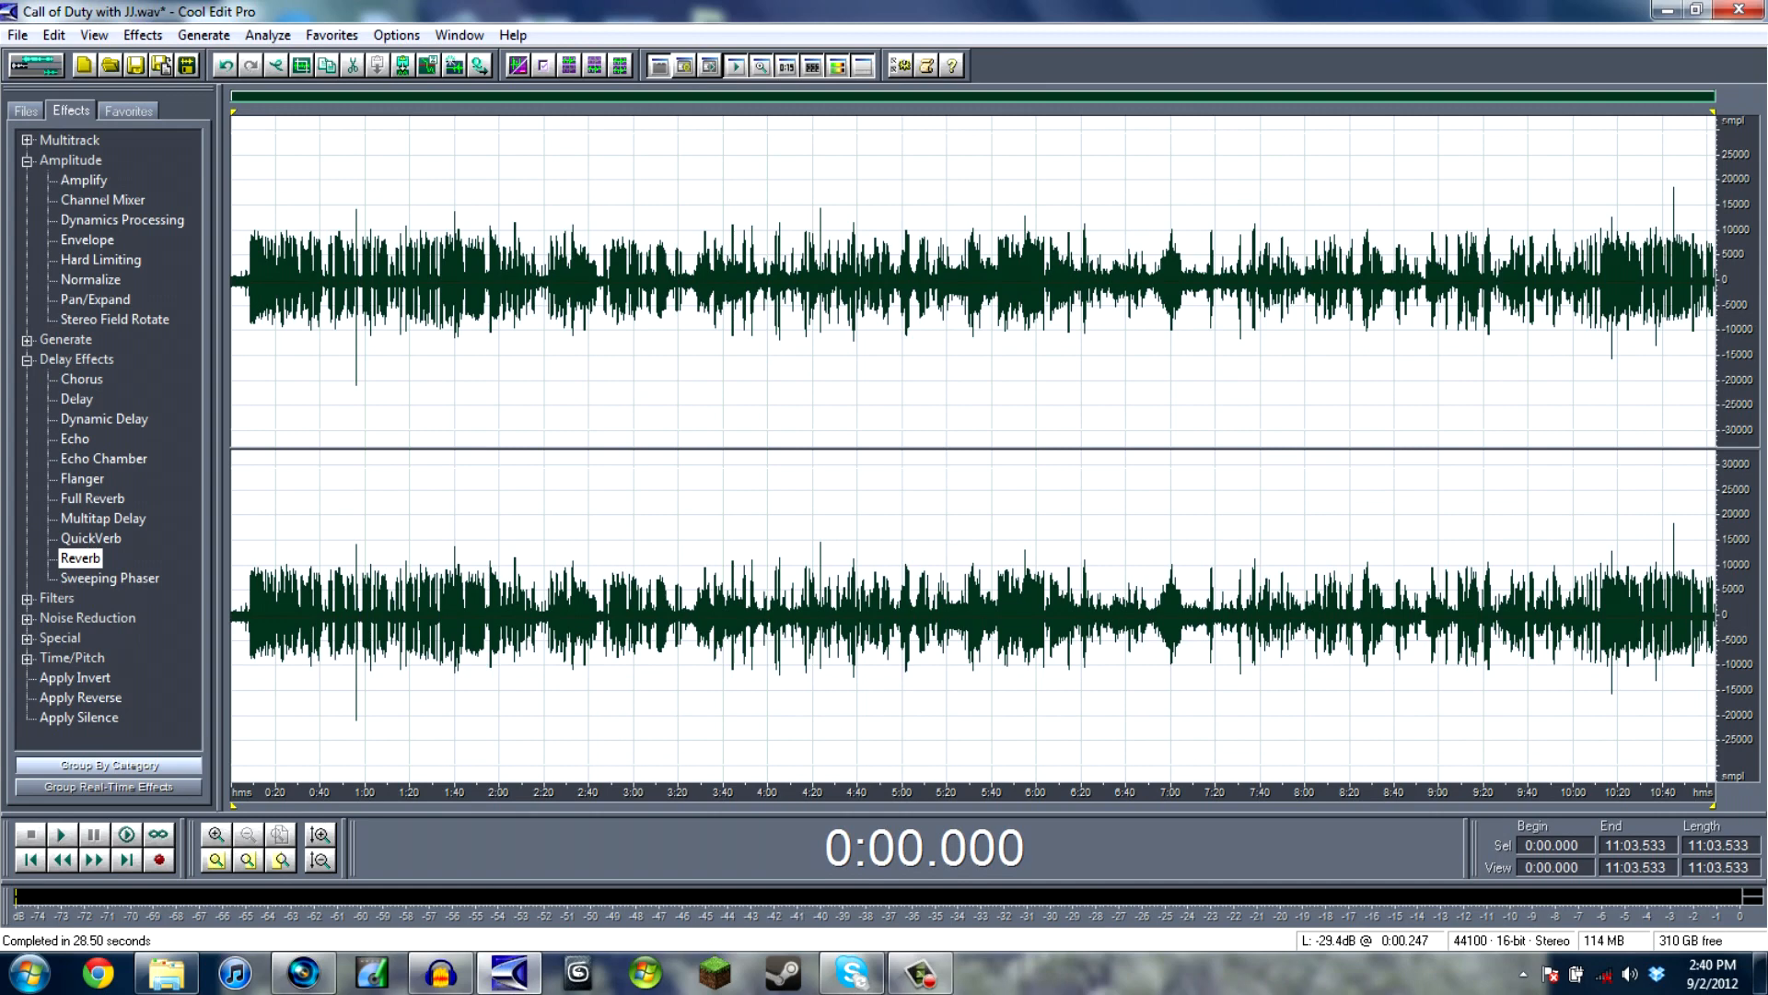
- Apply Hard Limiting with a 10 dB input boost, 7 ms look-ahead and 100 ms release, and listen to the result from about 0:06.4
double_click(100, 259)
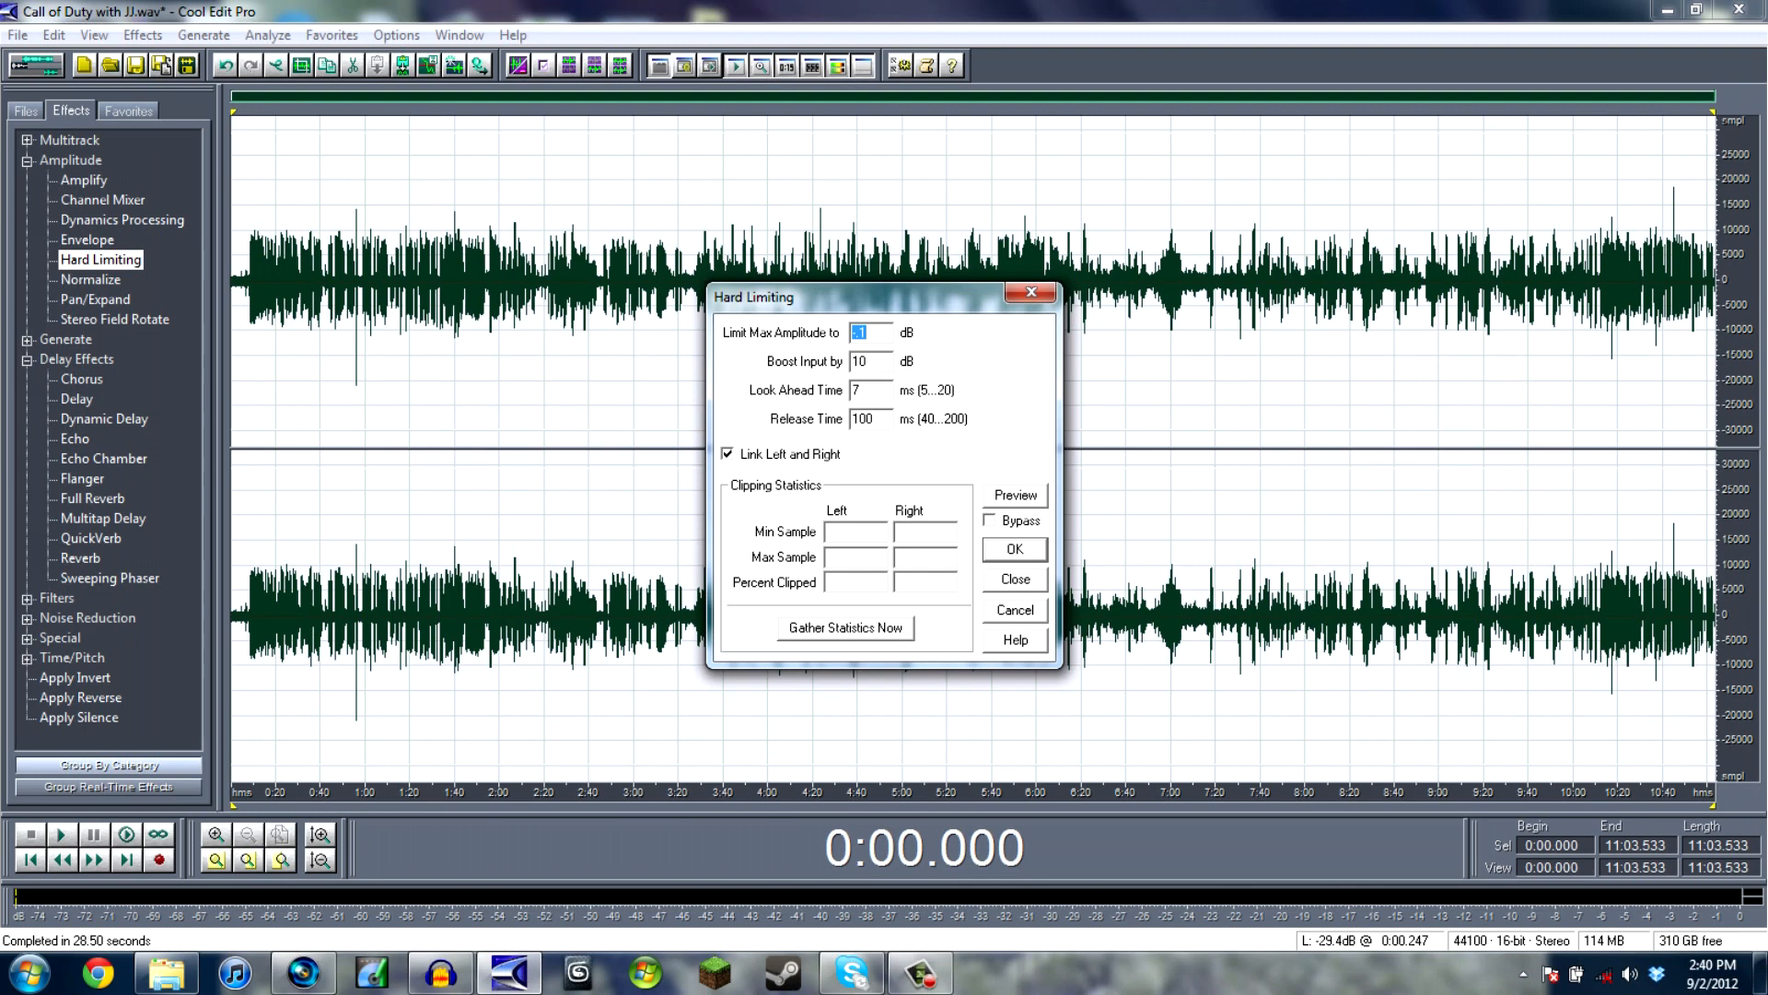
key("Return")
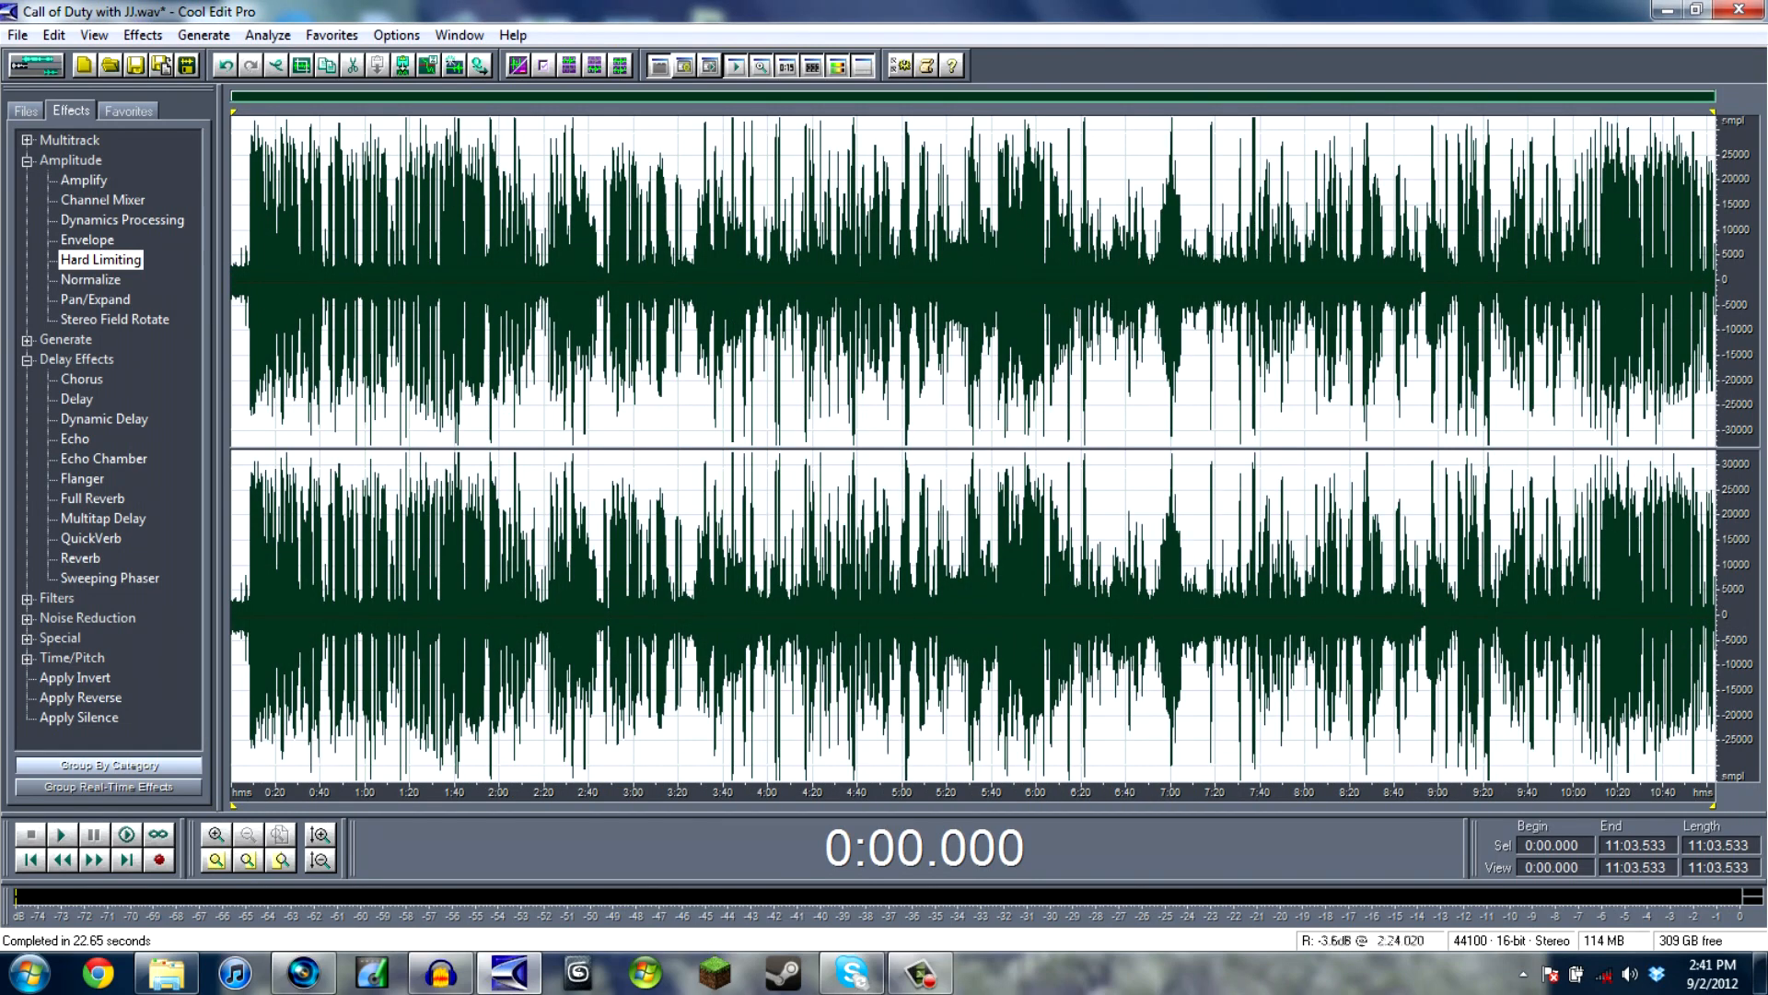
left_click(245, 277)
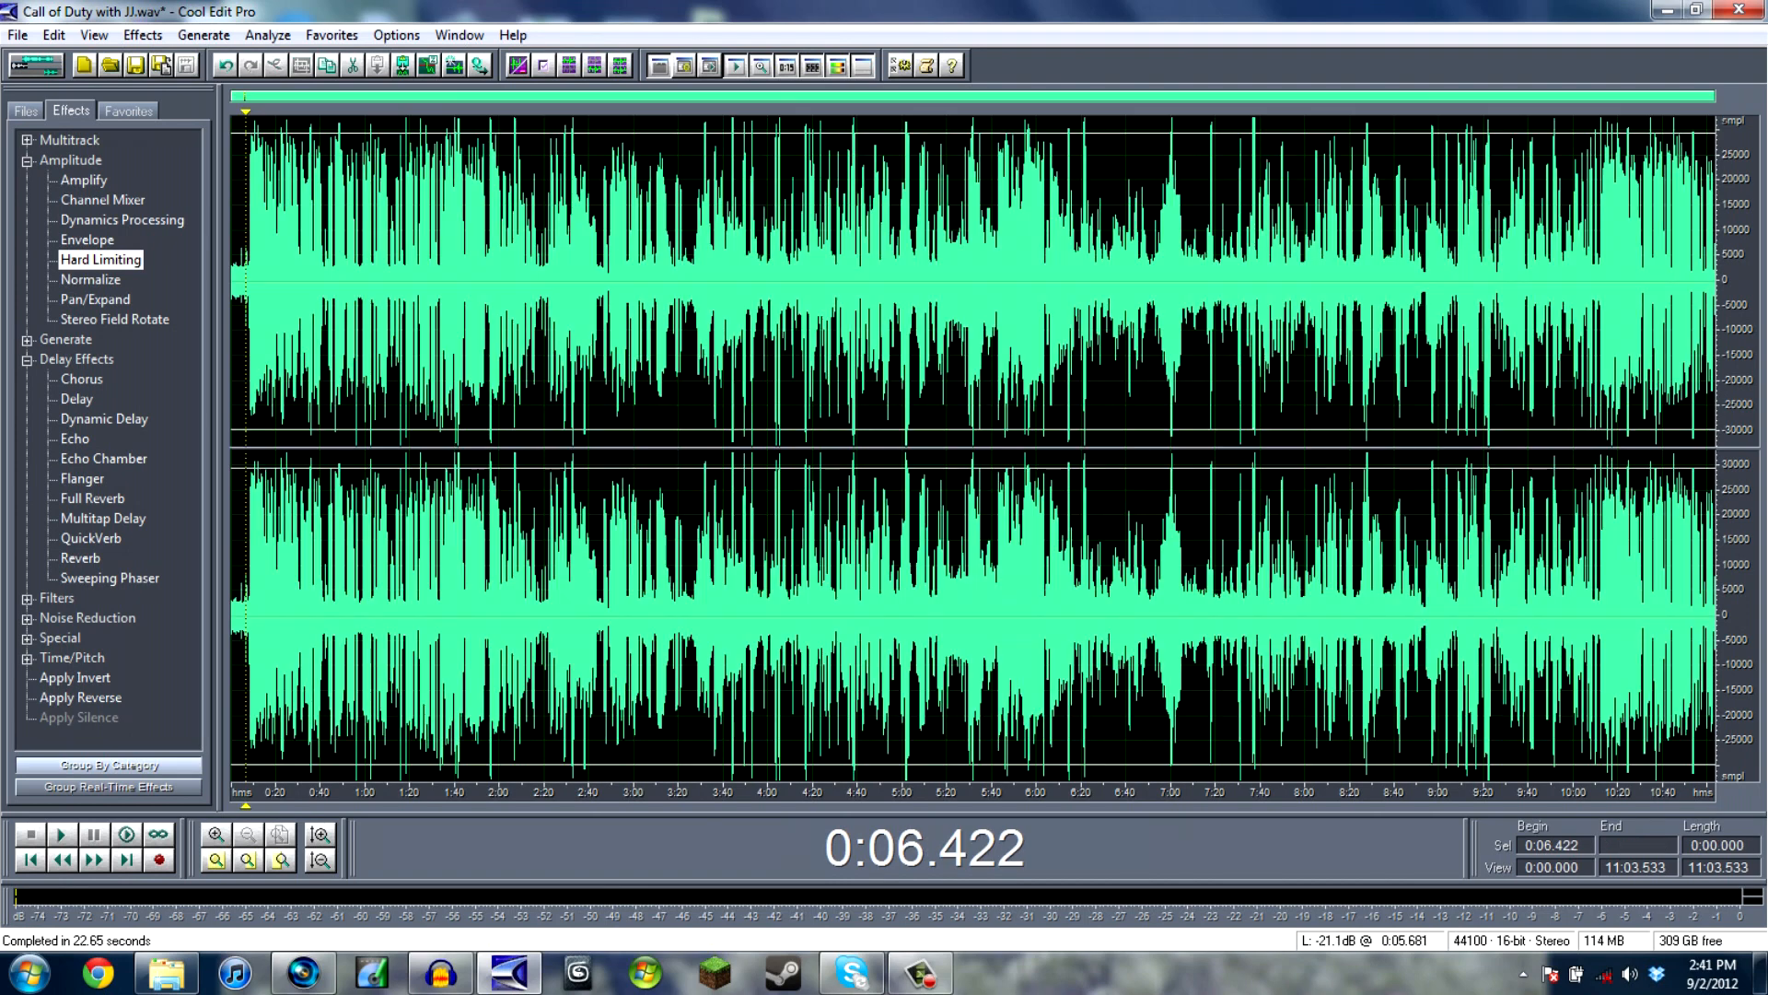
key("space")
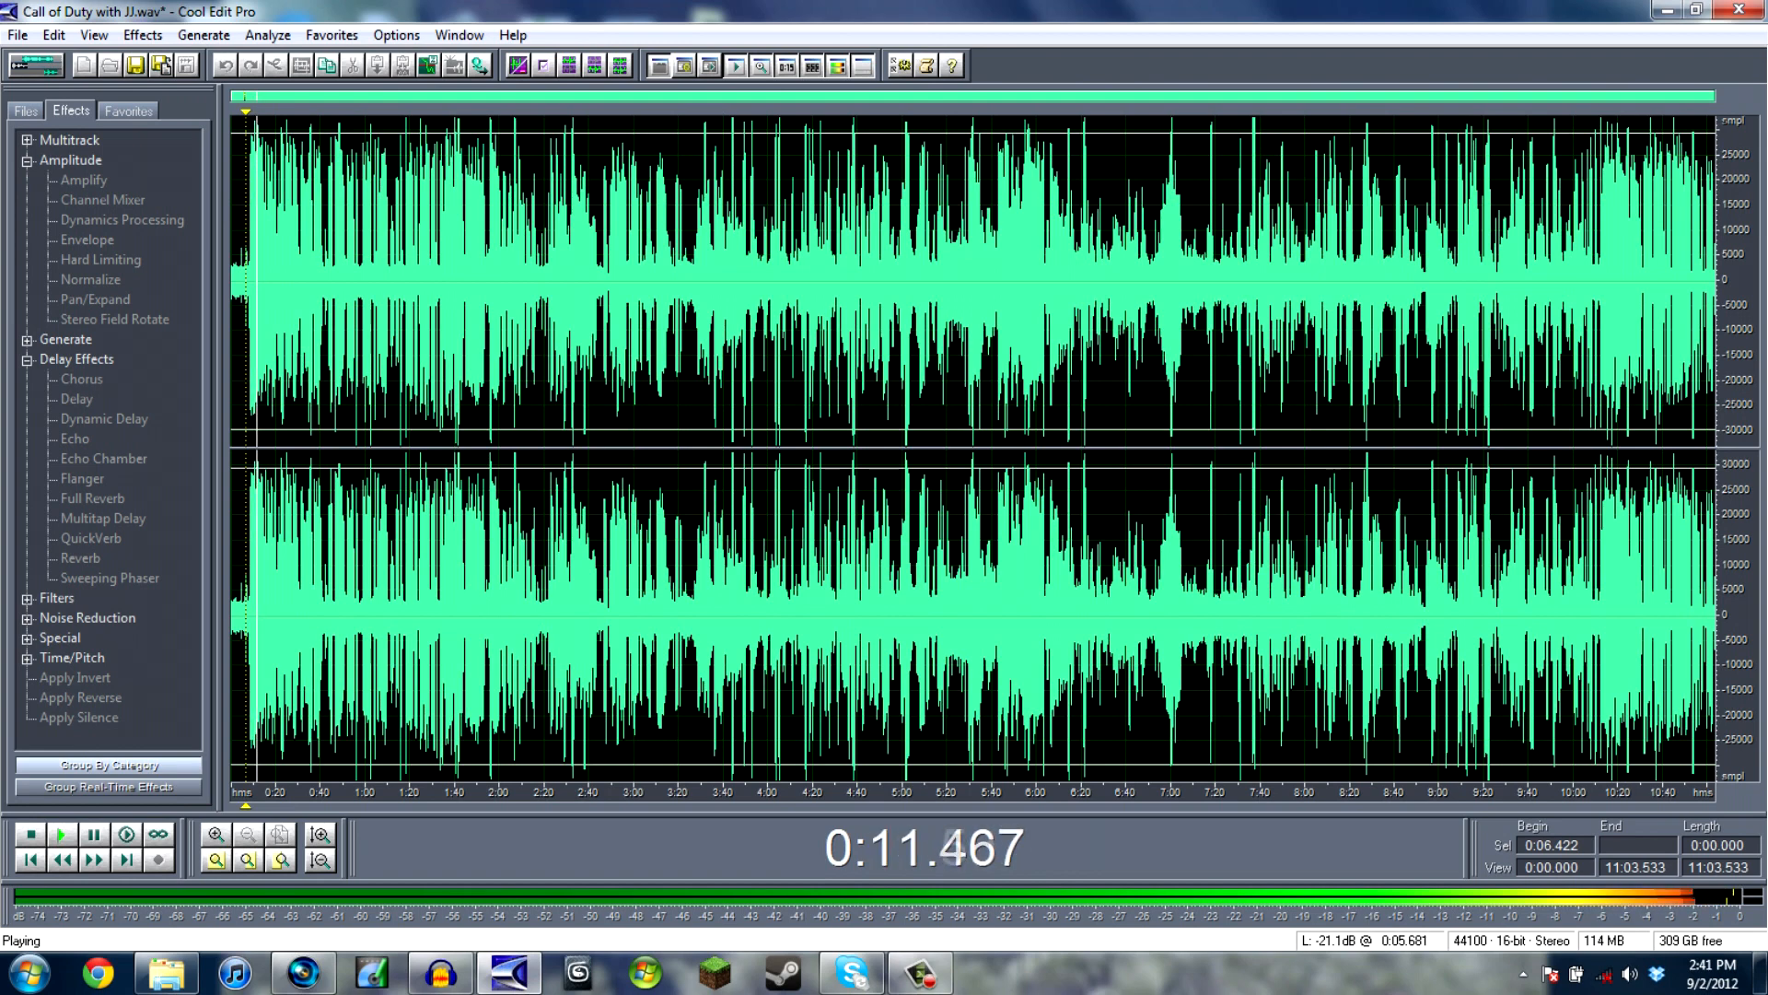
key("space")
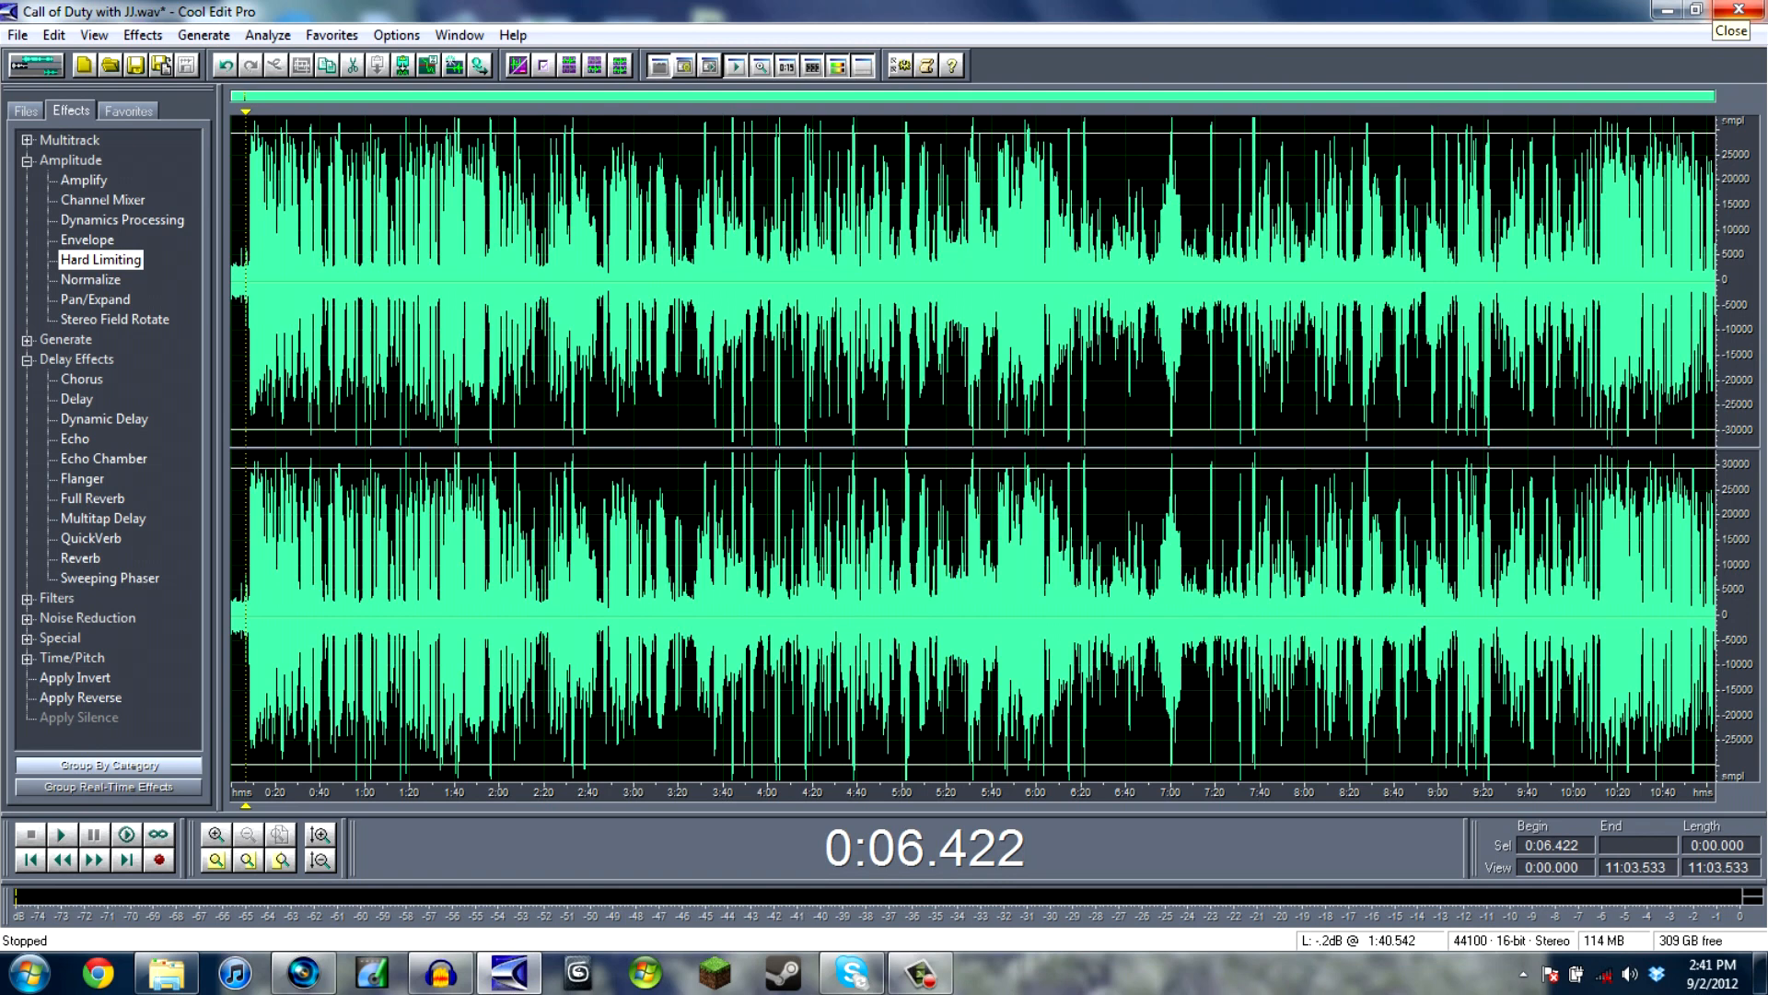
- Close the audio editor, saving the changes to Call of Duty with JJ.wav, and return to Vegas Pro
left_click(1738, 9)
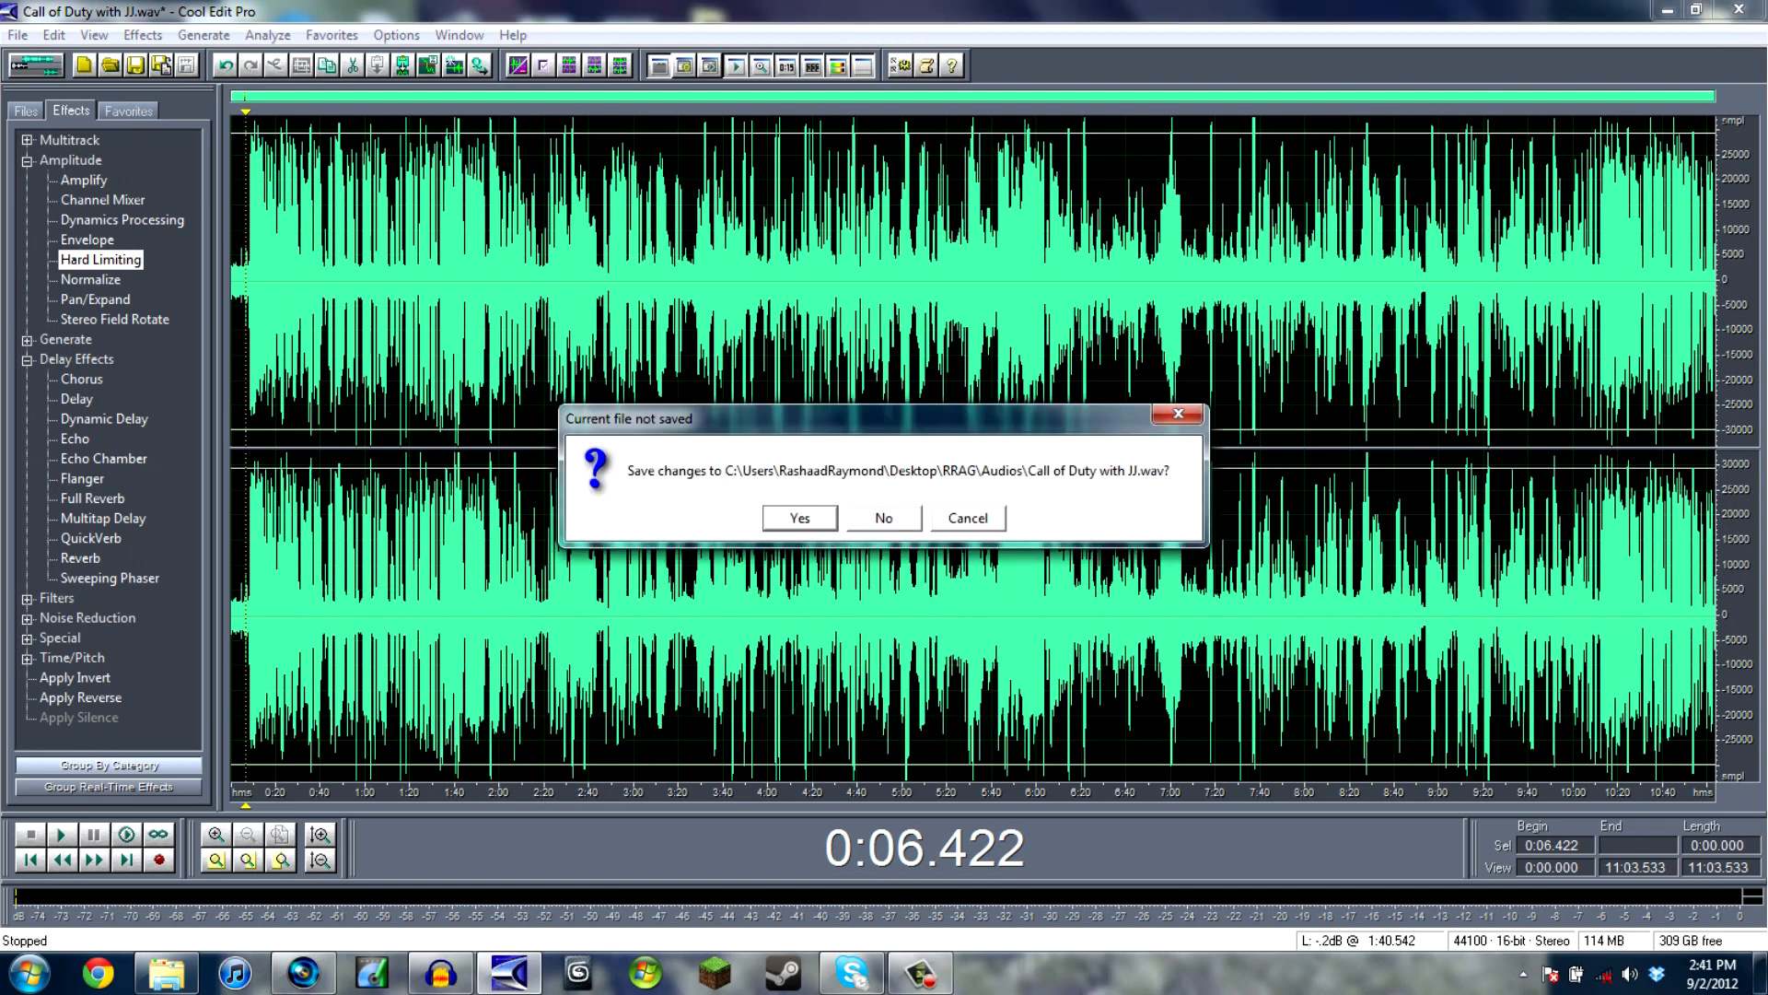
left_click(800, 517)
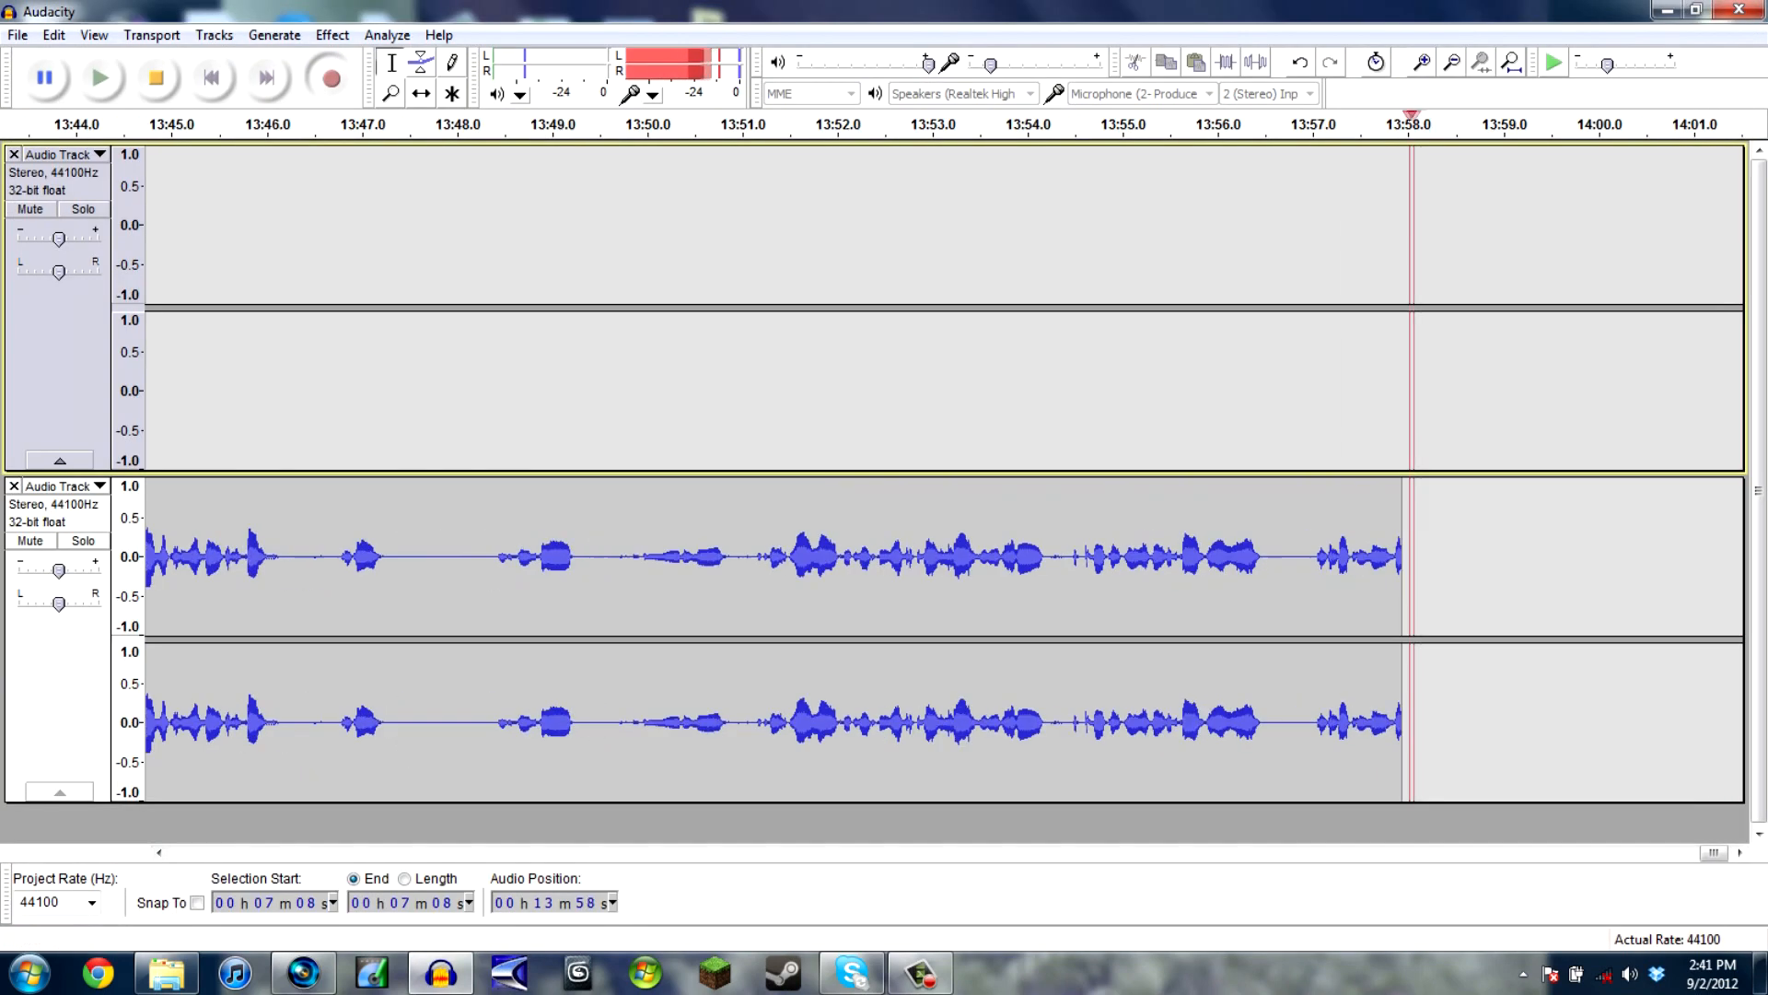
left_click(303, 973)
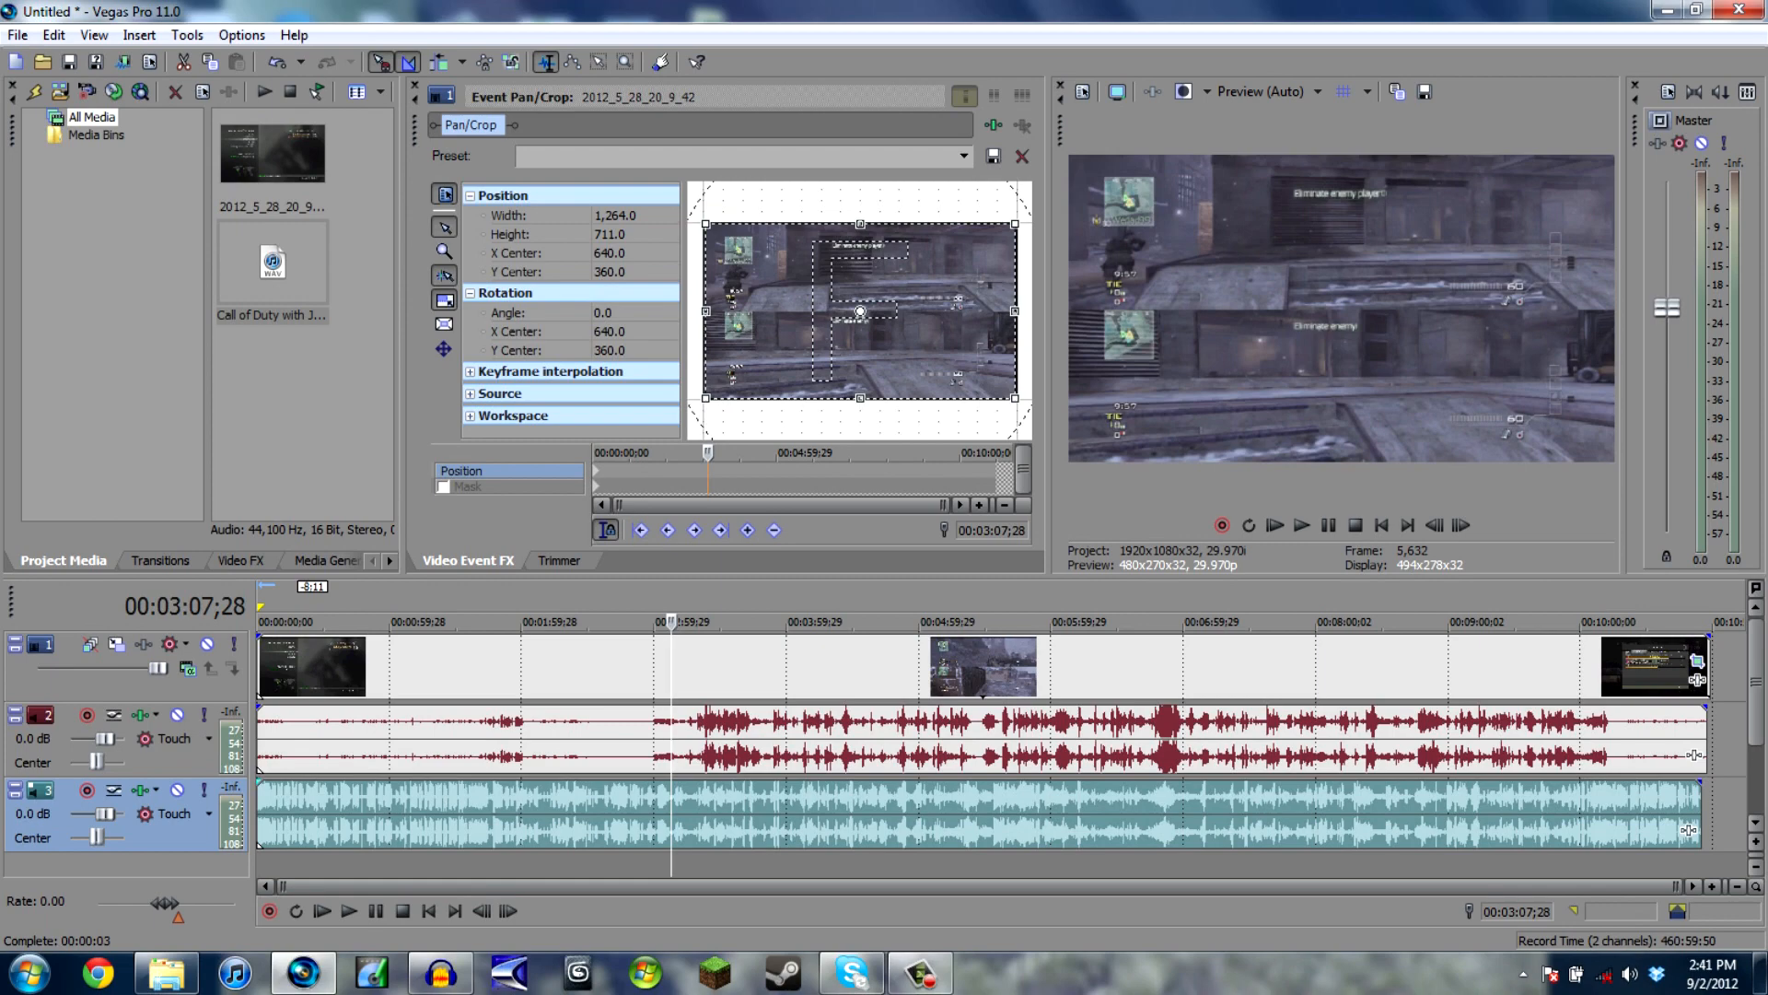
- Trim the end of the gameplay clip to the commentary's end and add a short fade-out and fade-in to the video event
left_click_drag(1697, 679, 1677, 680)
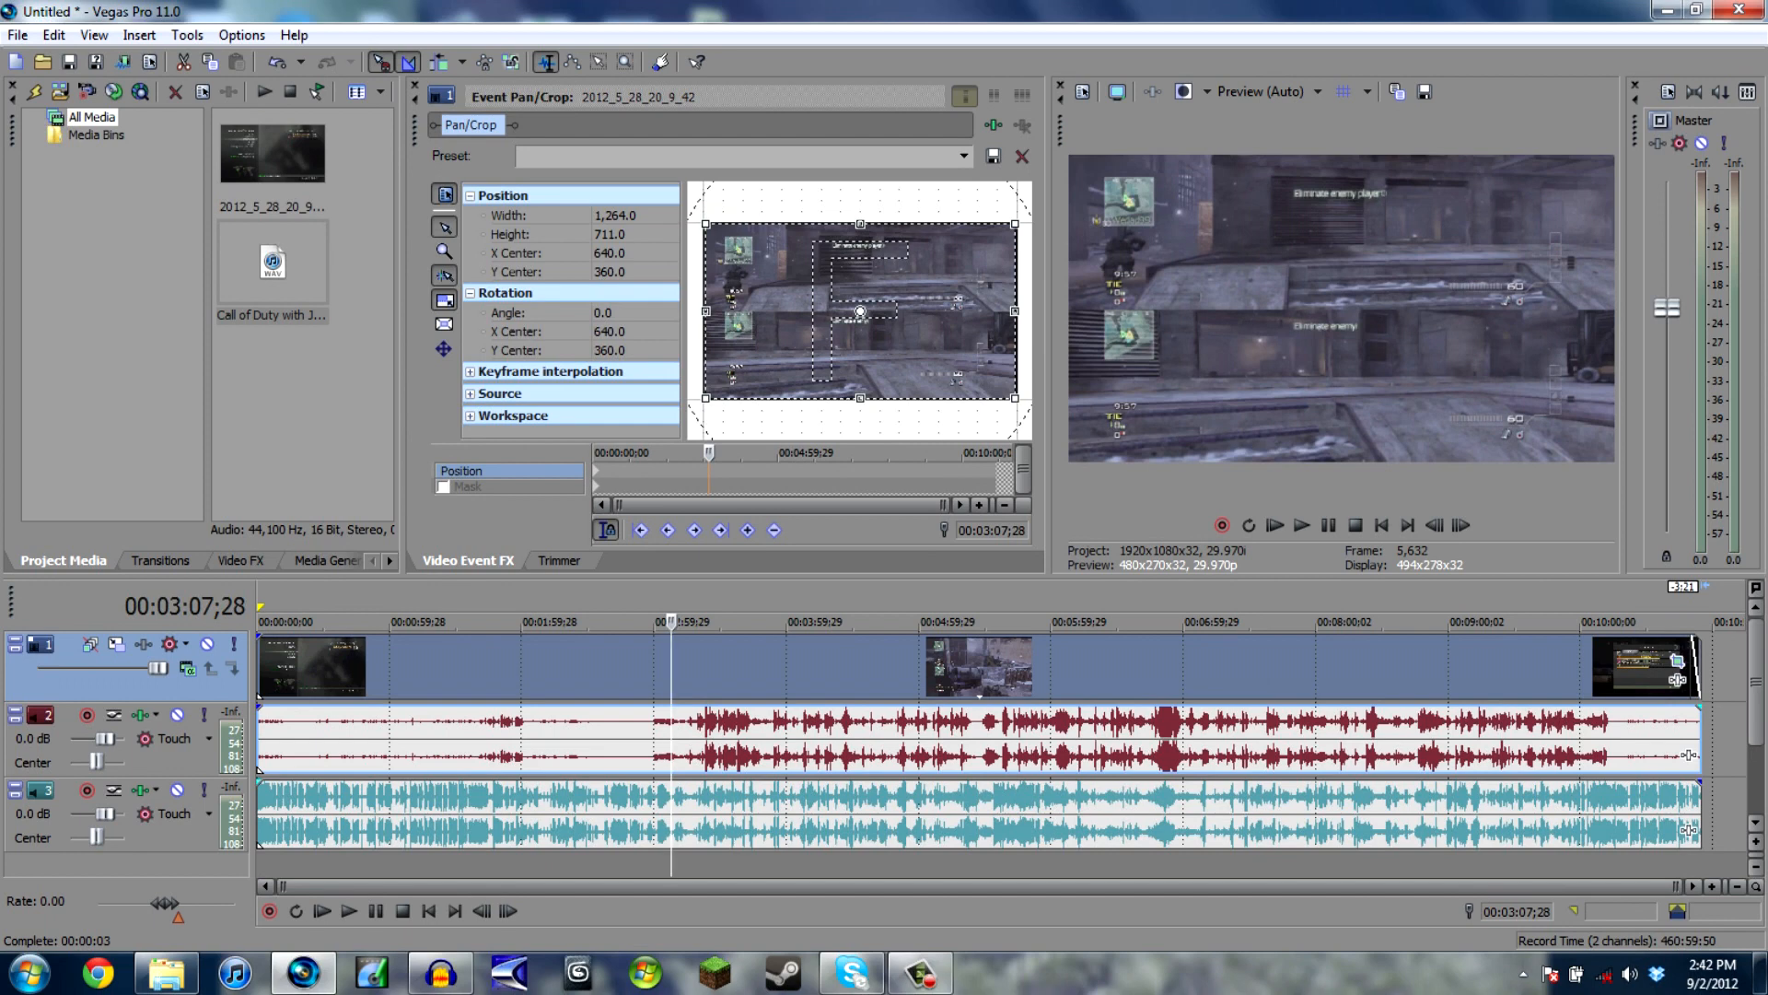
left_click_drag(259, 640, 268, 646)
- Preview the edited project from the beginning of the timeline for a few seconds
key("ctrl+Home")
key("space")
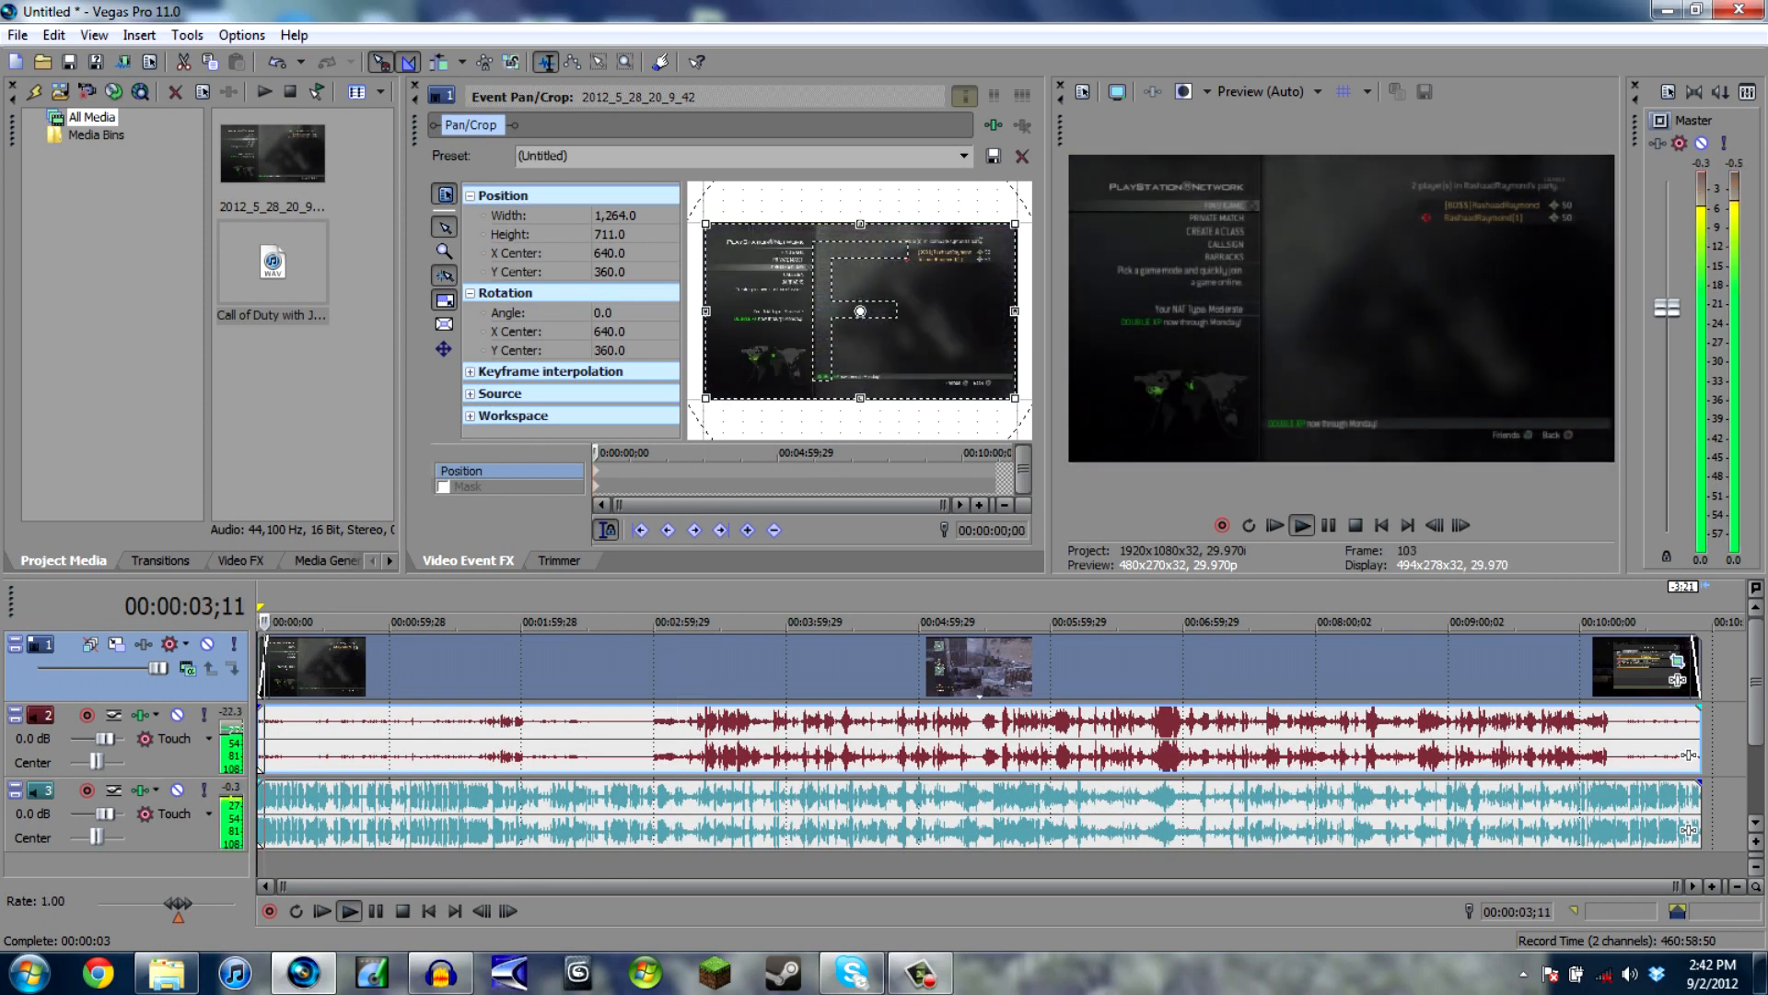
key("space")
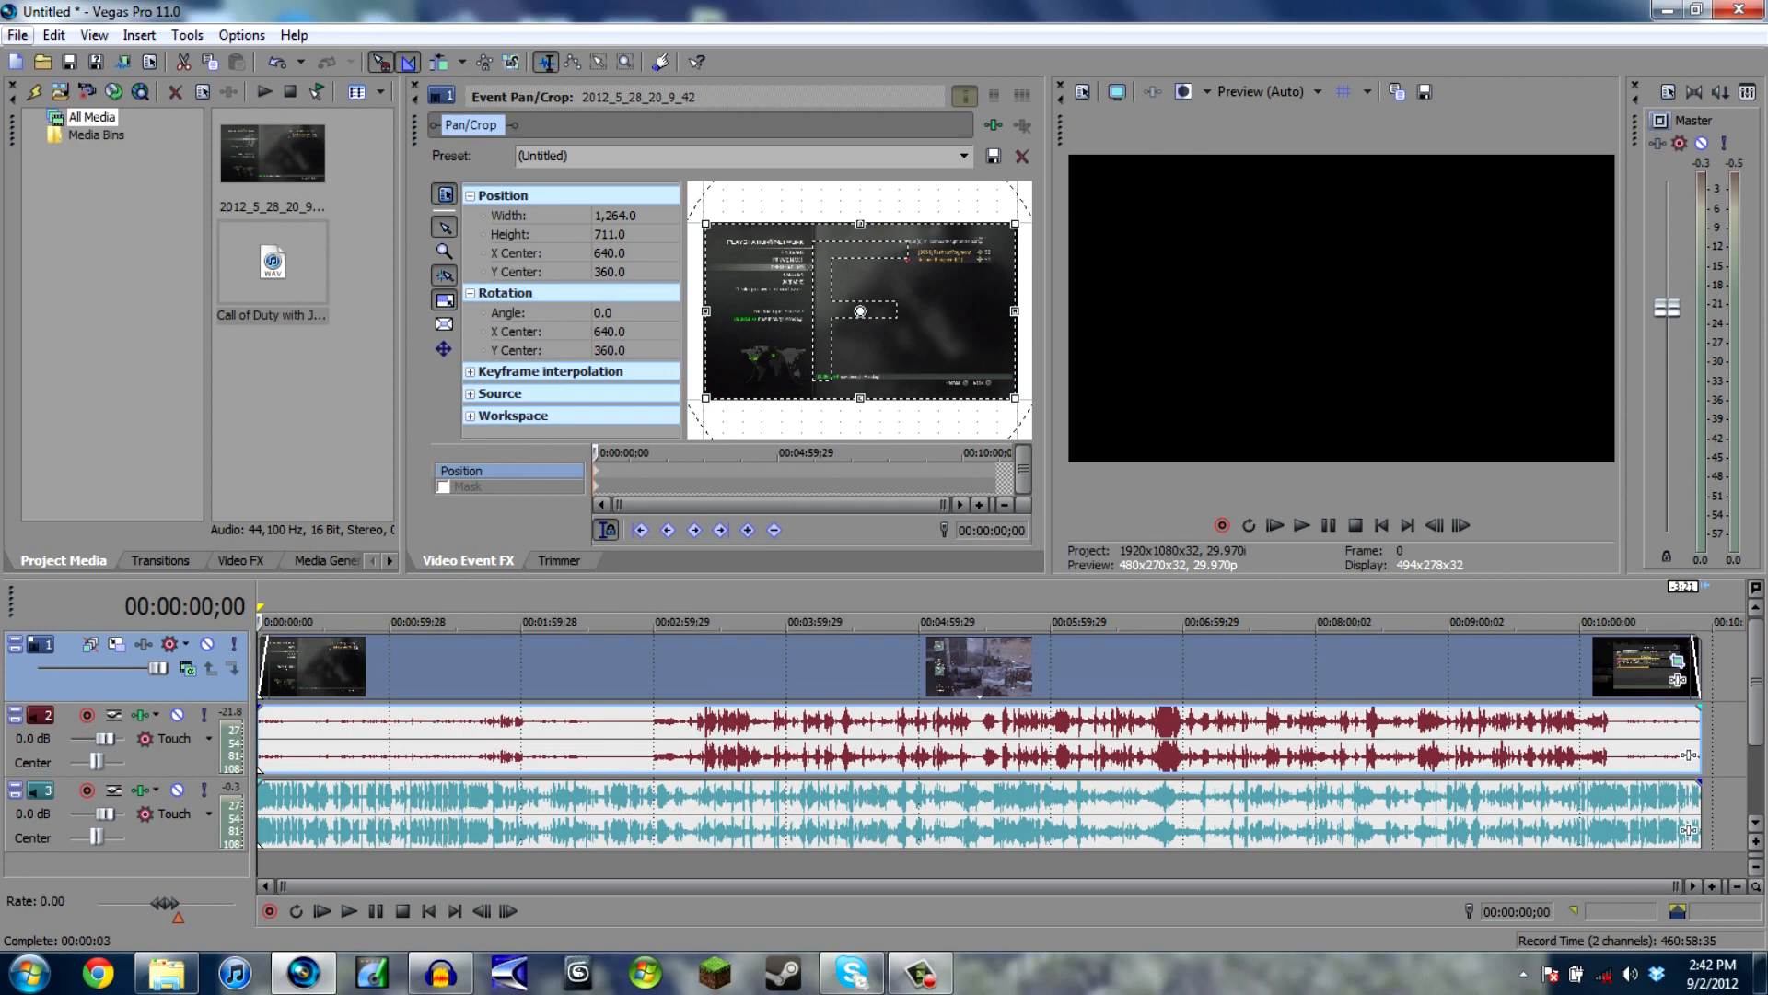
- Try to render the project in the Sony AVC/MVC format AVCHD 1920x1080-60i under the name hthfdhfcjyfcxtj, and cancel the render
left_click(18, 35)
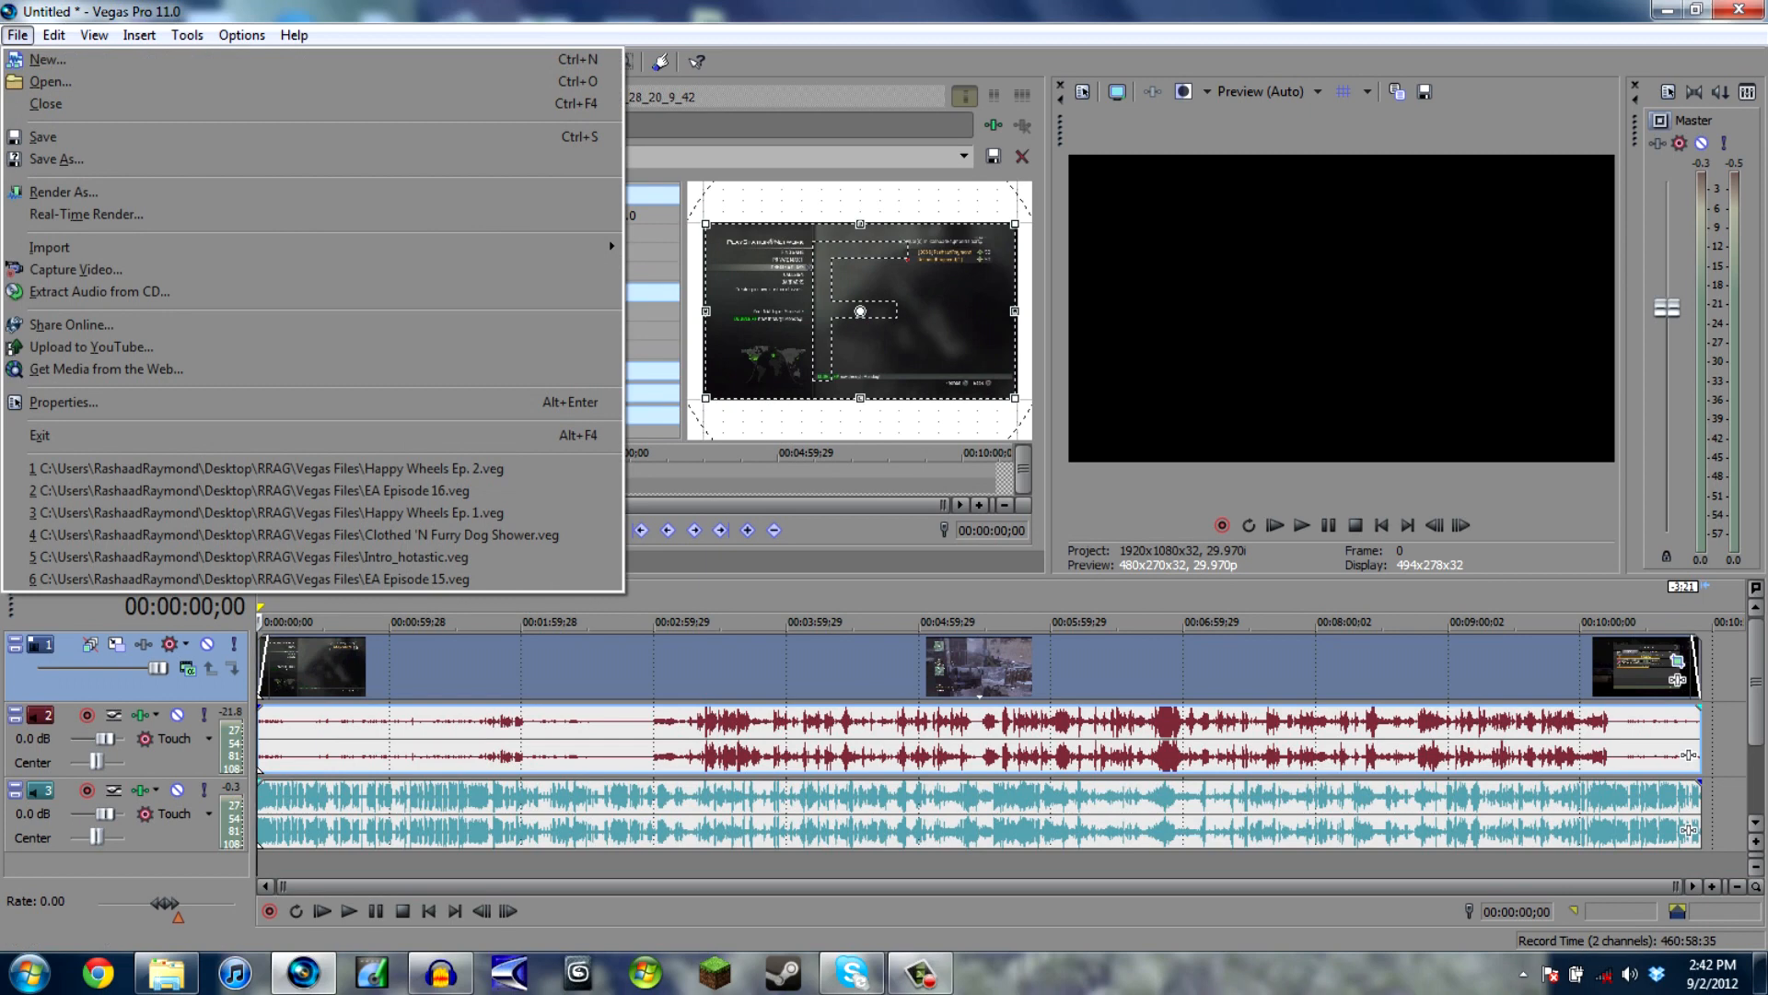
left_click(18, 35)
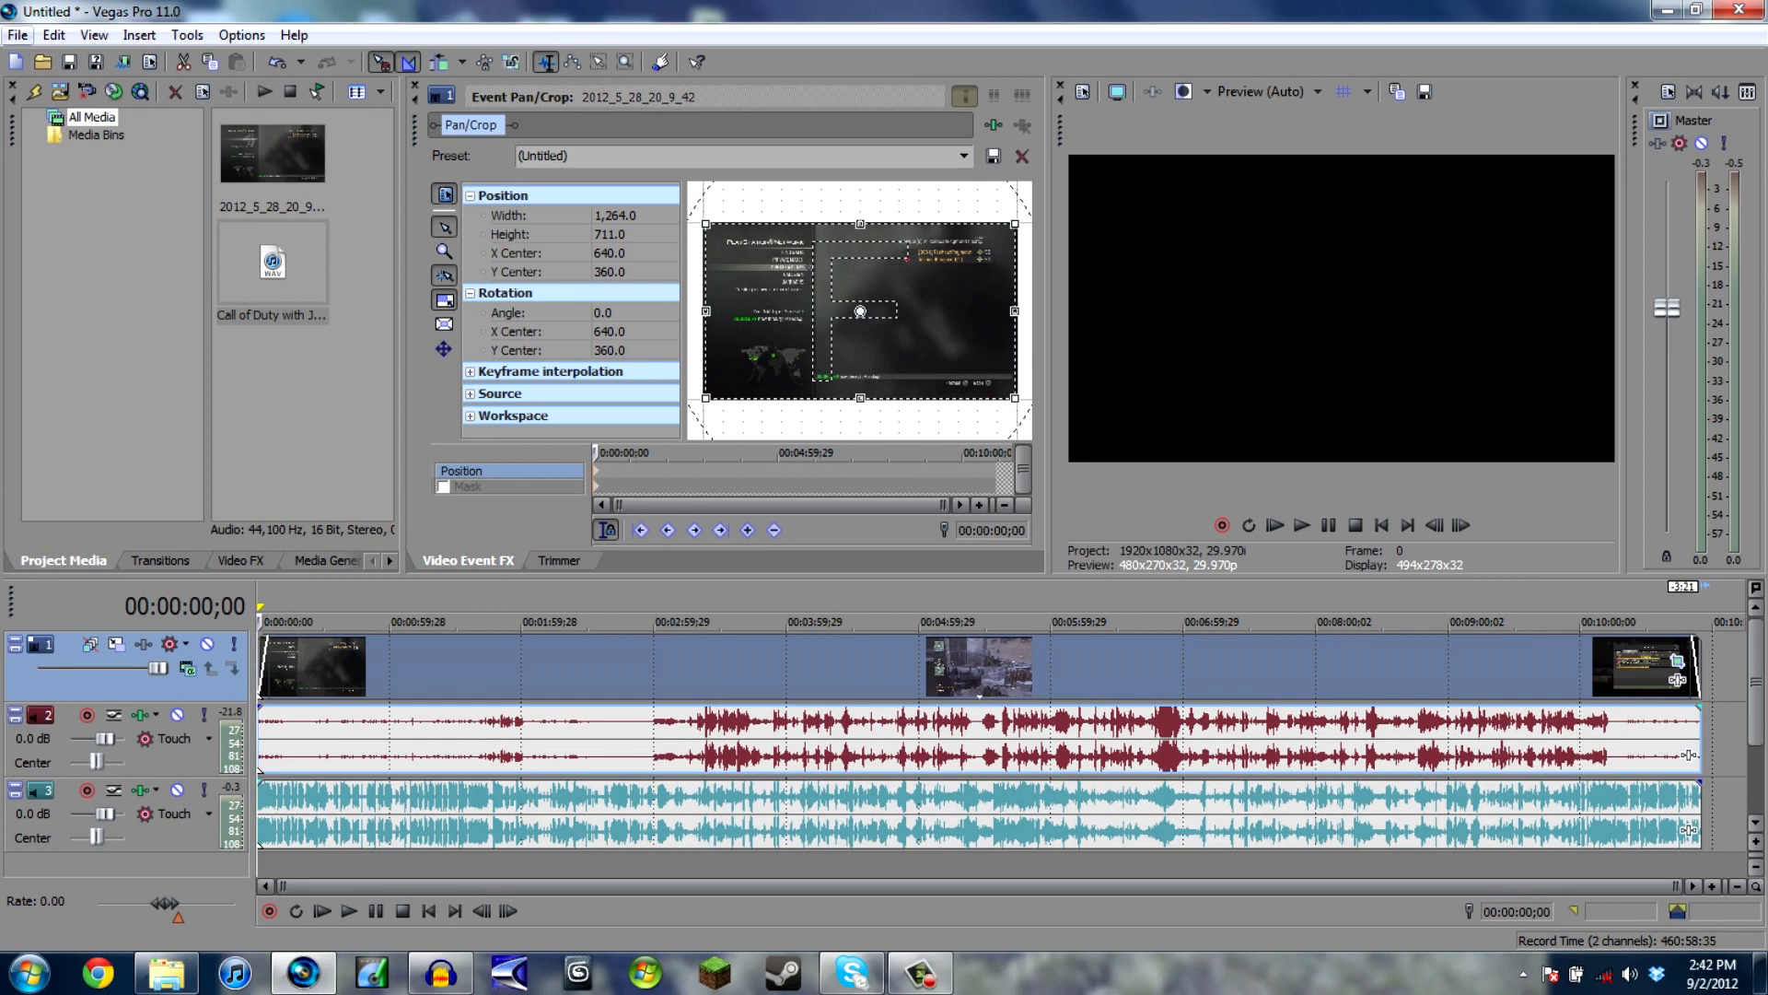
left_click(19, 35)
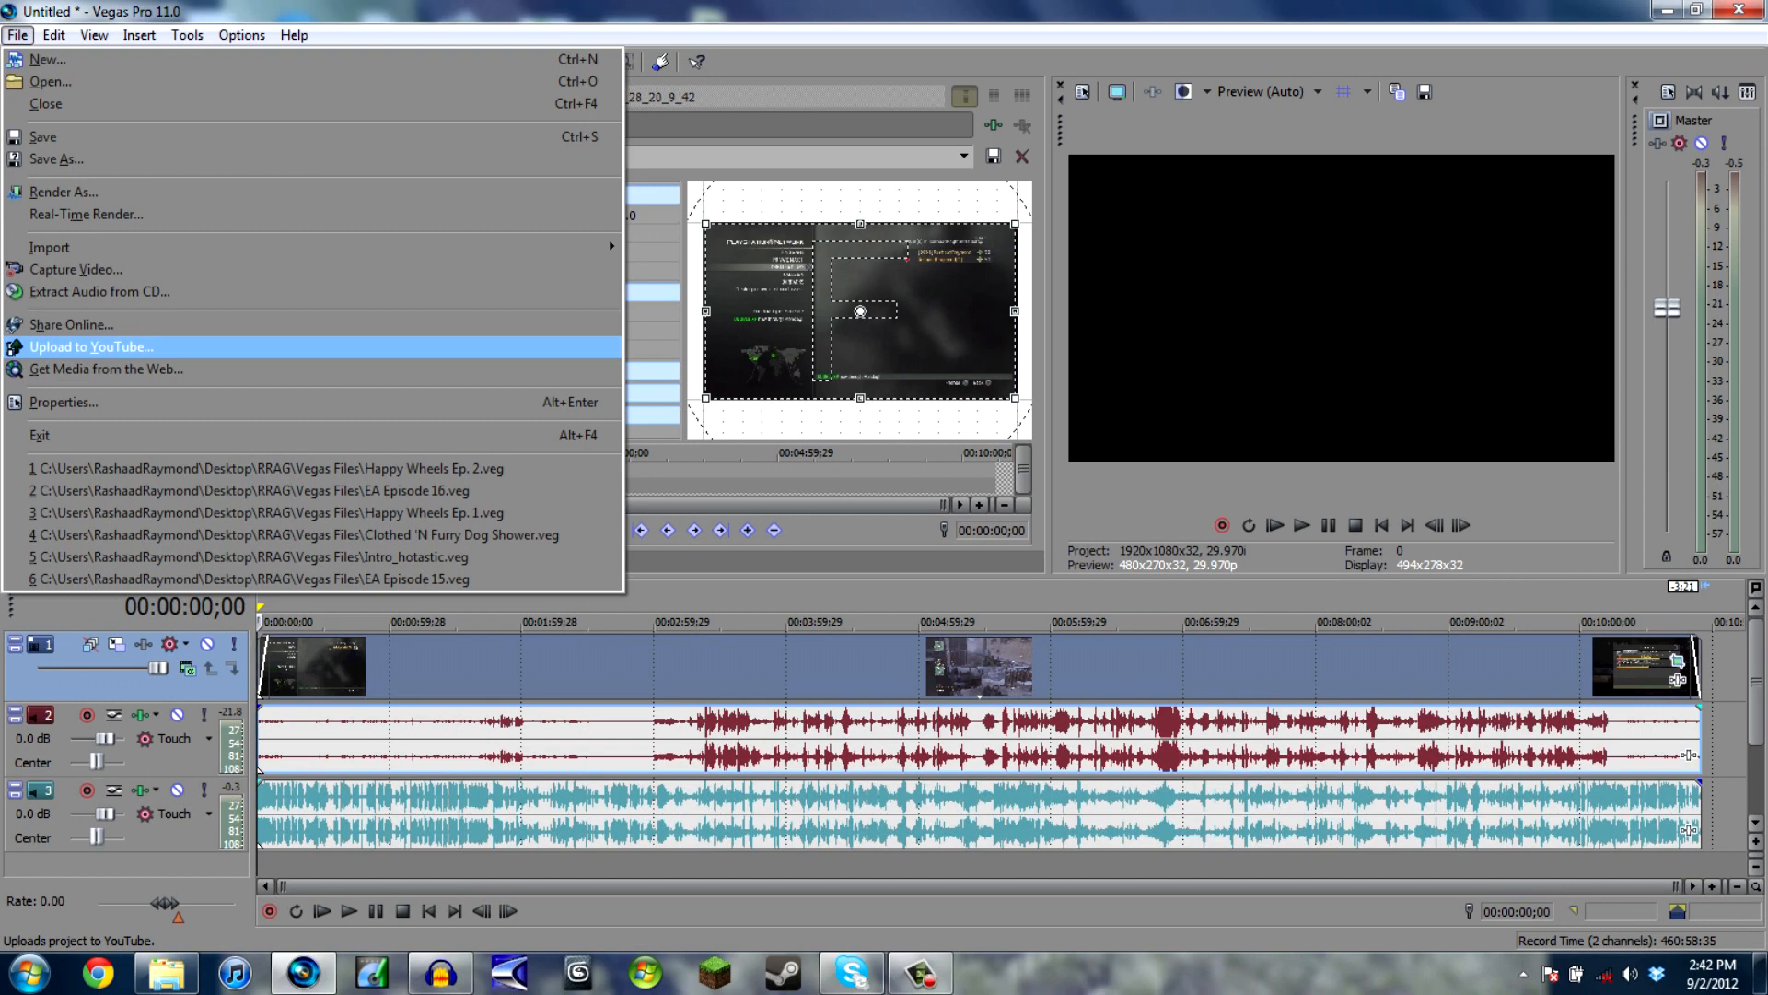
left_click(64, 192)
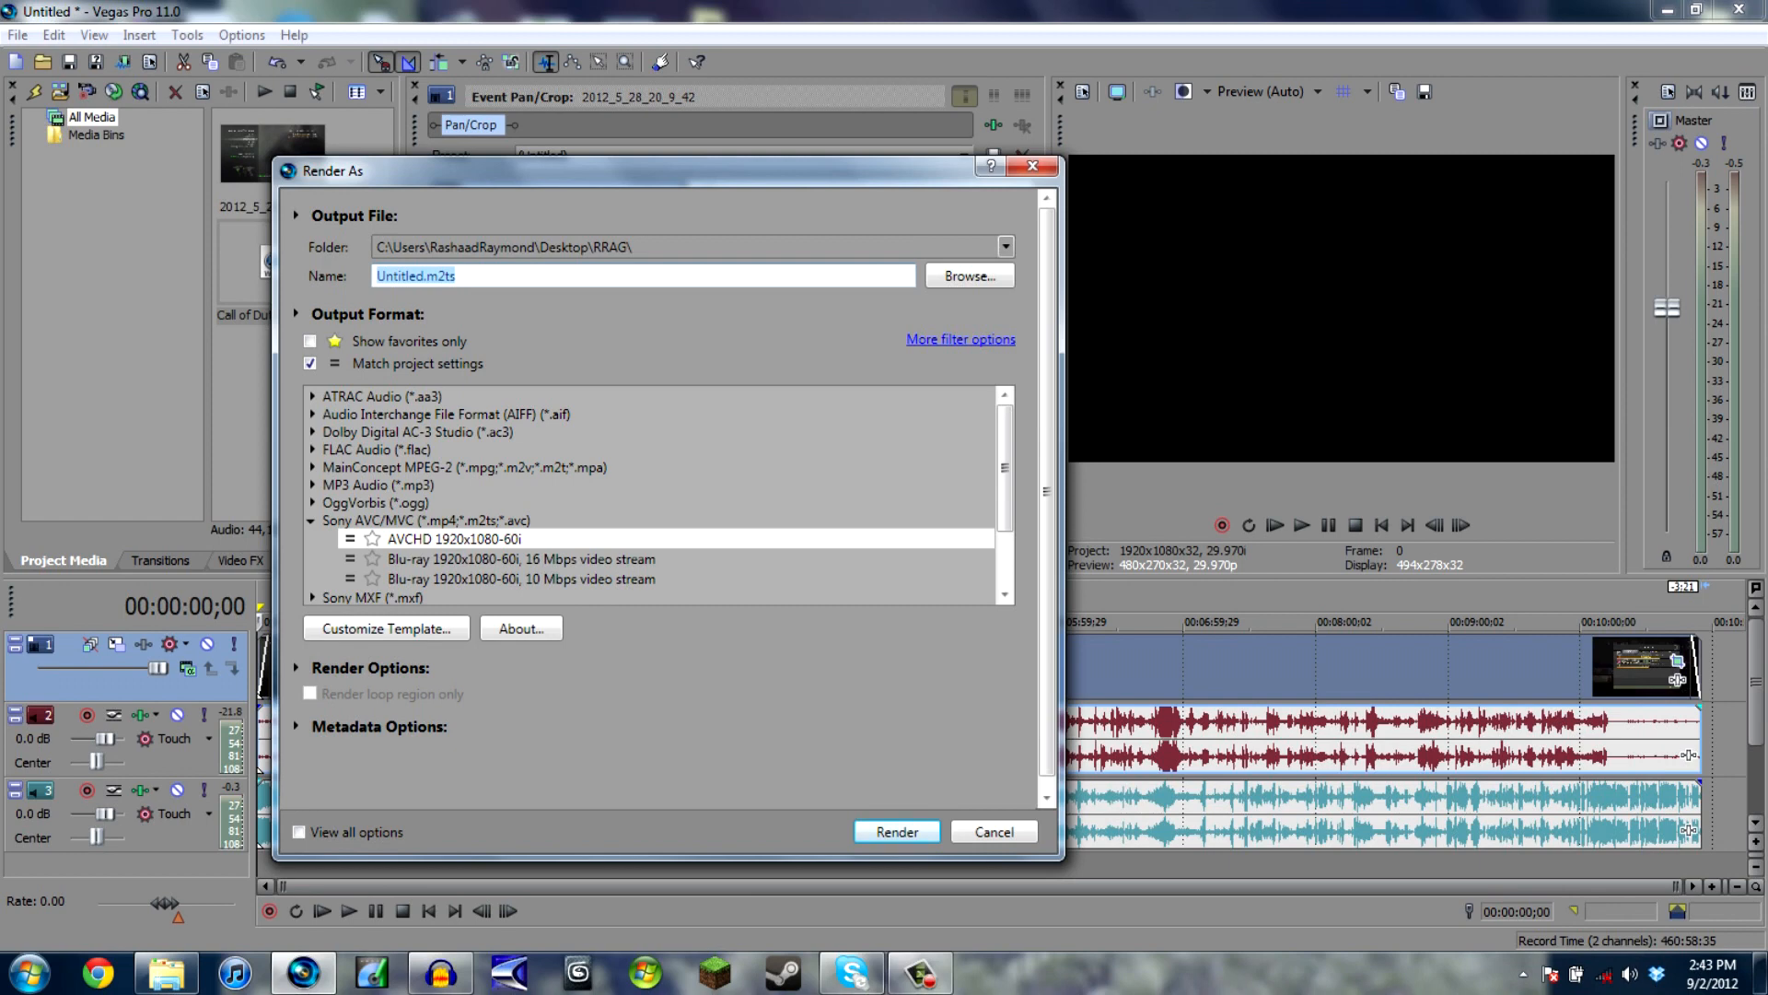
type("hthfdhfcjyfcxtj")
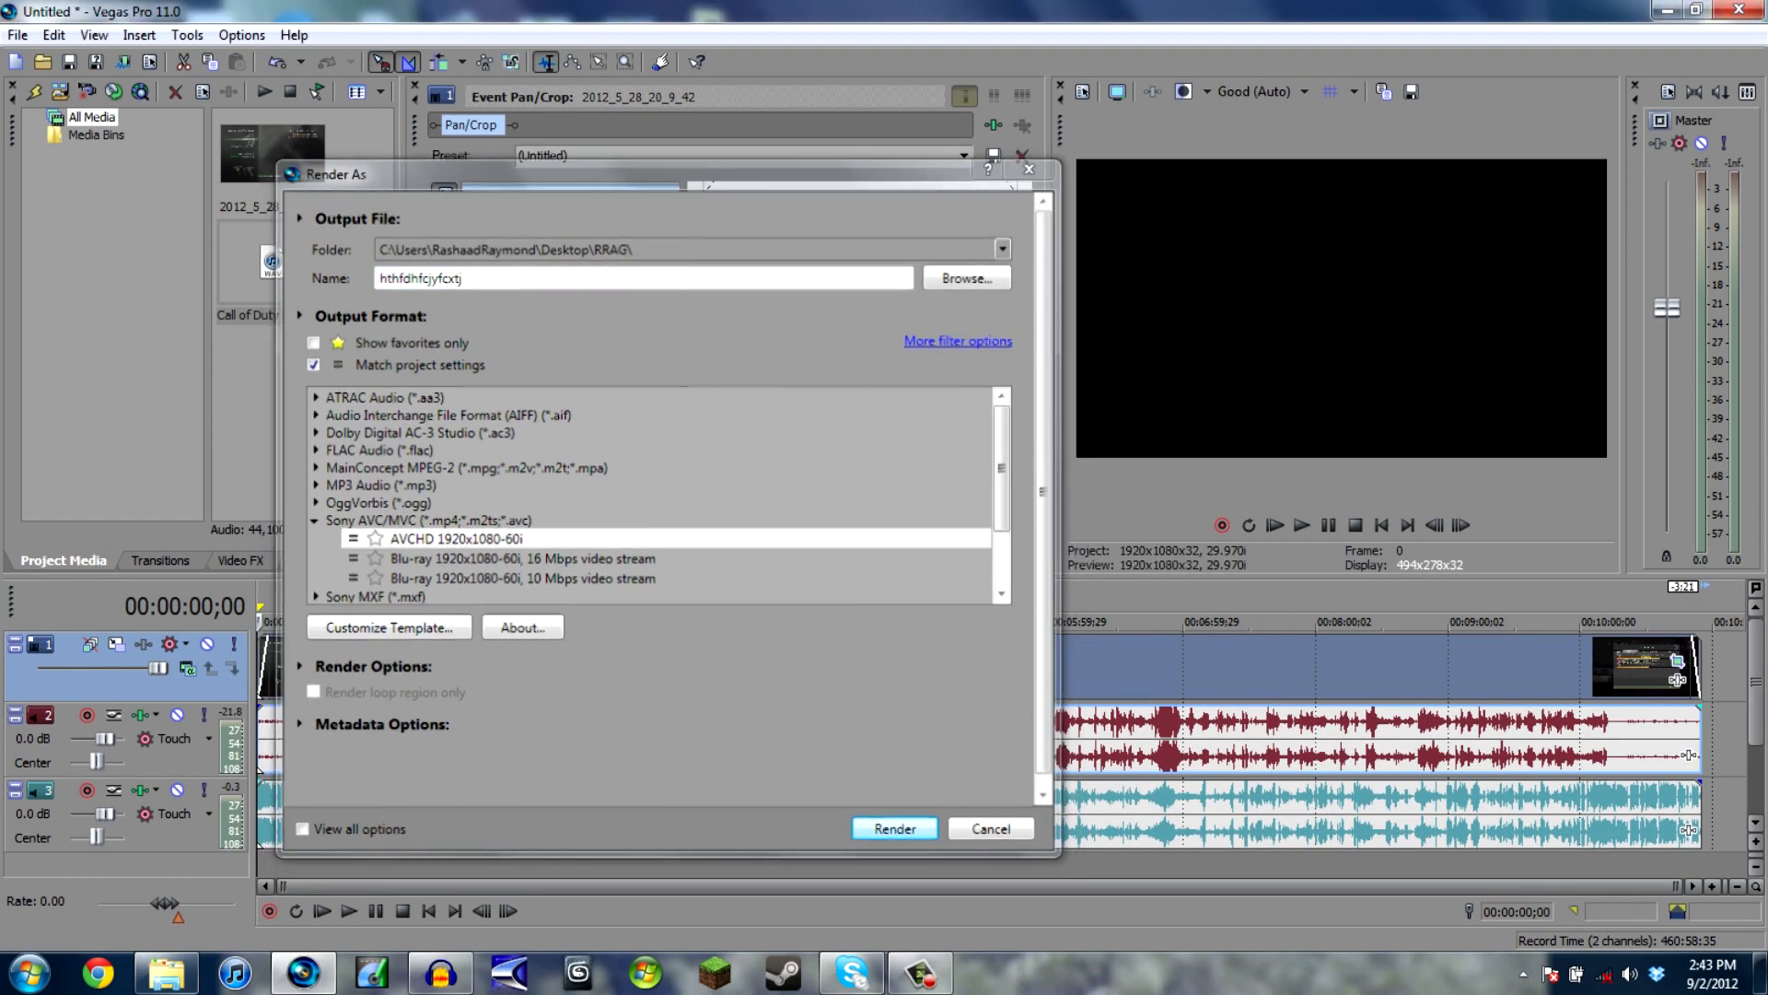
key("Return")
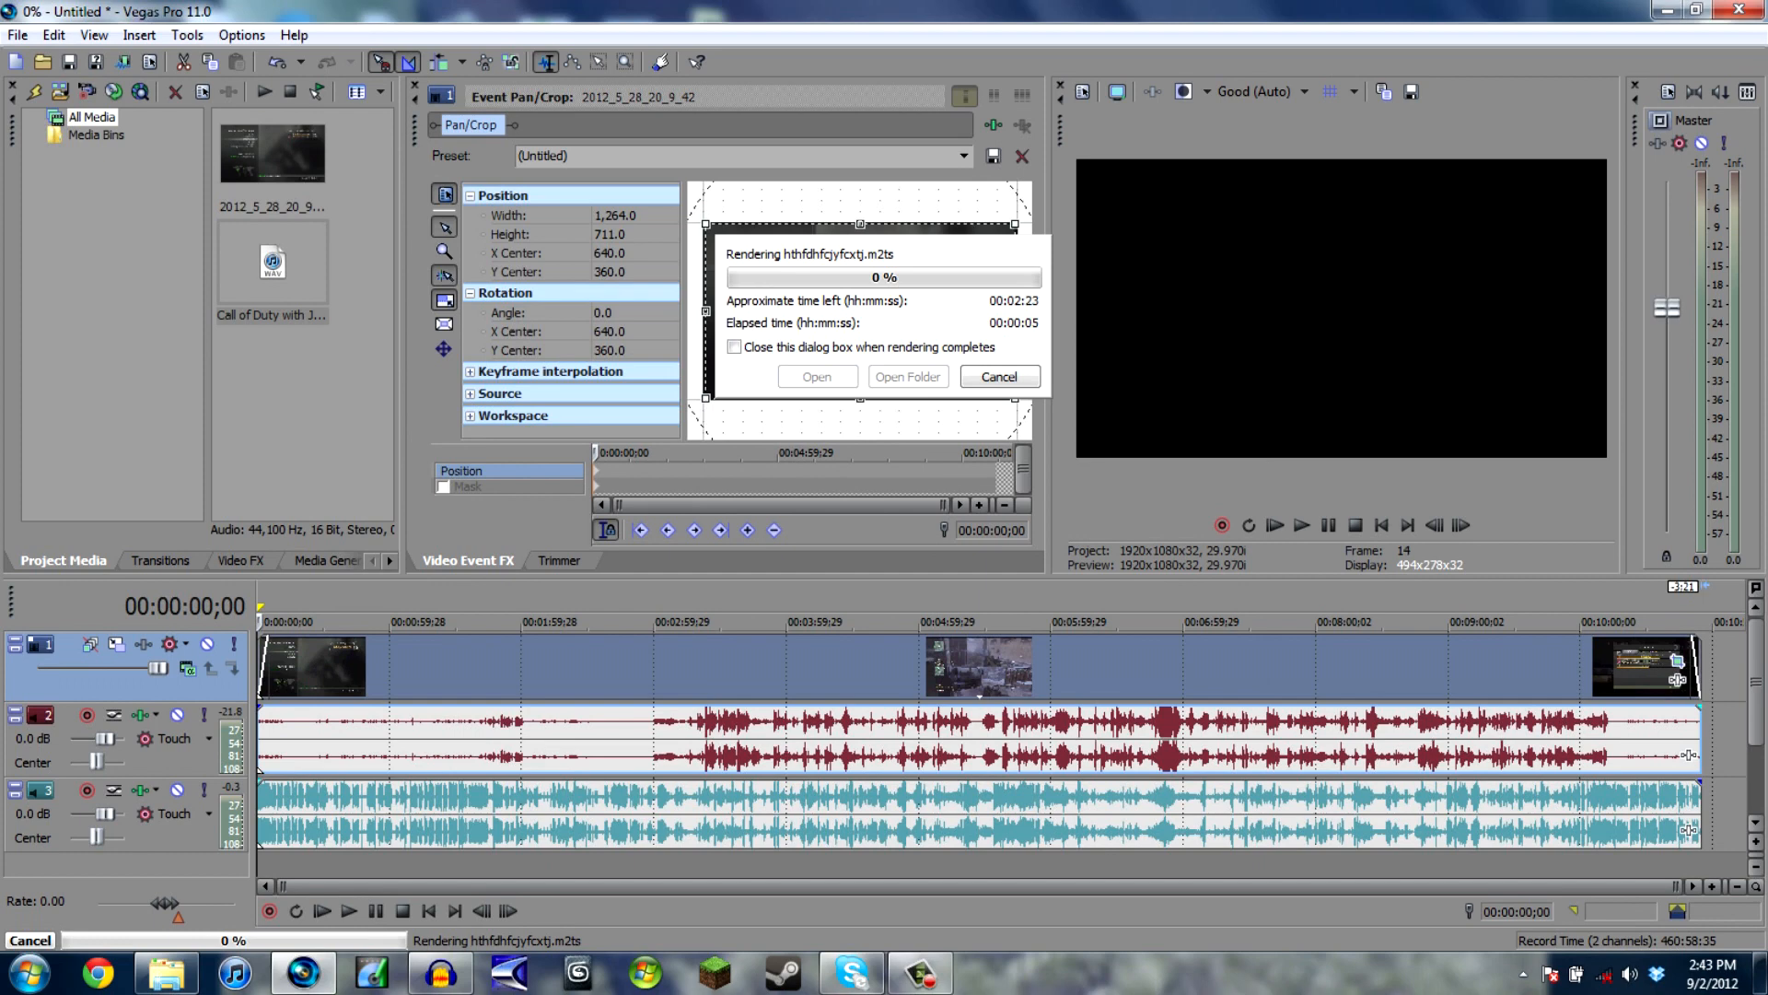
left_click(1000, 377)
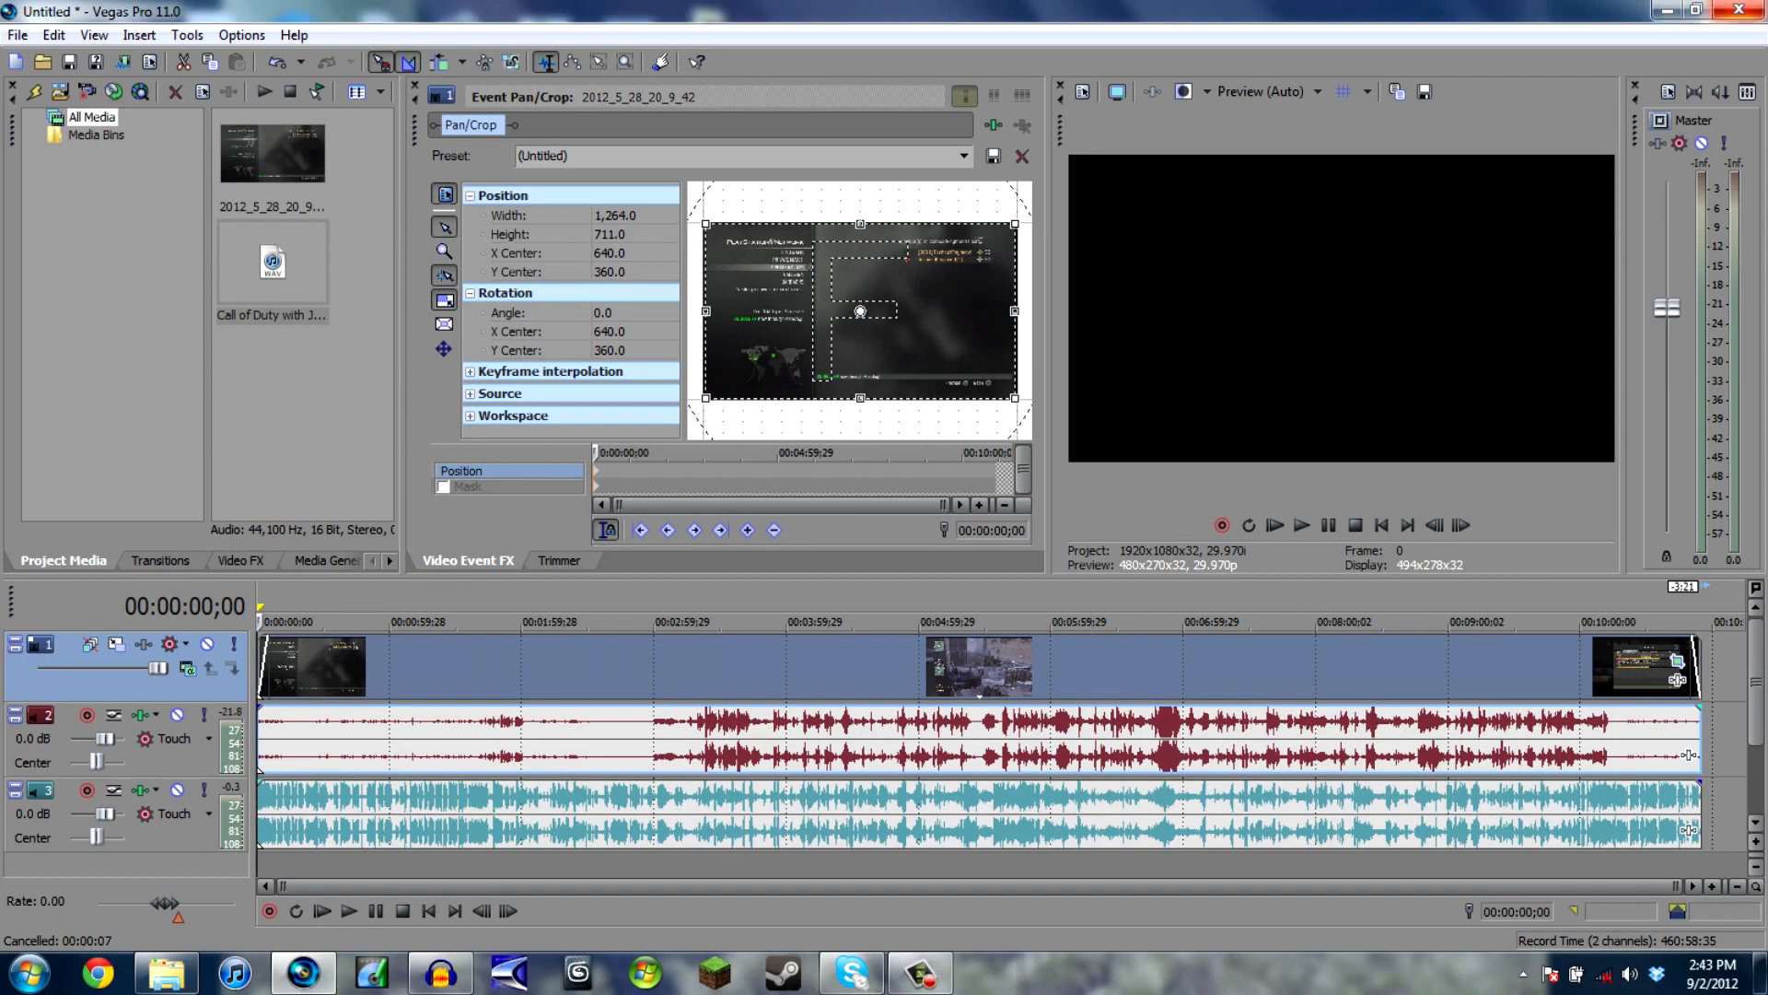
- Close Vegas Pro without saving the project and minimize the Audacity window to return to the desktop
left_click(1739, 9)
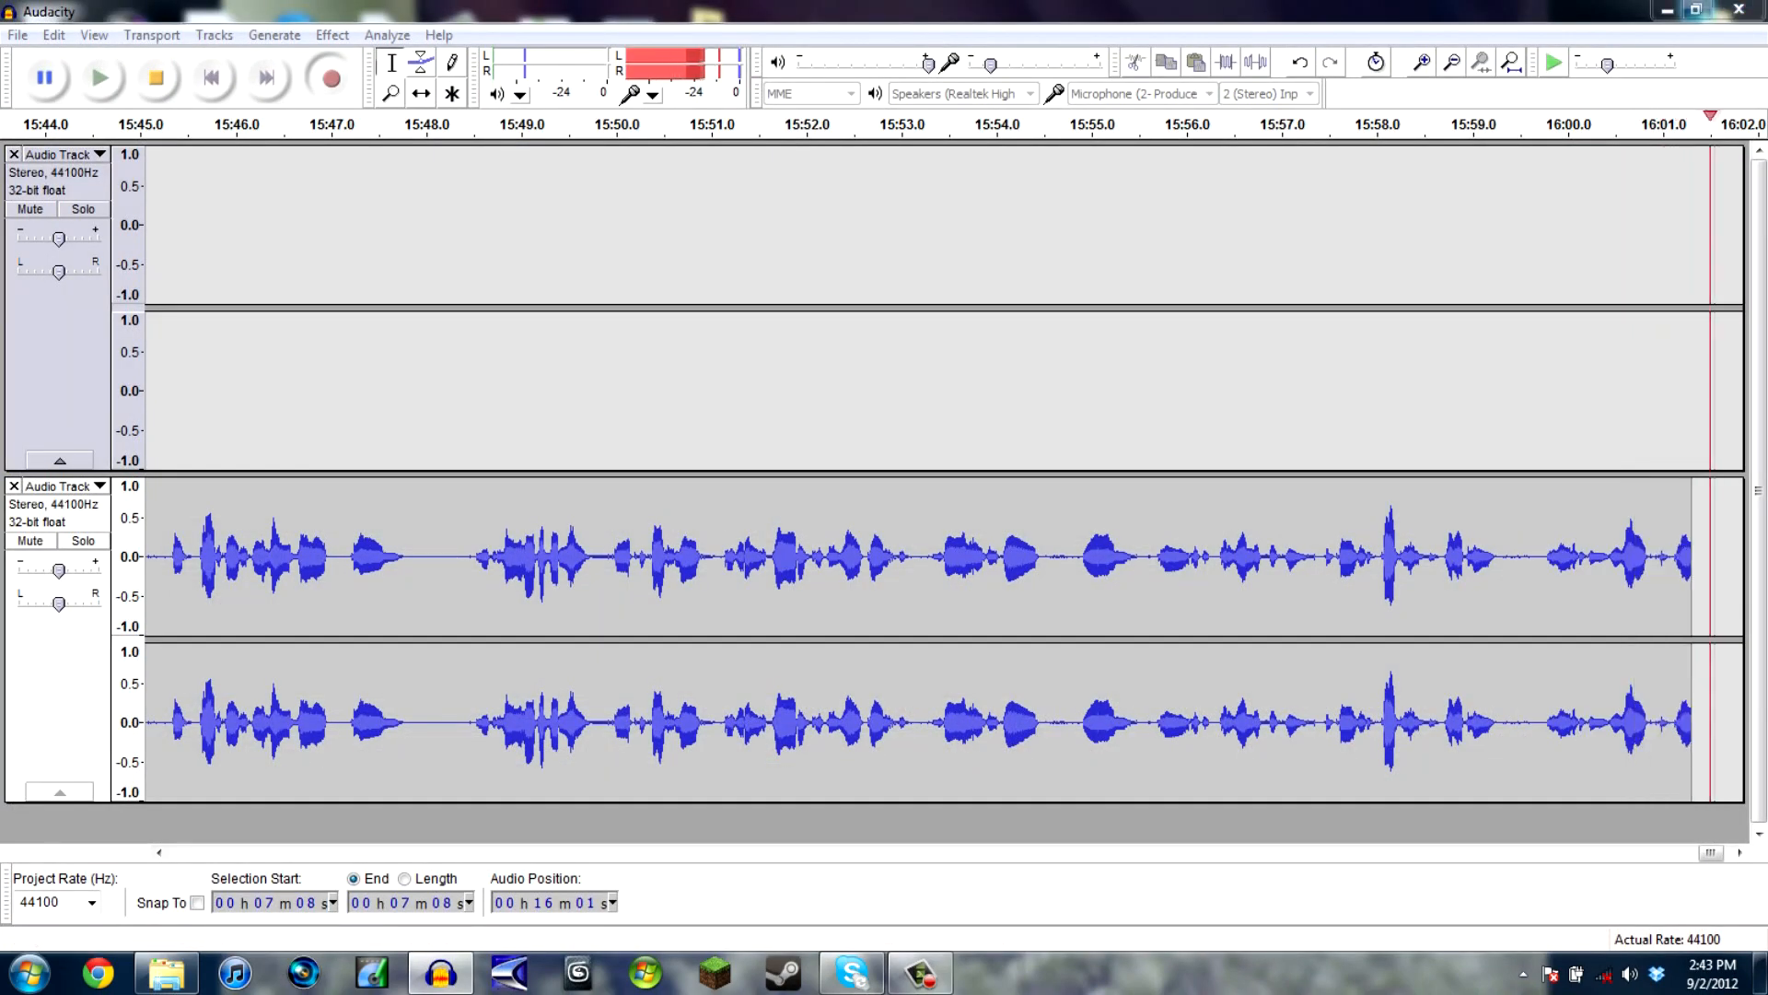
left_click(1668, 9)
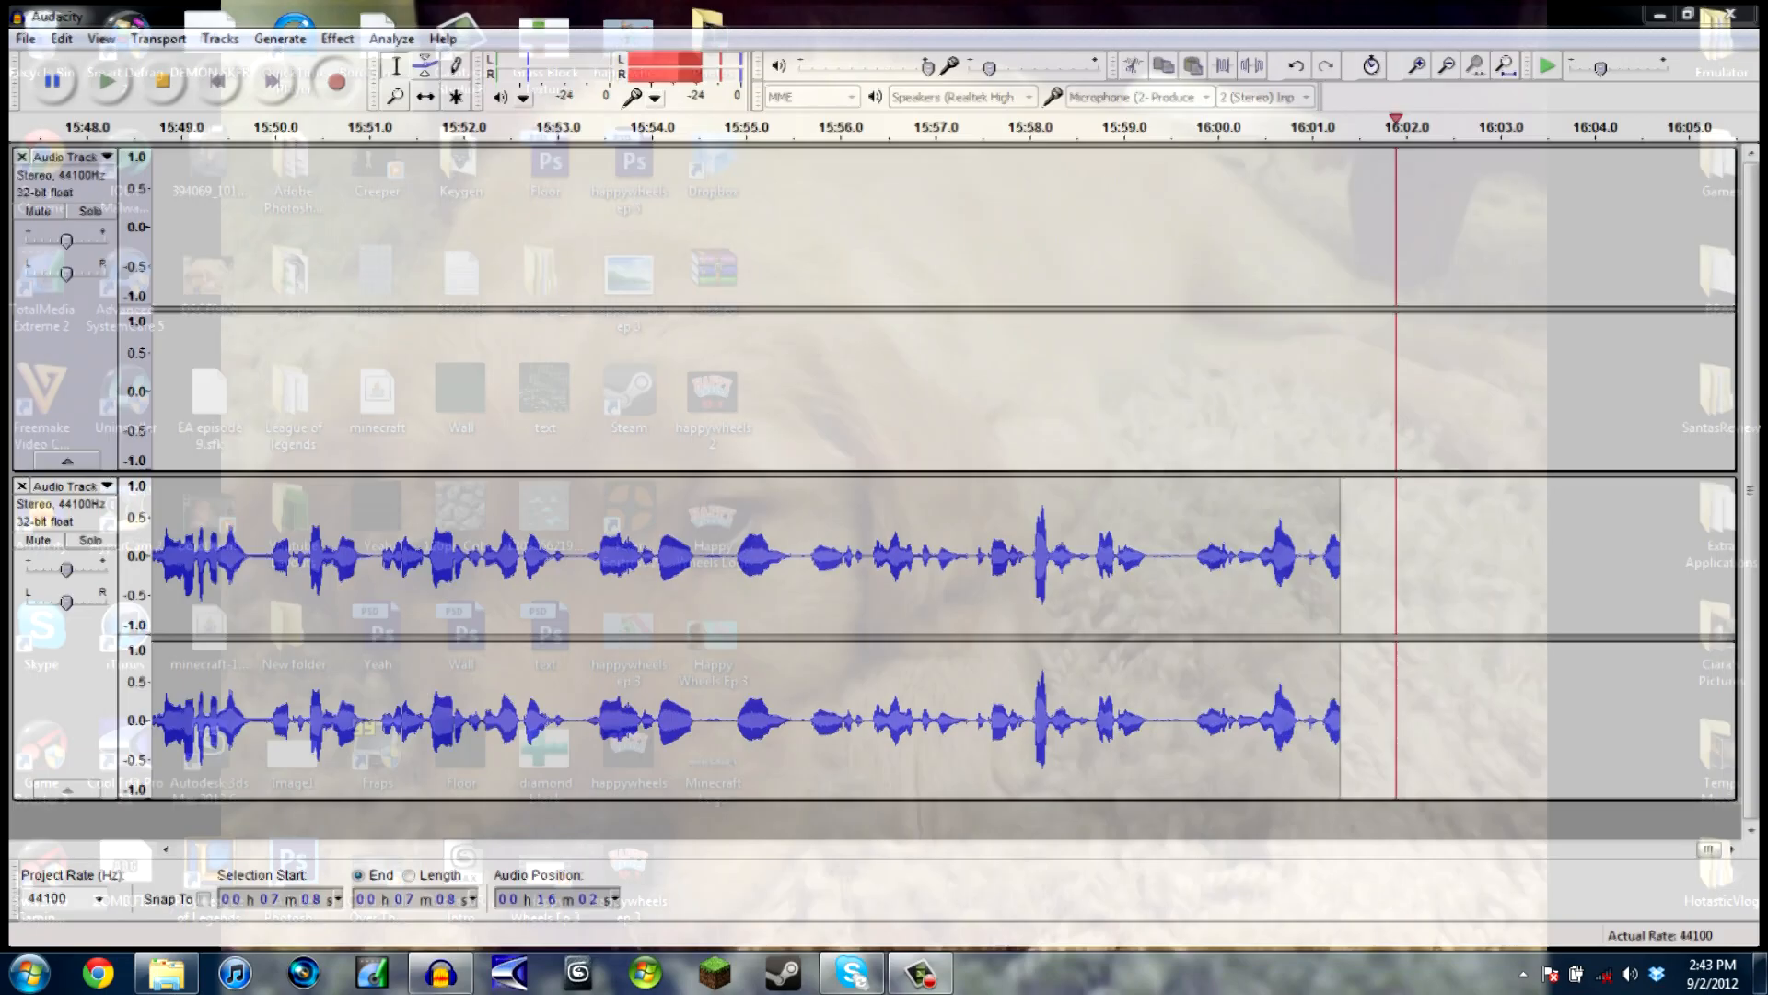